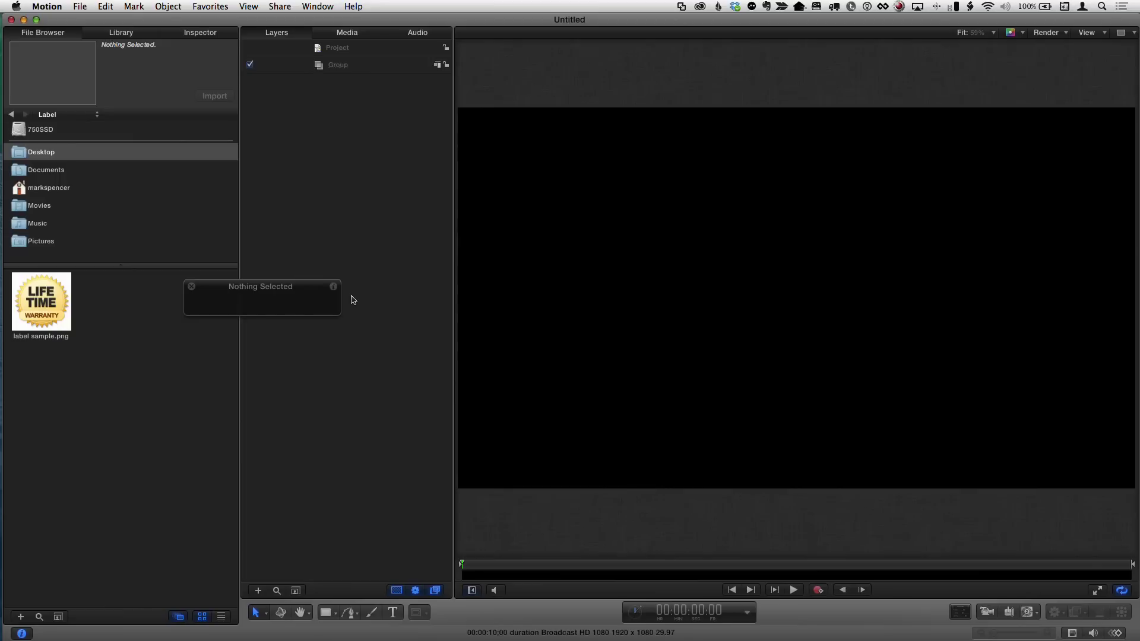
# - Import label sample.png into the project and scale it down to a small reference size
pyautogui.moveTo(297, 290); pyautogui.dragTo(260, 180)
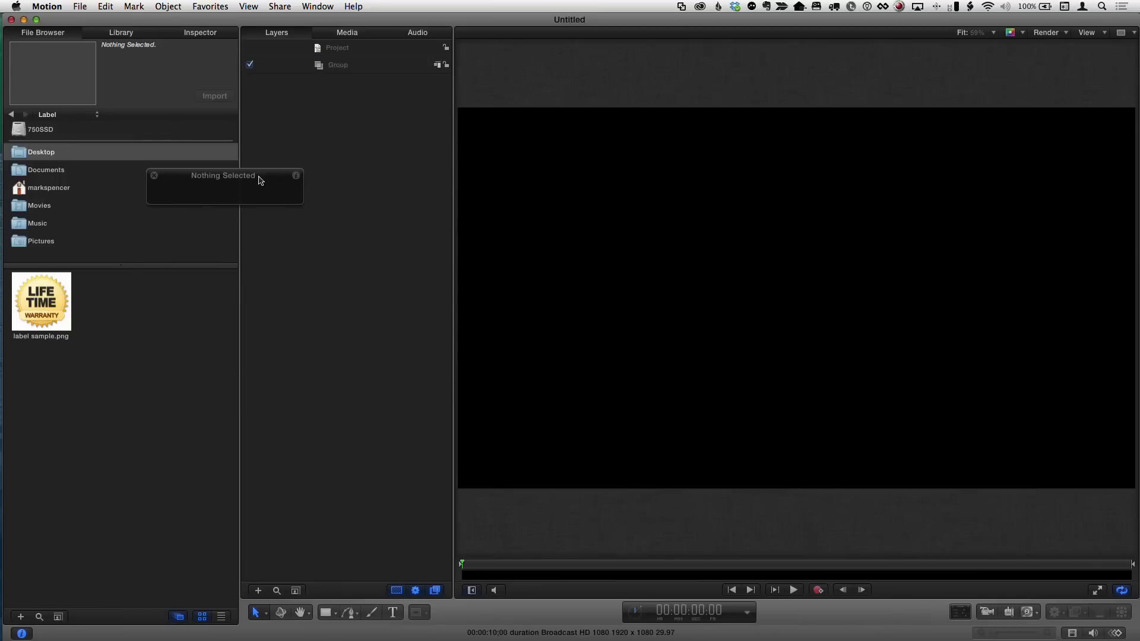
pyautogui.click(42, 310)
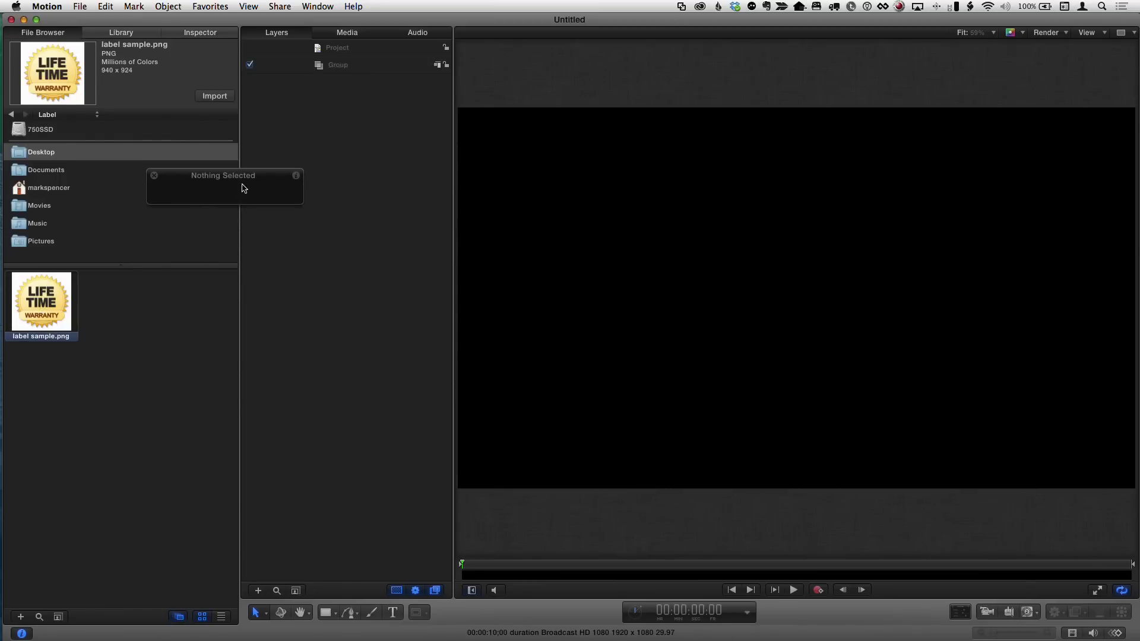
pyautogui.click(215, 97)
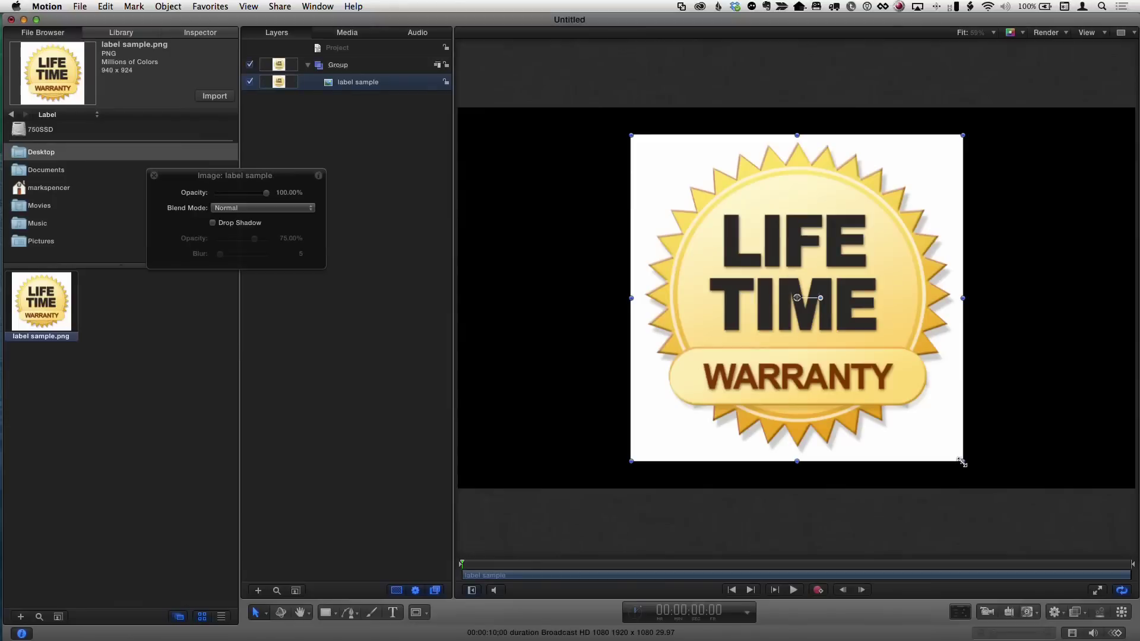
pyautogui.moveTo(961, 462); pyautogui.dragTo(689, 218)
# - Zoom in to inspect the small LIFE TIME WARRANTY badge, then fit the whole canvas back in view
pyautogui.press('z')
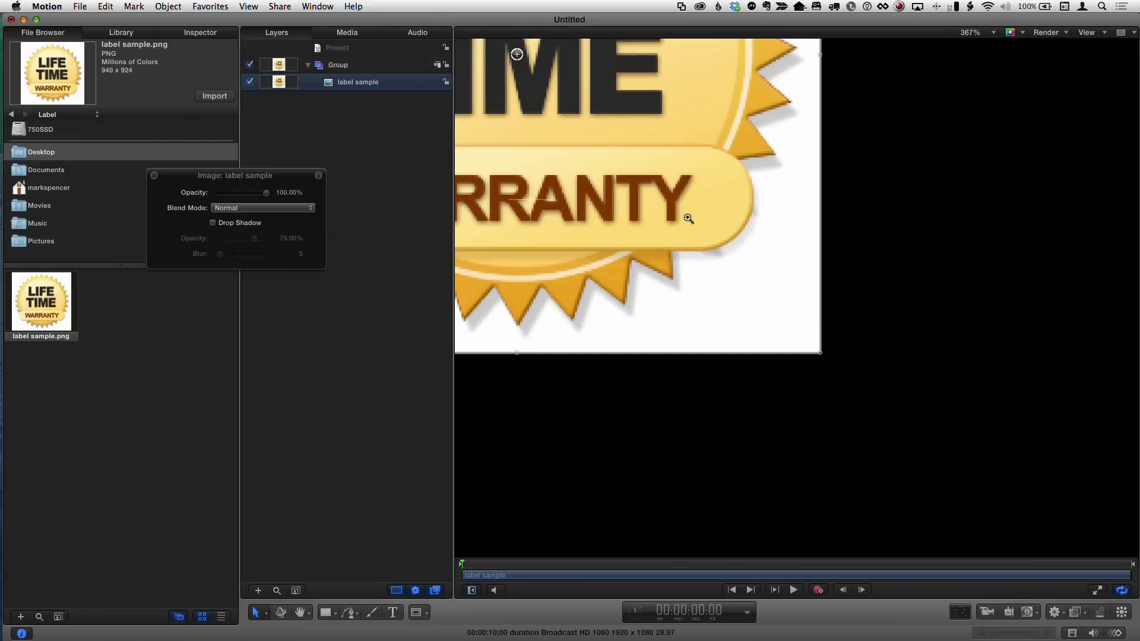
pyautogui.hotkey('shift', 'z')
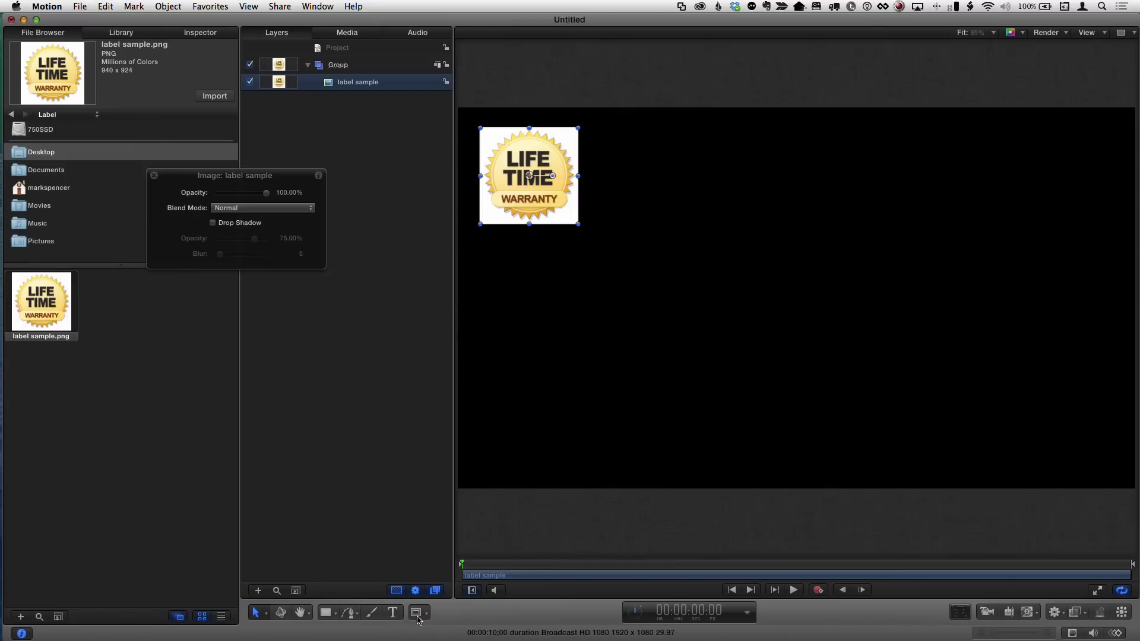
pyautogui.click(333, 614)
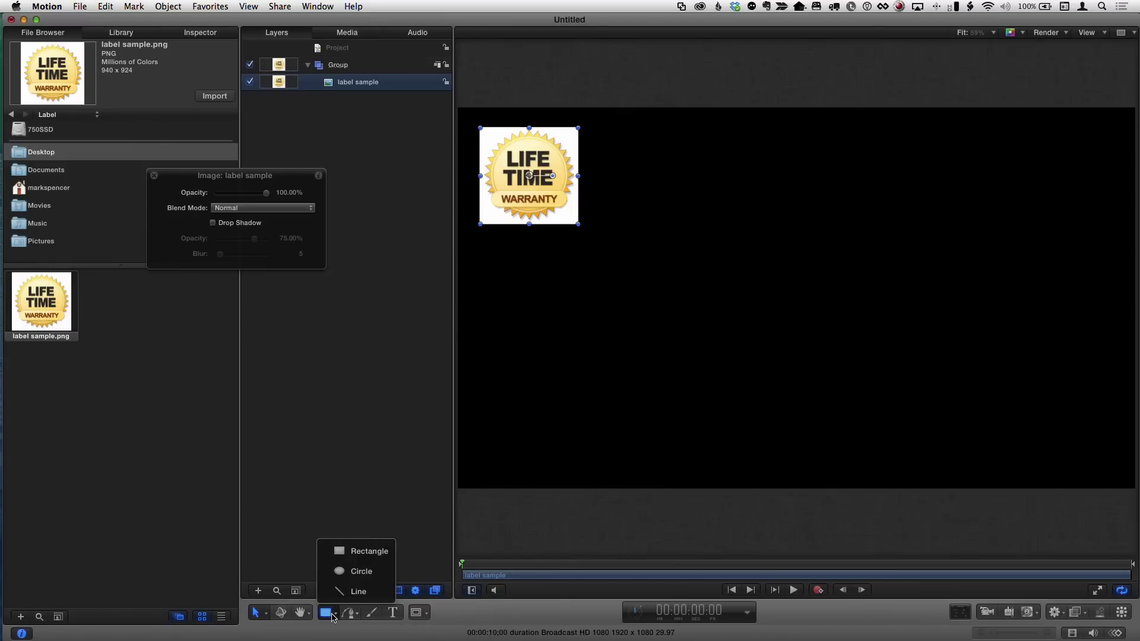
# - Draw a large circle and give it a solid white fill with the outline turned off
pyautogui.click(358, 571)
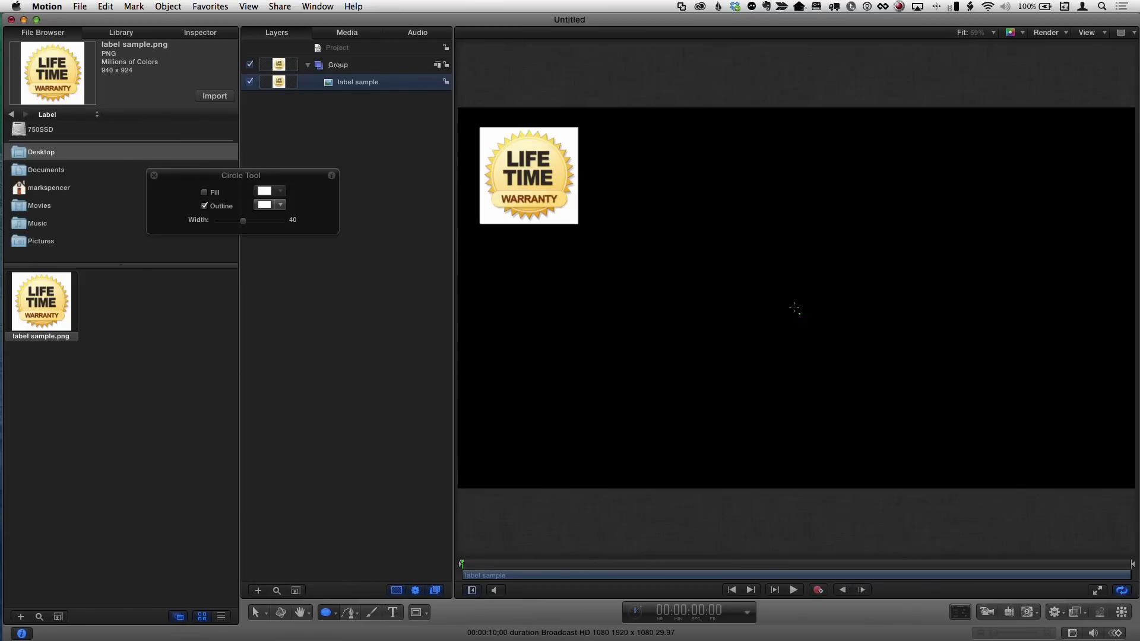
pyautogui.moveTo(794, 308); pyautogui.dragTo(707, 184)
pyautogui.press('s')
pyautogui.moveTo(275, 181); pyautogui.dragTo(416, 190)
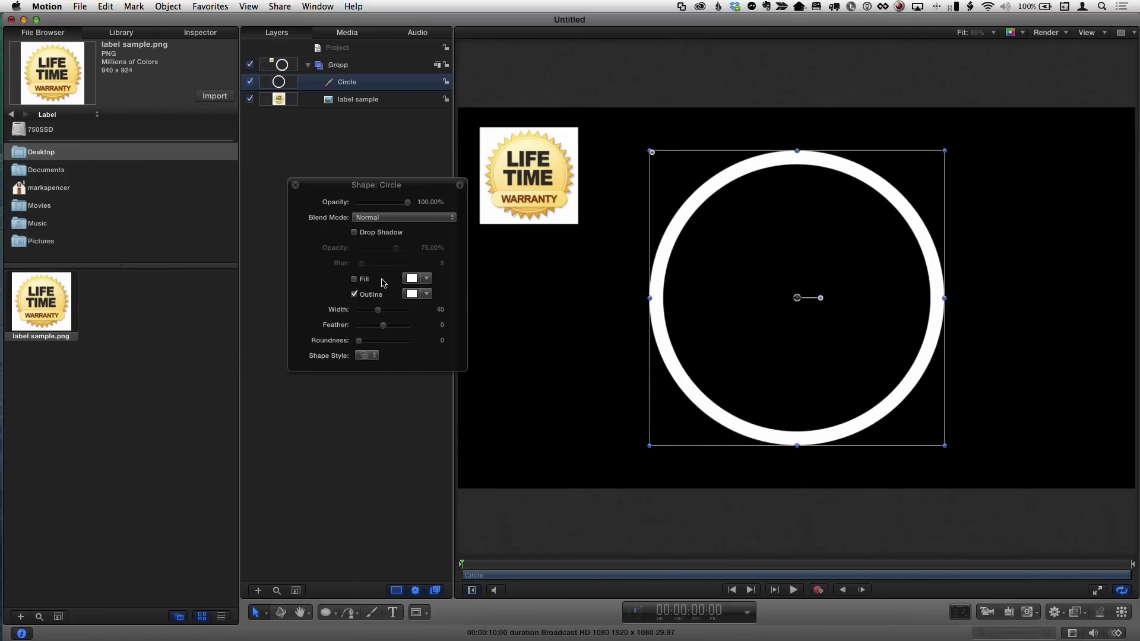
pyautogui.click(355, 295)
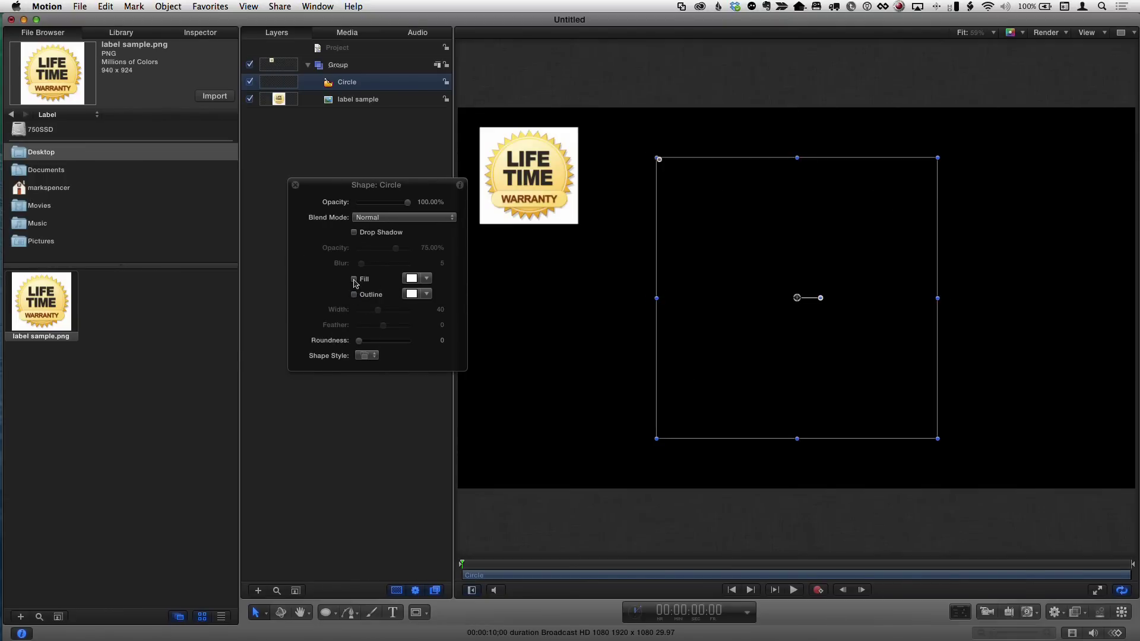
pyautogui.click(354, 279)
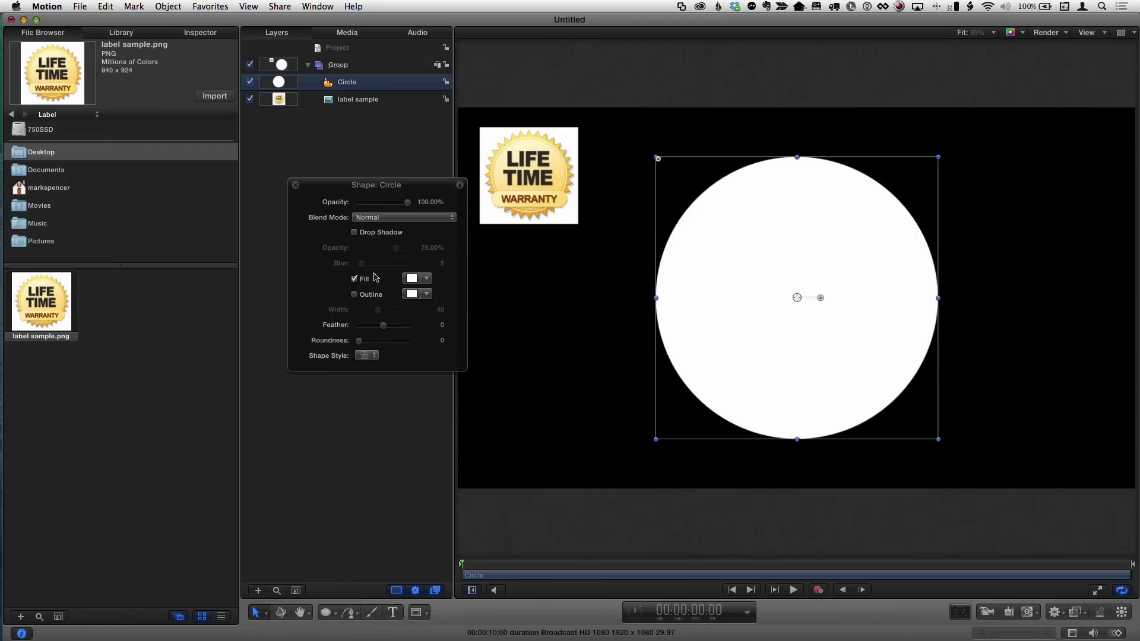
pyautogui.moveTo(390, 185); pyautogui.dragTo(388, 233)
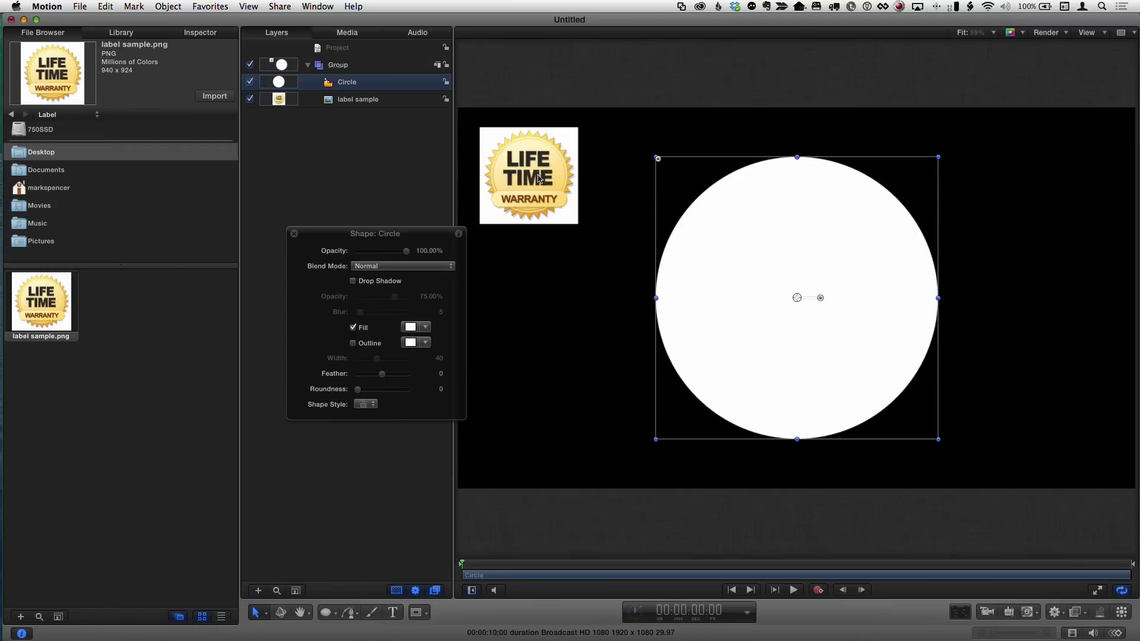
pyautogui.moveTo(524, 183); pyautogui.dragTo(591, 157)
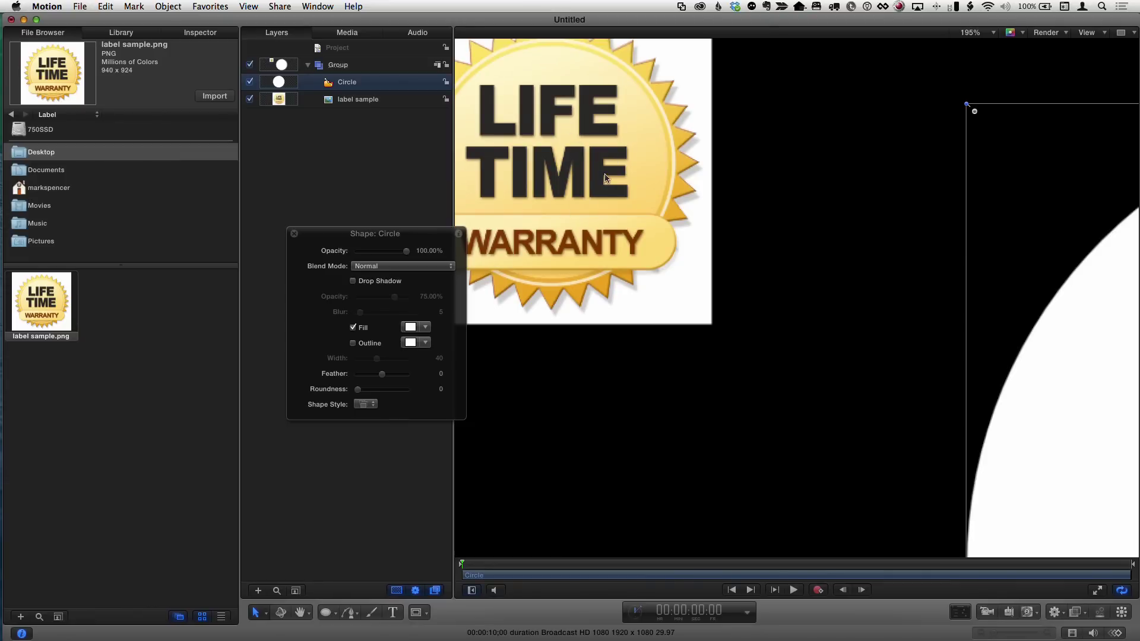
pyautogui.hotkey('shift', 'z')
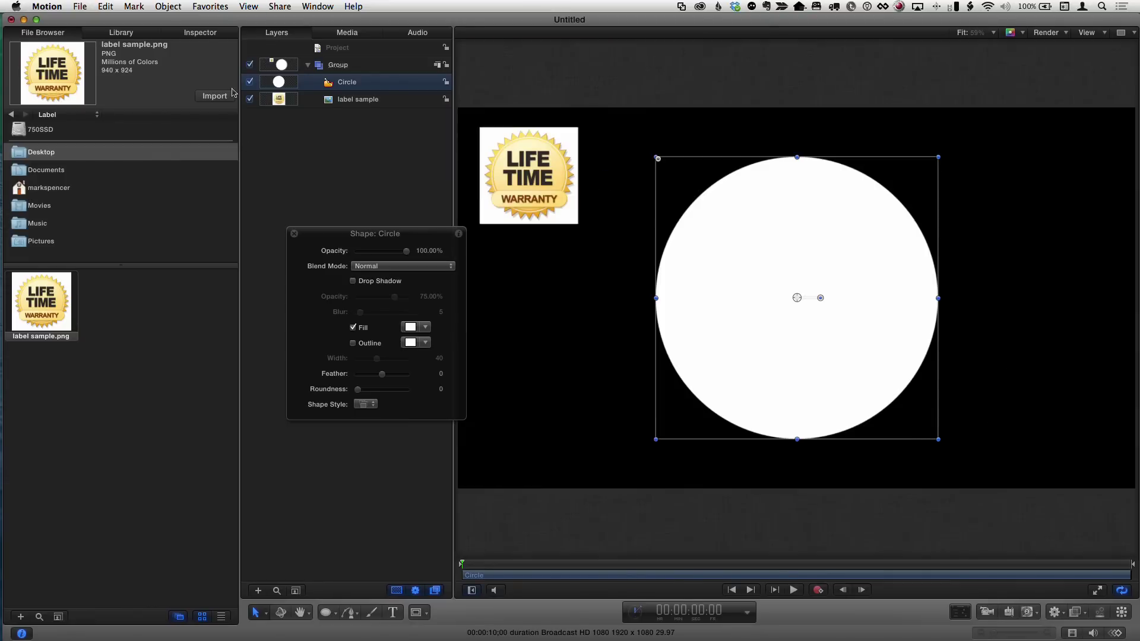
pyautogui.click(209, 34)
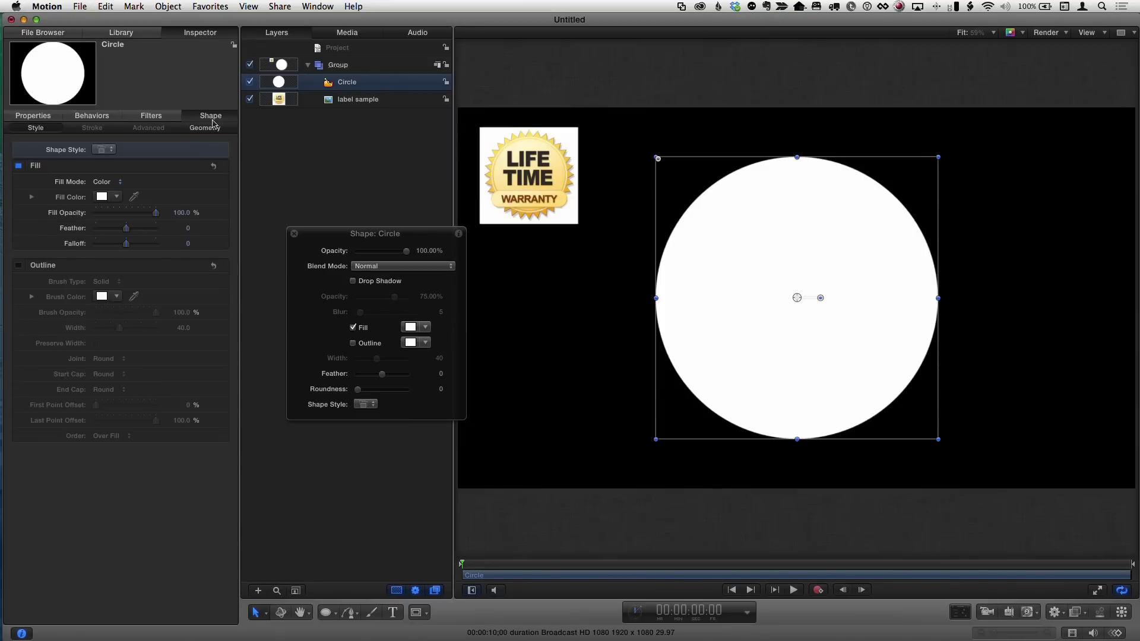
# - Switch the circle's Fill Mode to Gradient and bring up its on-canvas gradient handles
pyautogui.click(114, 182)
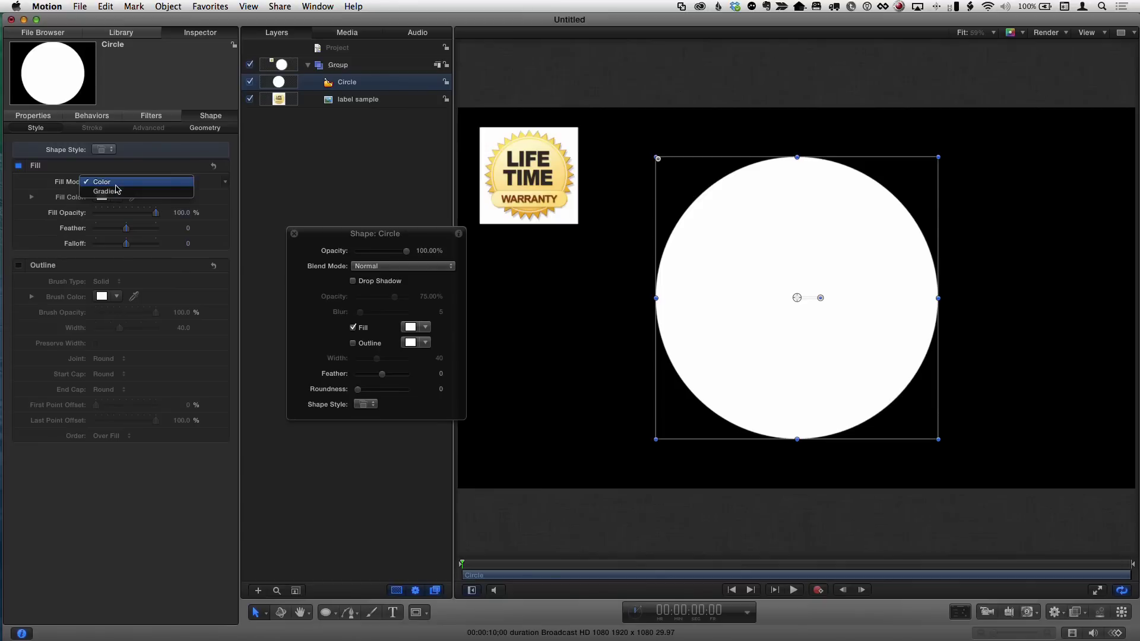
pyautogui.click(117, 192)
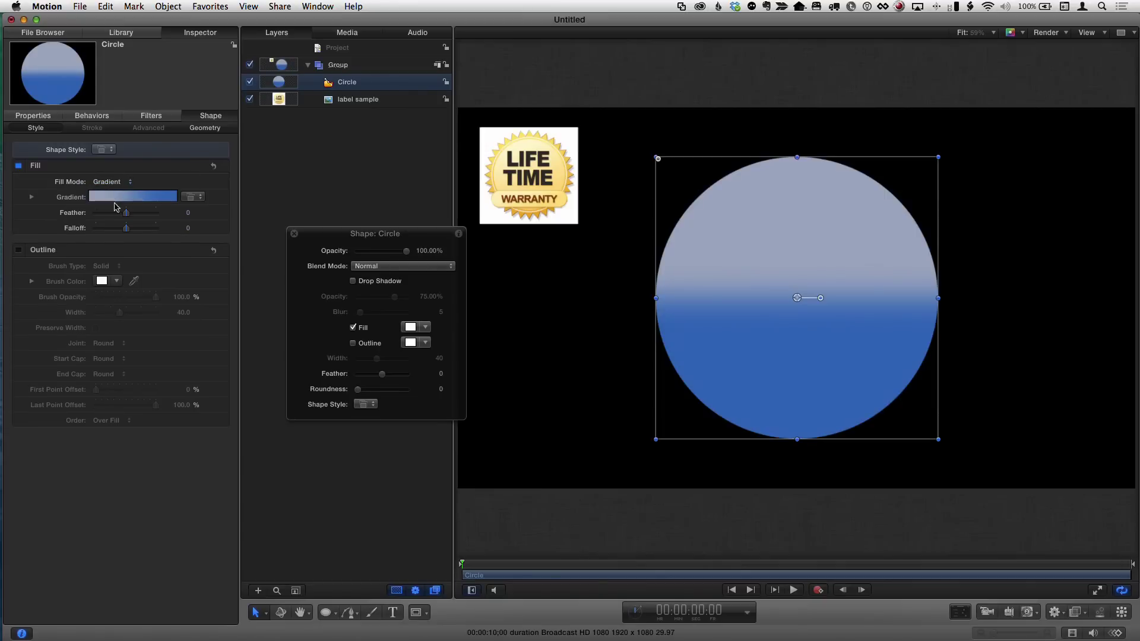
pyautogui.click(31, 198)
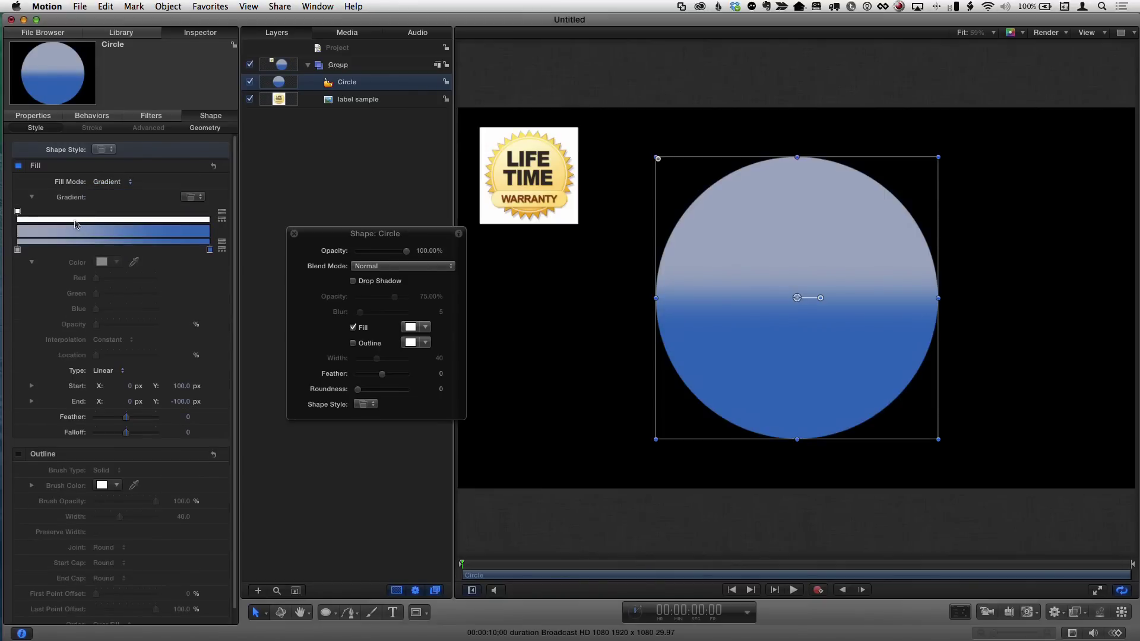
pyautogui.rightClick(795, 236)
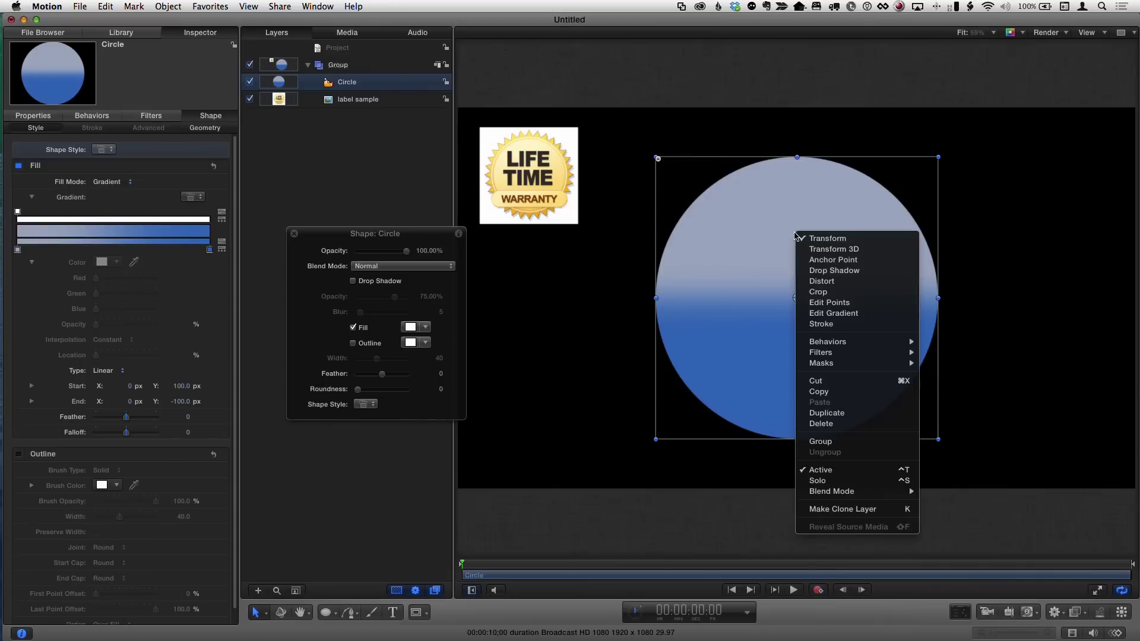
pyautogui.click(819, 317)
# - Stretch the gradient vertically across the circle, pale cream at the top to deep gold below
pyautogui.moveTo(796, 341); pyautogui.dragTo(791, 455)
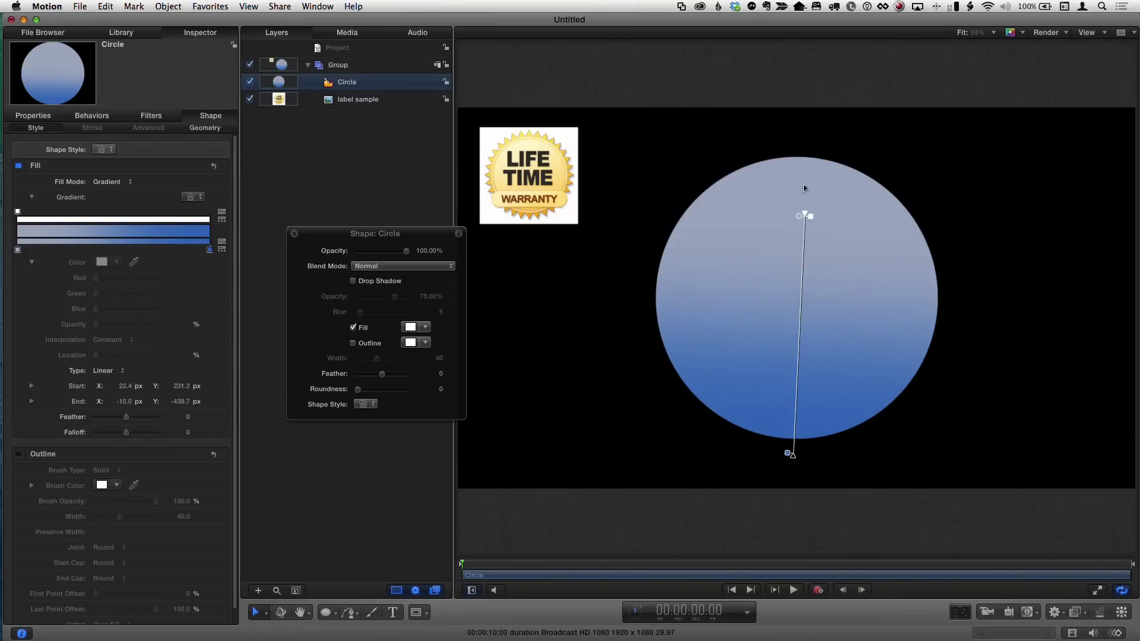
pyautogui.moveTo(805, 215); pyautogui.dragTo(798, 130)
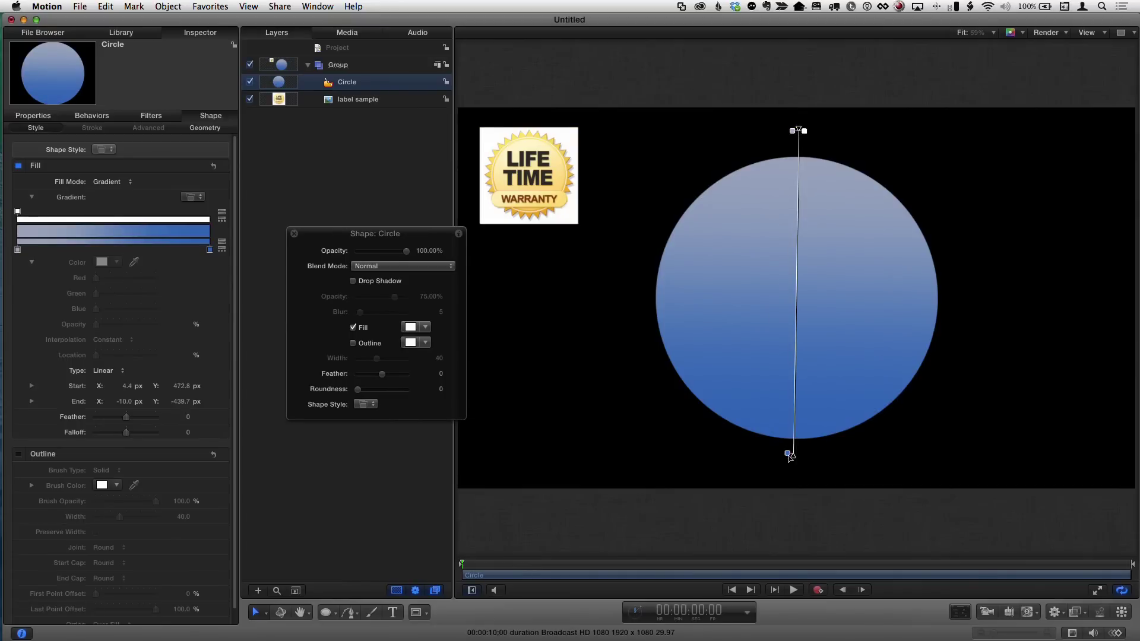
pyautogui.moveTo(789, 455); pyautogui.dragTo(808, 398)
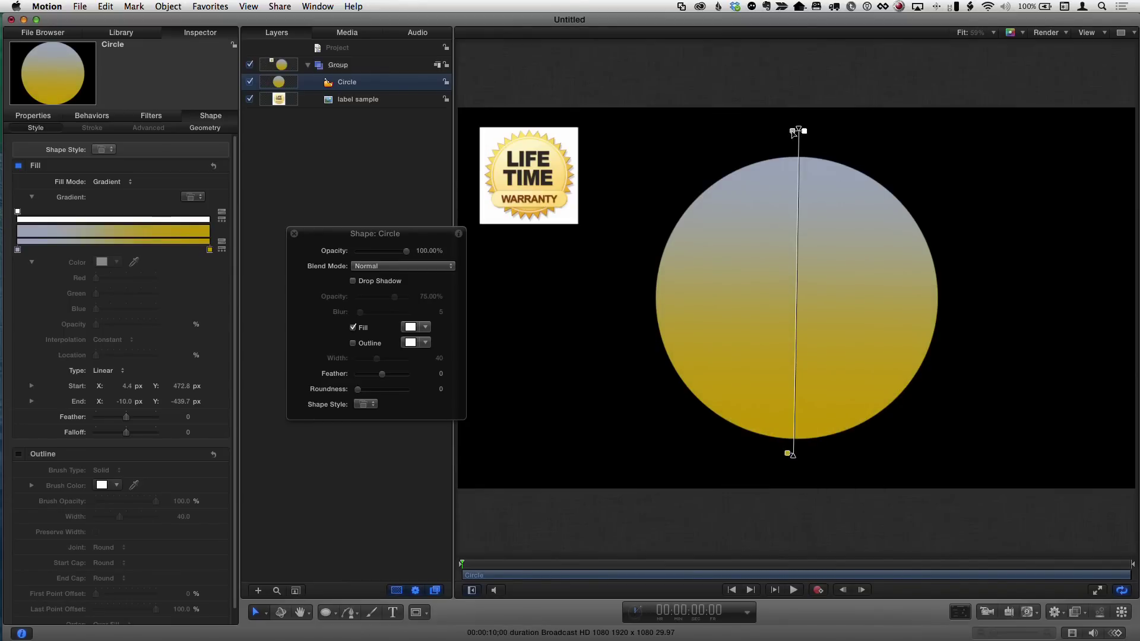
pyautogui.moveTo(793, 131); pyautogui.dragTo(759, 76)
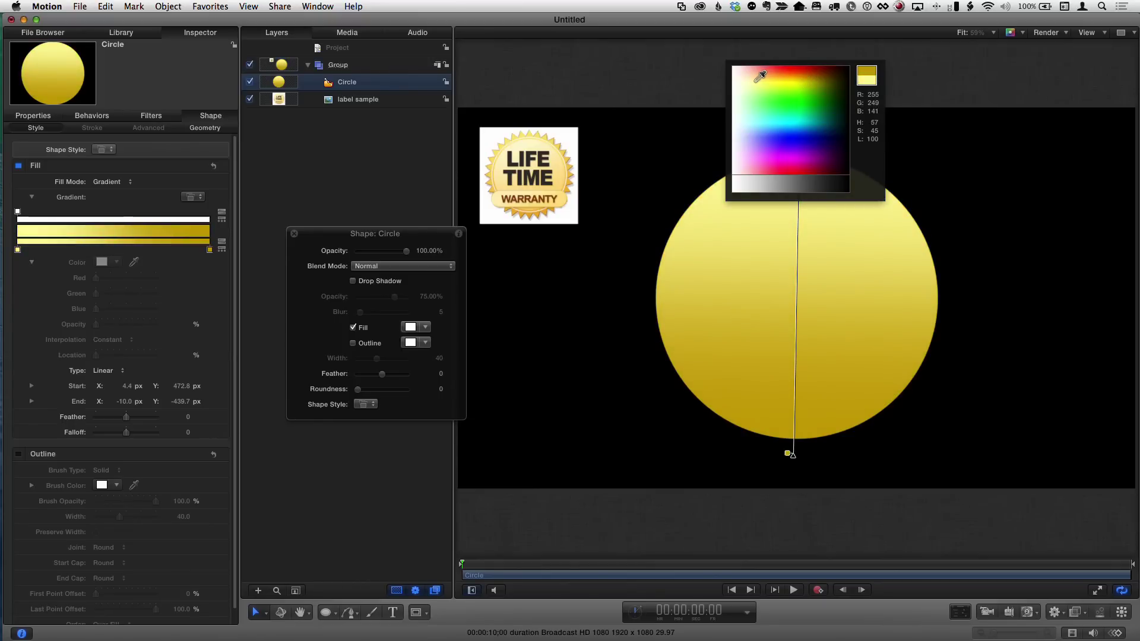
pyautogui.moveTo(760, 77); pyautogui.dragTo(759, 78)
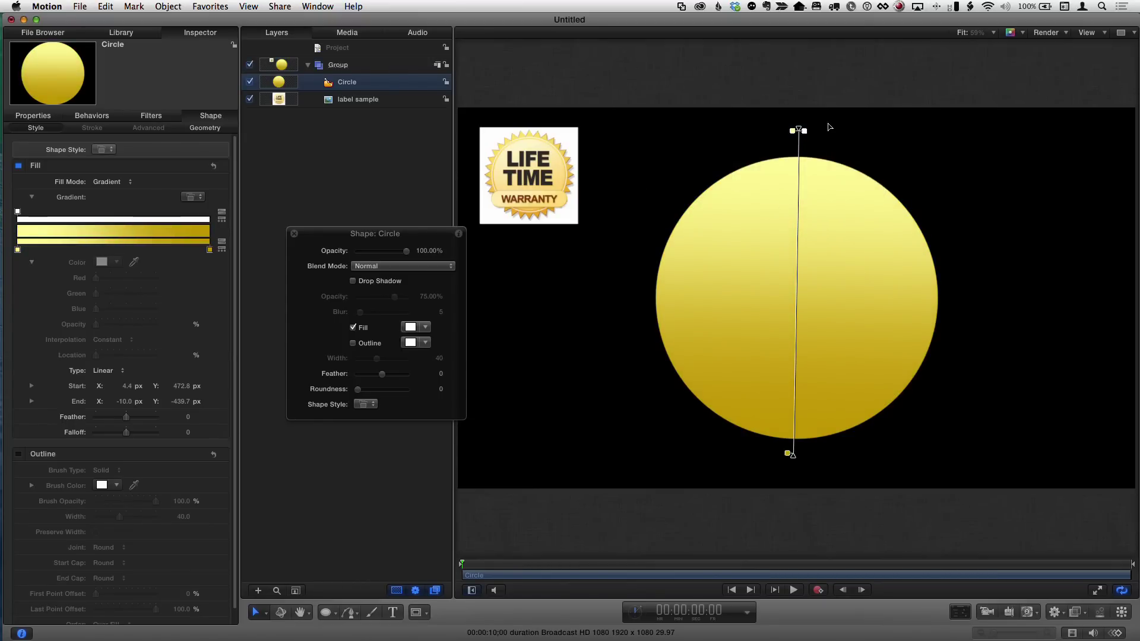
pyautogui.moveTo(794, 134); pyautogui.dragTo(746, 81)
pyautogui.moveTo(795, 457); pyautogui.dragTo(794, 499)
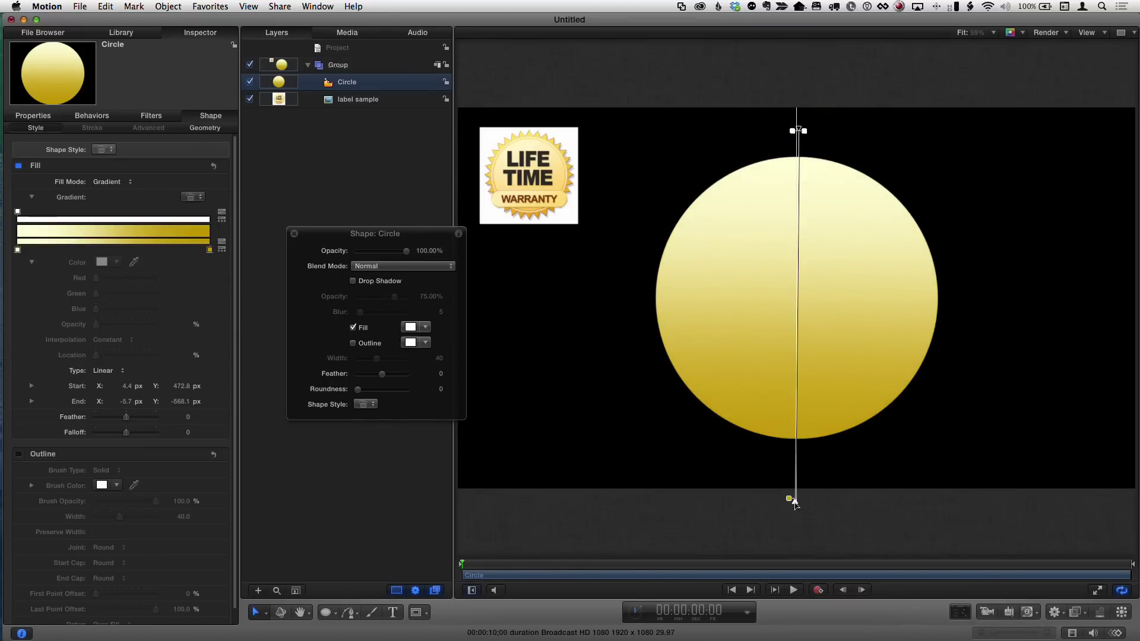
pyautogui.click(698, 308)
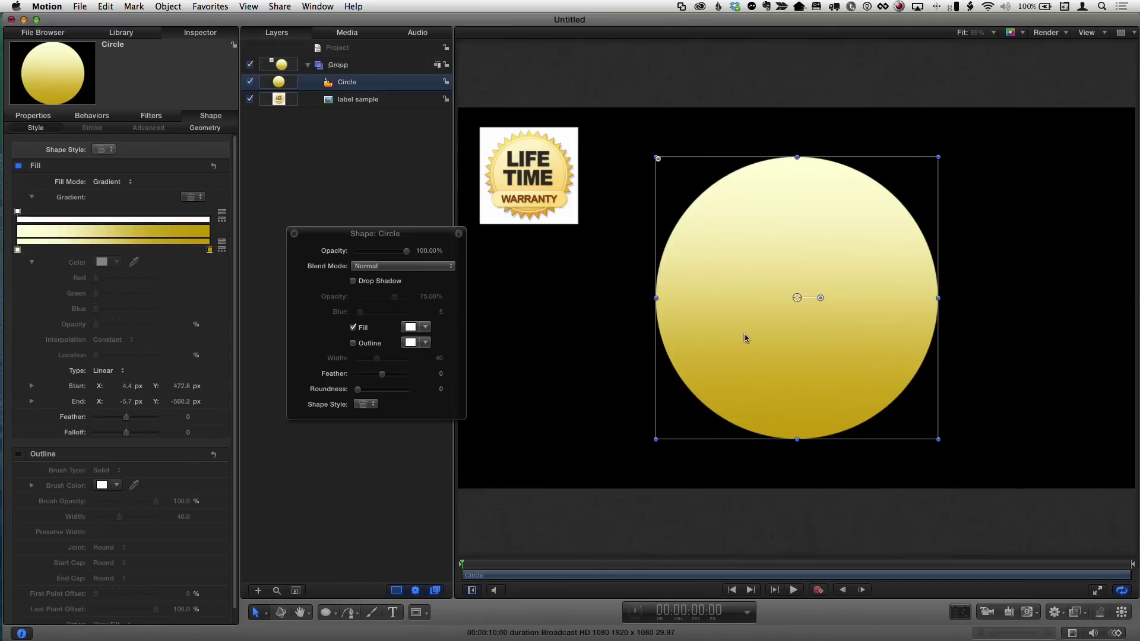
pyautogui.click(523, 169)
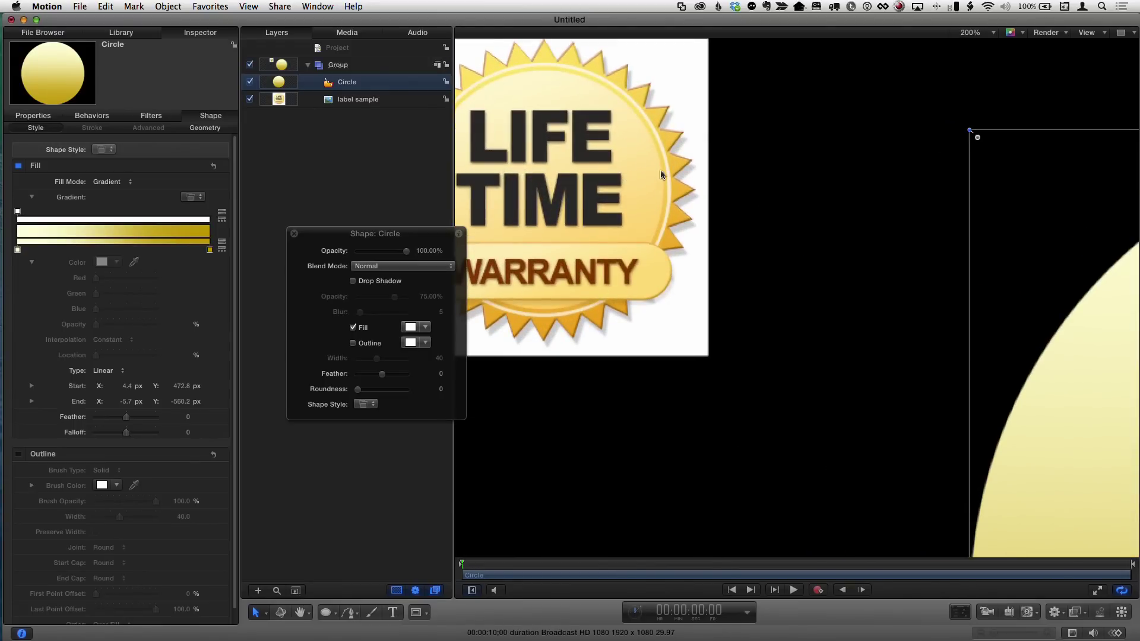
pyautogui.hotkey('shift', 'z')
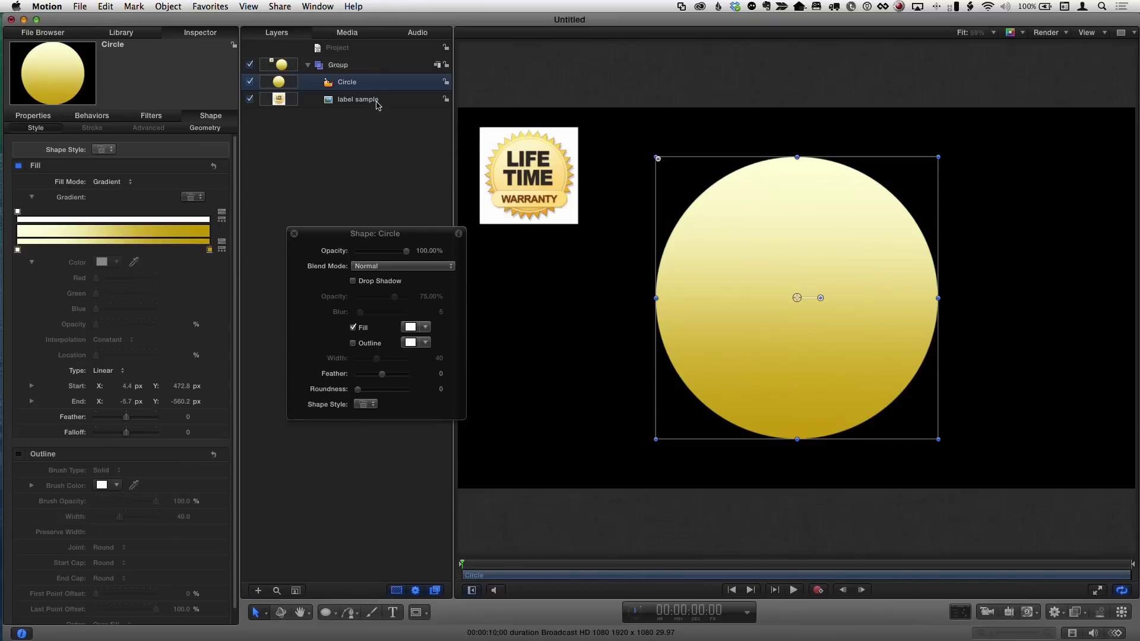
# - Duplicate the circle and make the copy an unfilled orange outline 11 px wide
pyautogui.press('super+d')
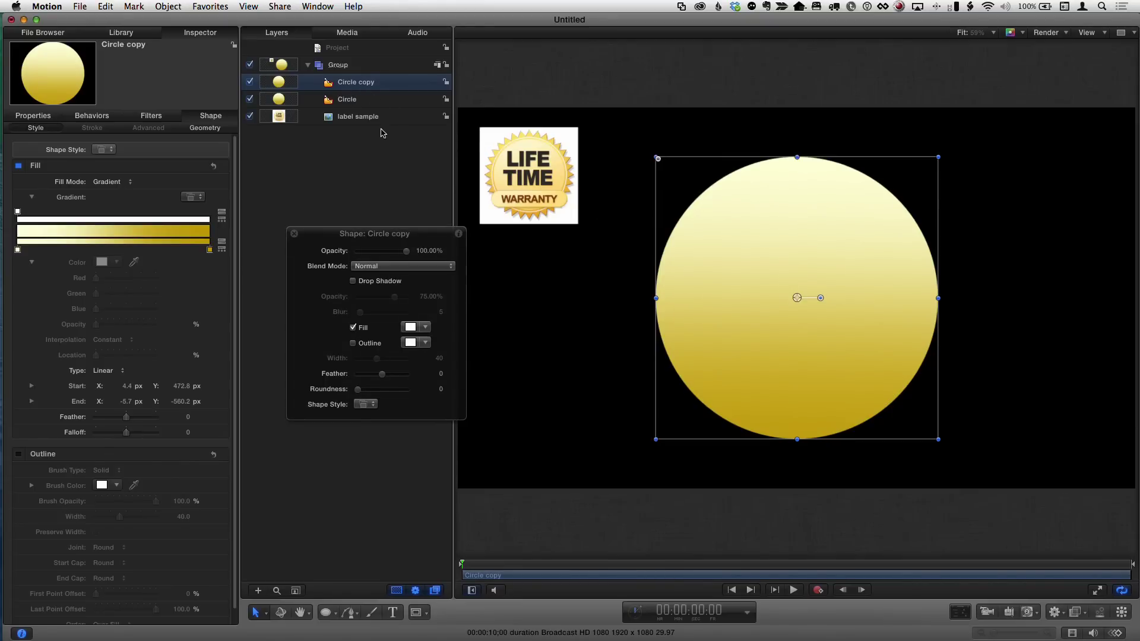
pyautogui.moveTo(383, 125); pyautogui.dragTo(383, 202)
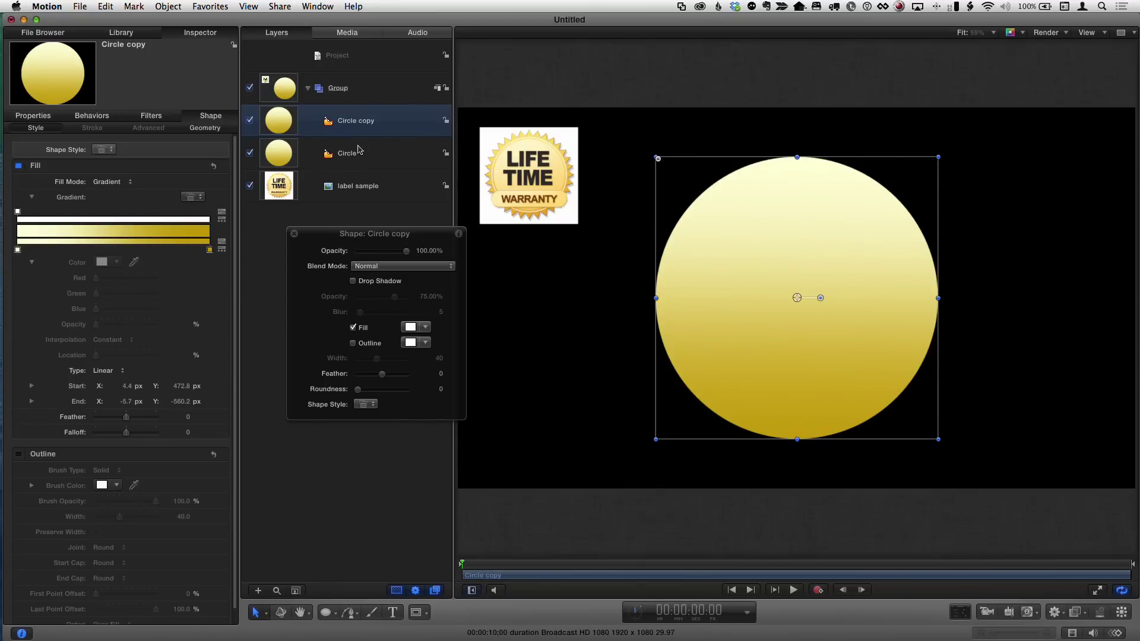
pyautogui.click(353, 327)
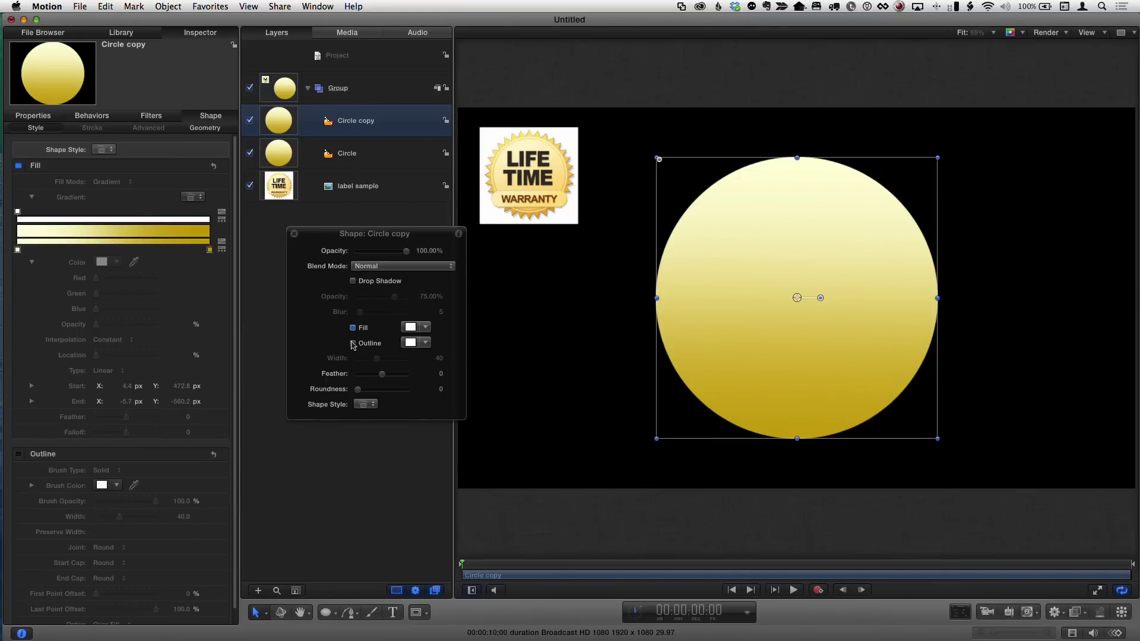
pyautogui.click(353, 343)
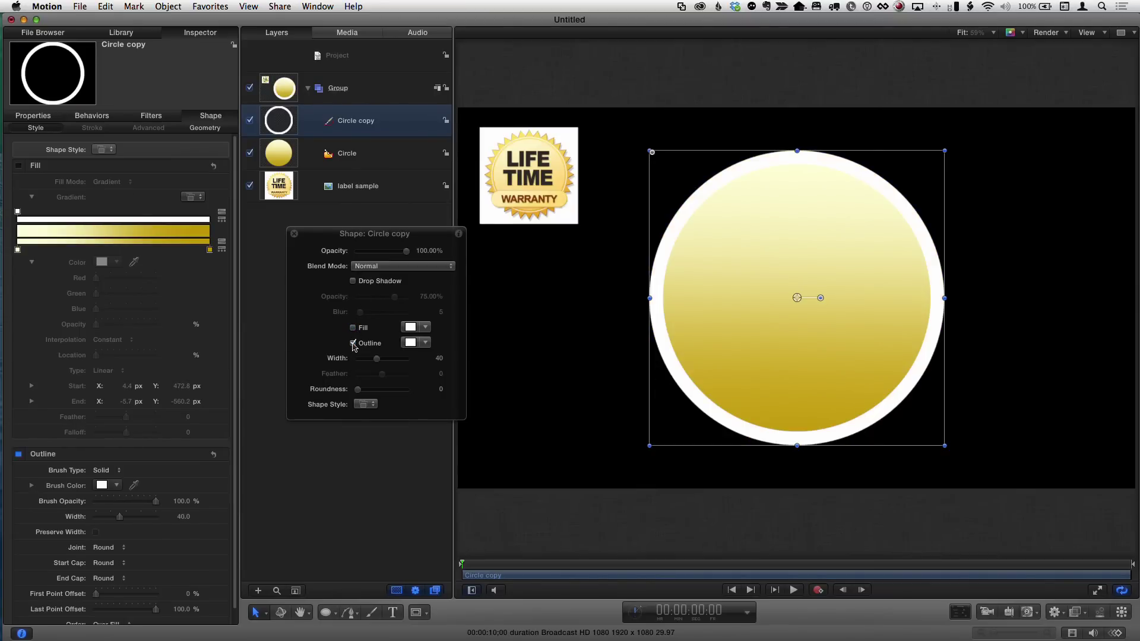
pyautogui.click(425, 342)
pyautogui.moveTo(475, 358); pyautogui.dragTo(486, 357)
pyautogui.moveTo(377, 364); pyautogui.dragTo(366, 367)
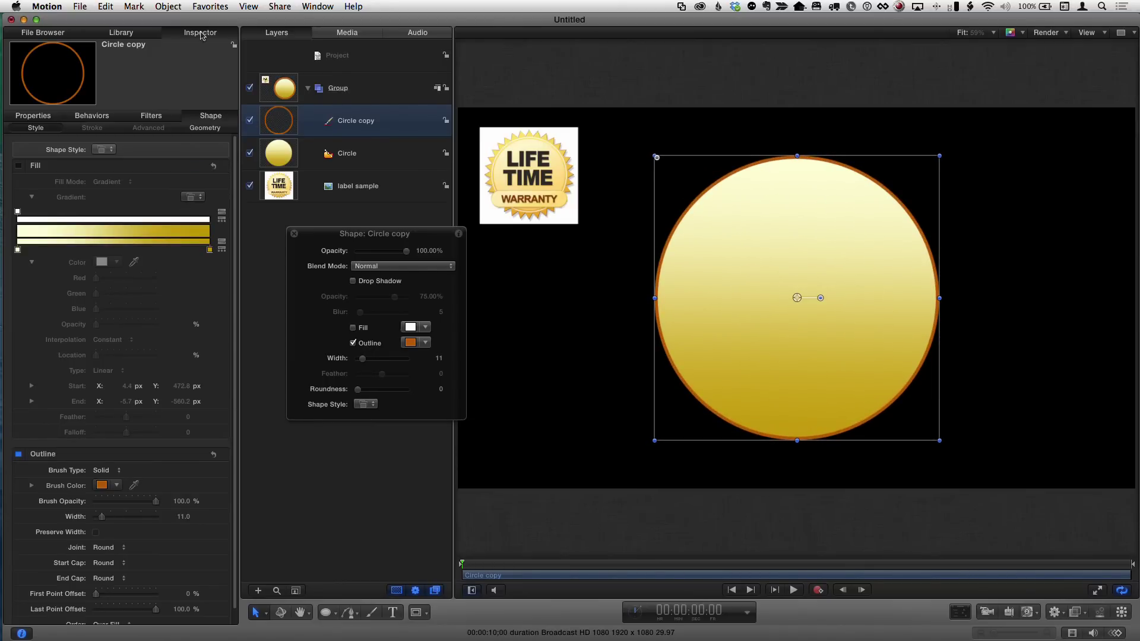
pyautogui.click(24, 115)
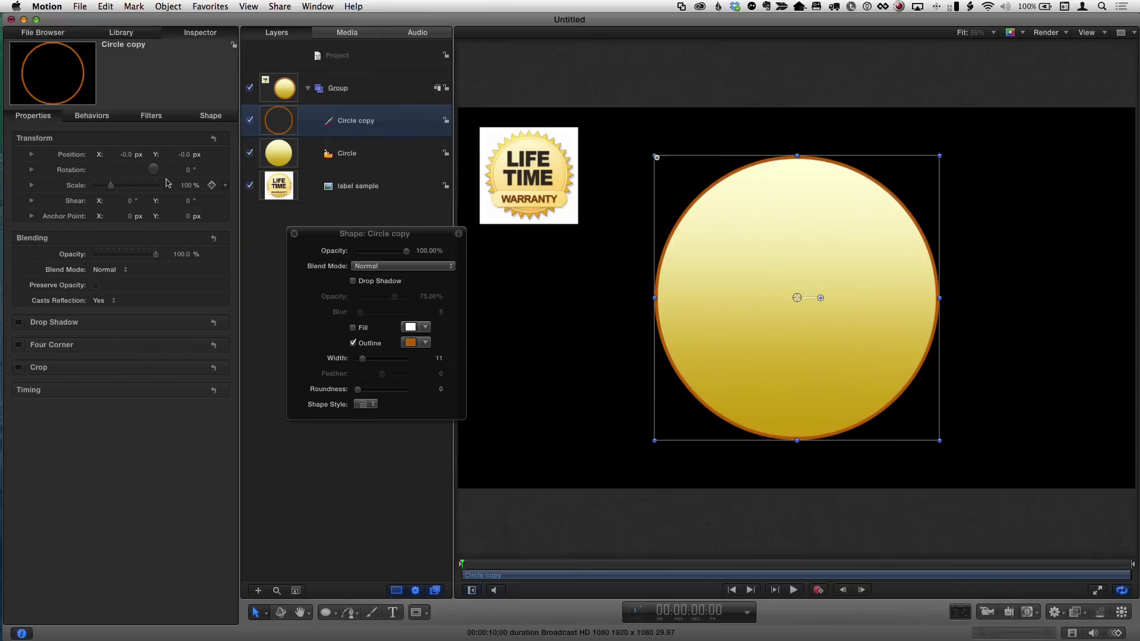
# - Scale the ring copy to 95% so it sits inside the gold disc, and turn on the canvas grid
pyautogui.moveTo(187, 189); pyautogui.dragTo(180, 189)
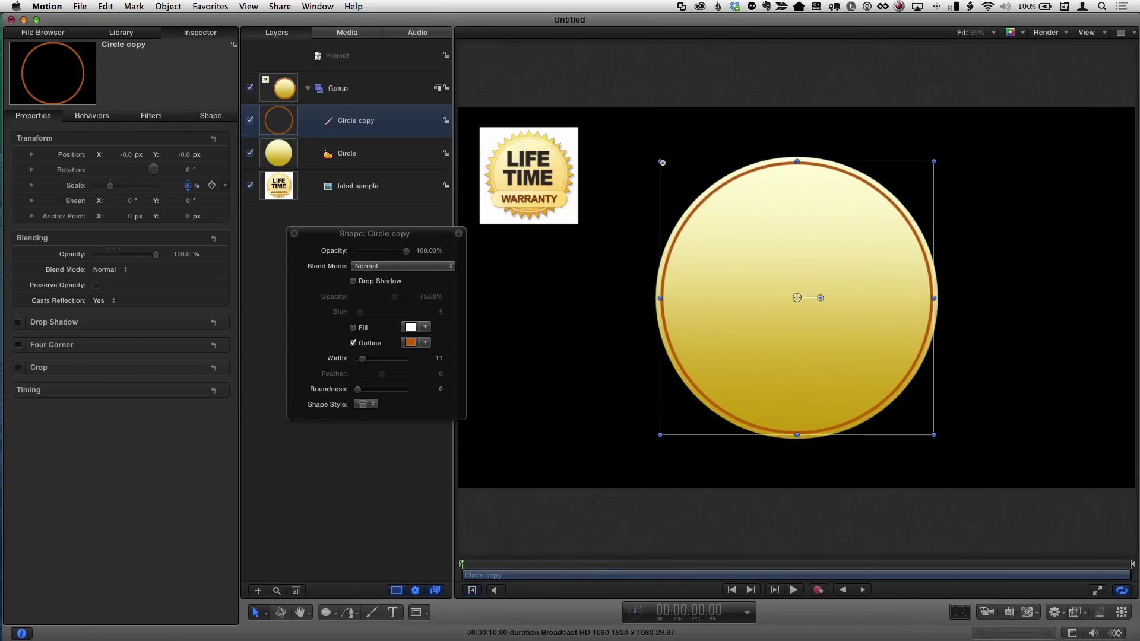
pyautogui.moveTo(188, 189); pyautogui.dragTo(187, 189)
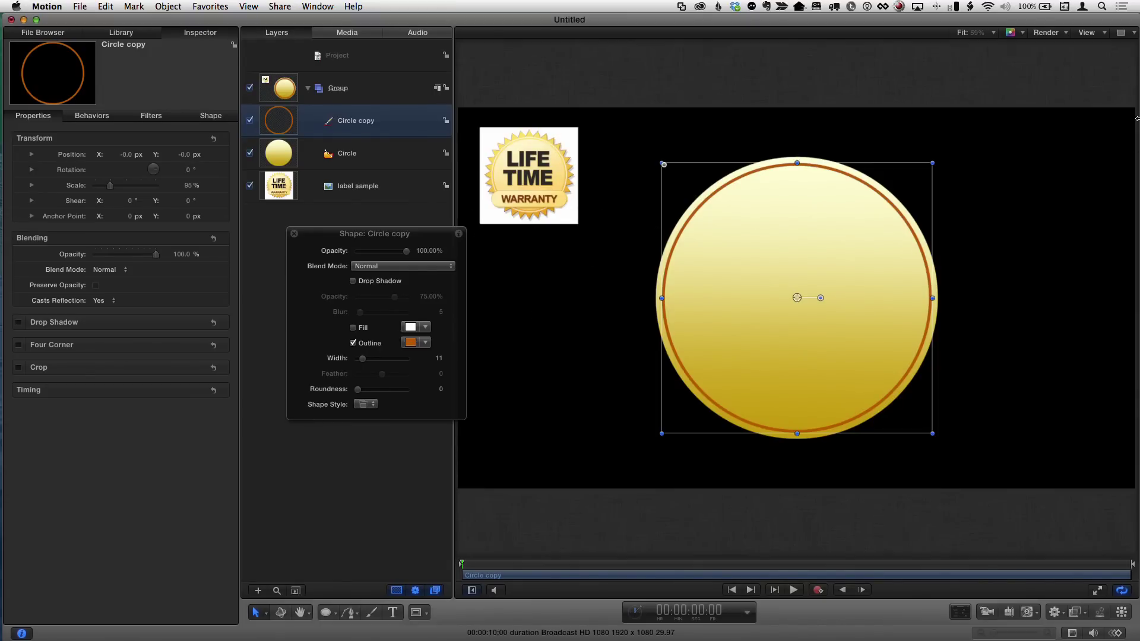
pyautogui.click(1099, 35)
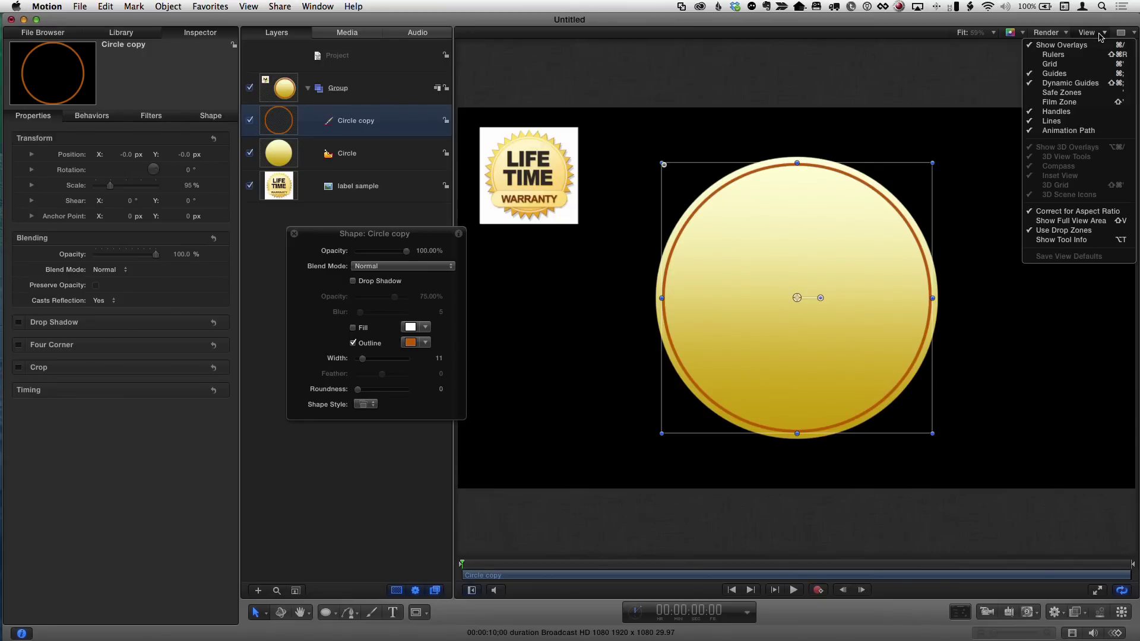
pyautogui.click(1093, 67)
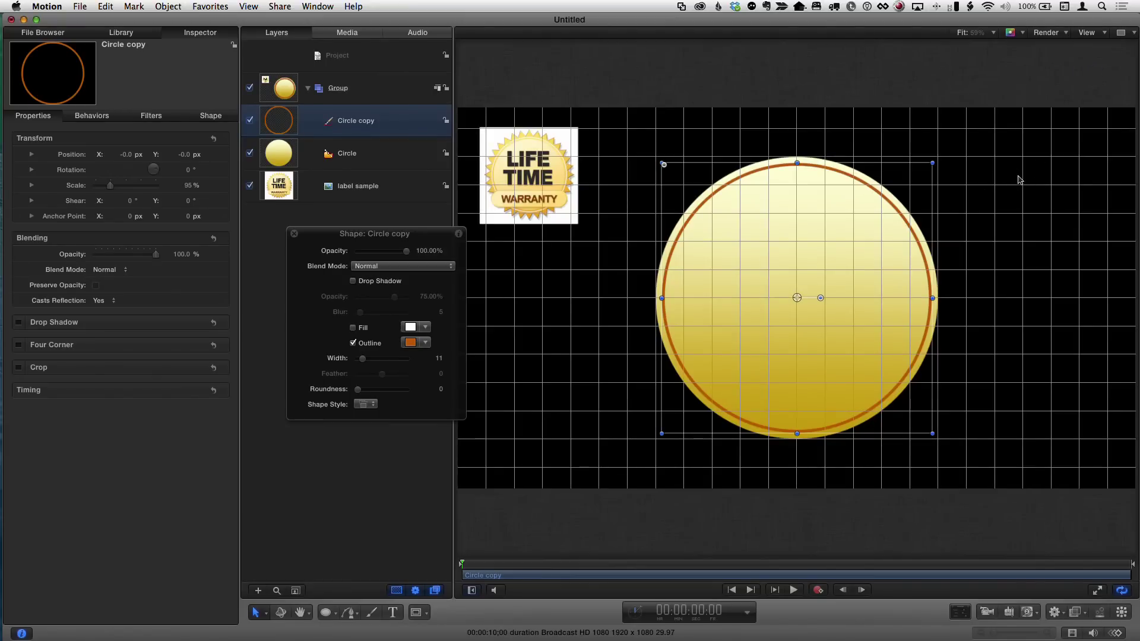
pyautogui.click(342, 619)
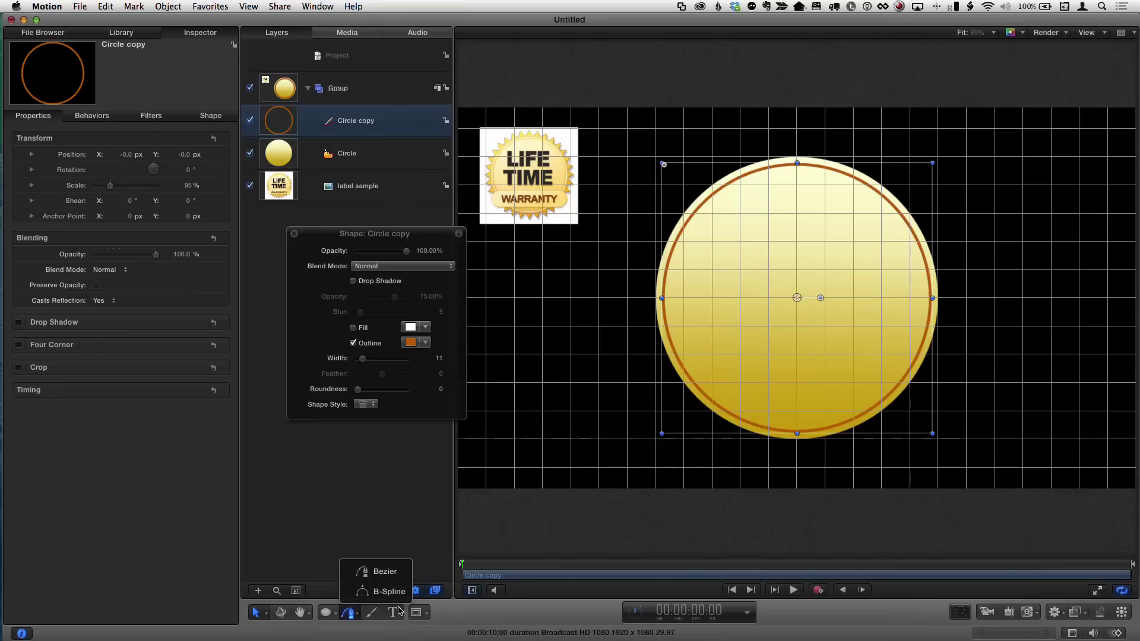
# - Draw a closed three-point Bezier triangle near the top of the canvas
pyautogui.click(368, 573)
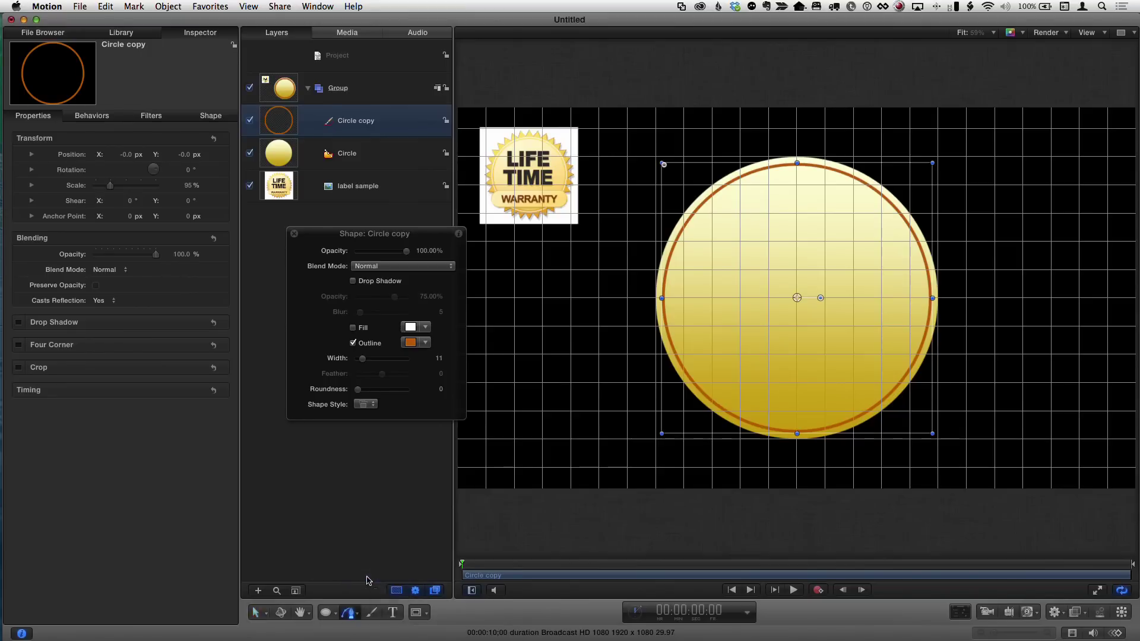
pyautogui.click(1023, 159)
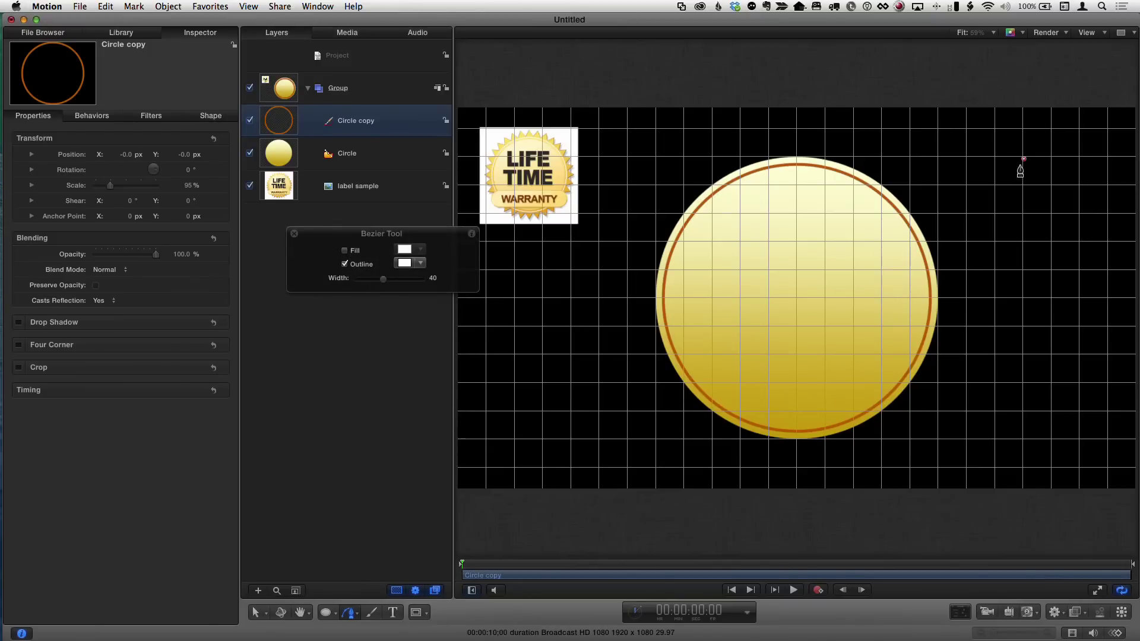
pyautogui.click(995, 212)
pyautogui.click(1051, 214)
pyautogui.click(1023, 159)
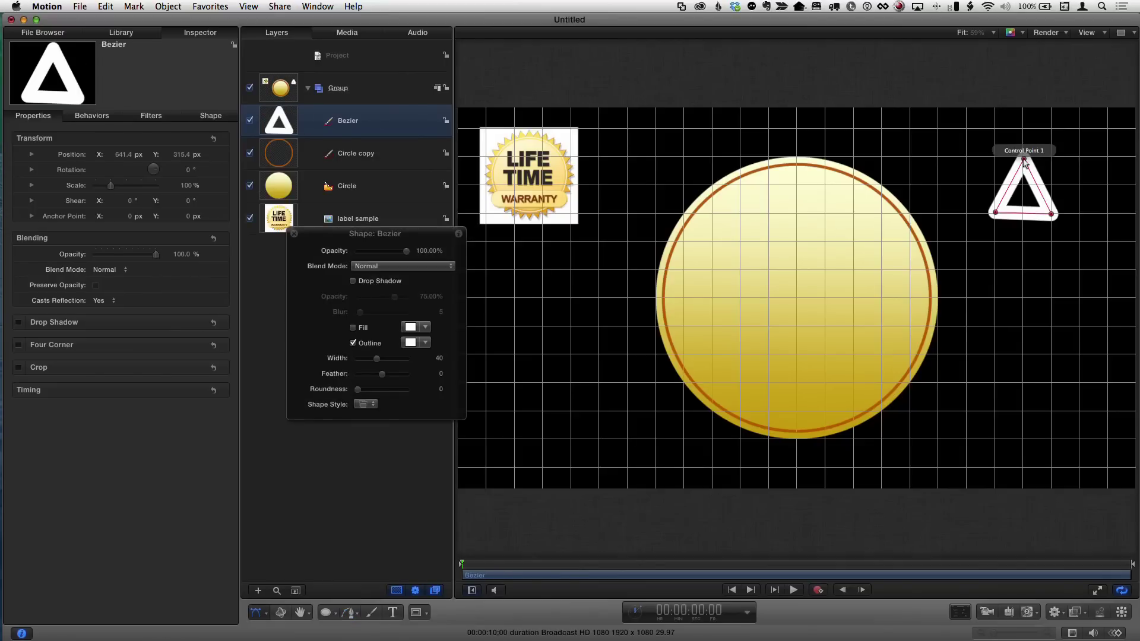
pyautogui.moveTo(1023, 163); pyautogui.dragTo(1024, 162)
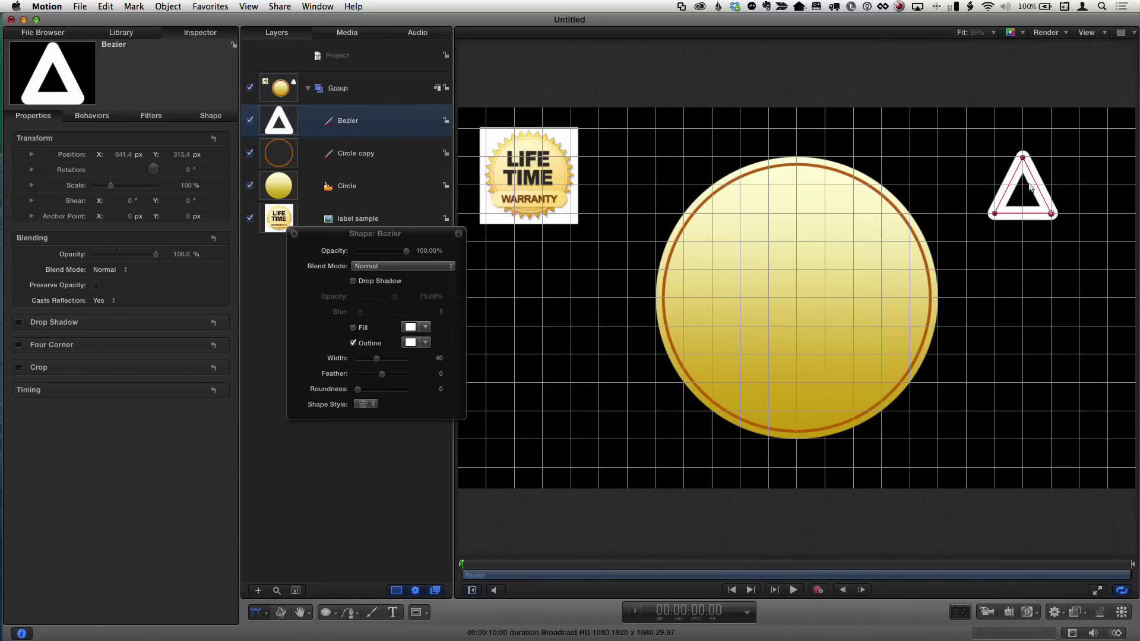
# - Hide the grid, make the triangle solid white without outline, reset its position, and replicate it
pyautogui.hotkey('shift', 's')
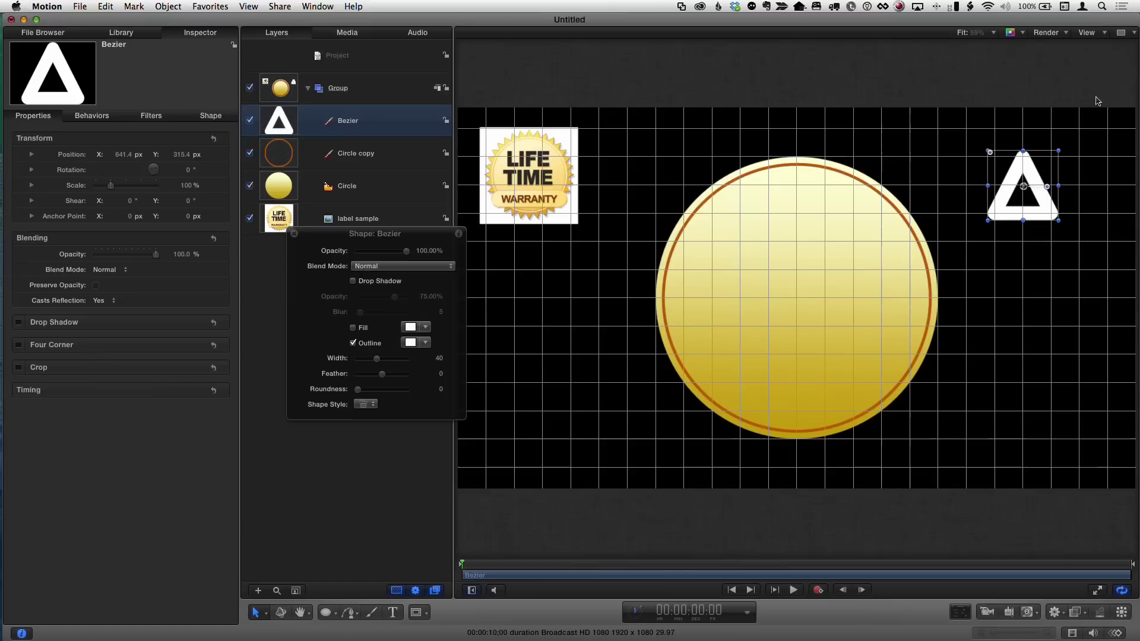
pyautogui.click(1095, 32)
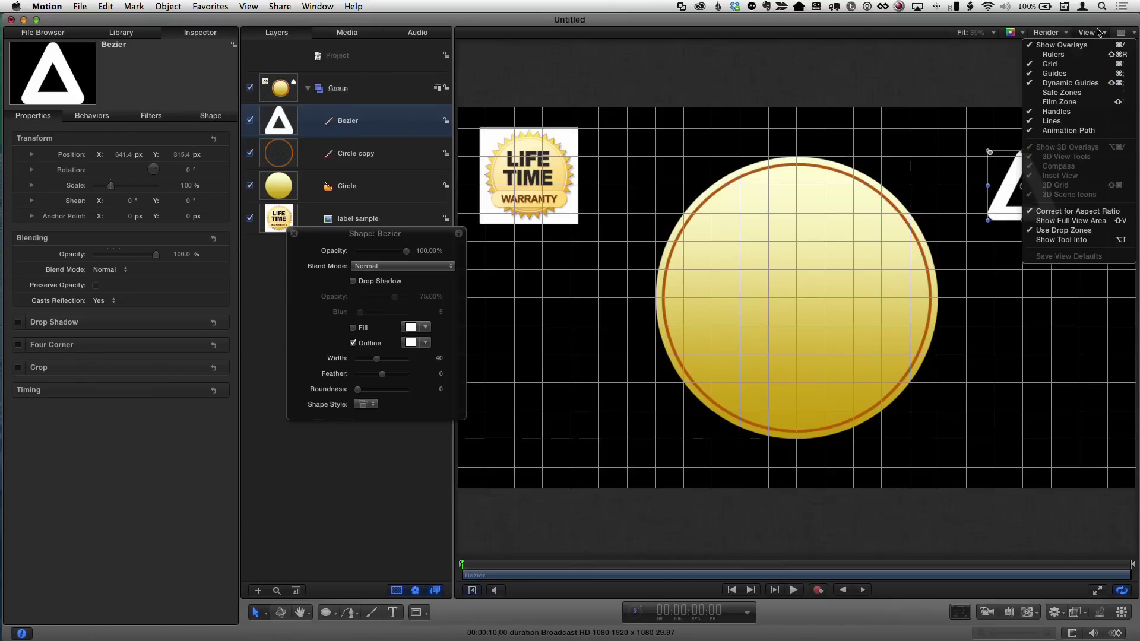
pyautogui.click(1086, 67)
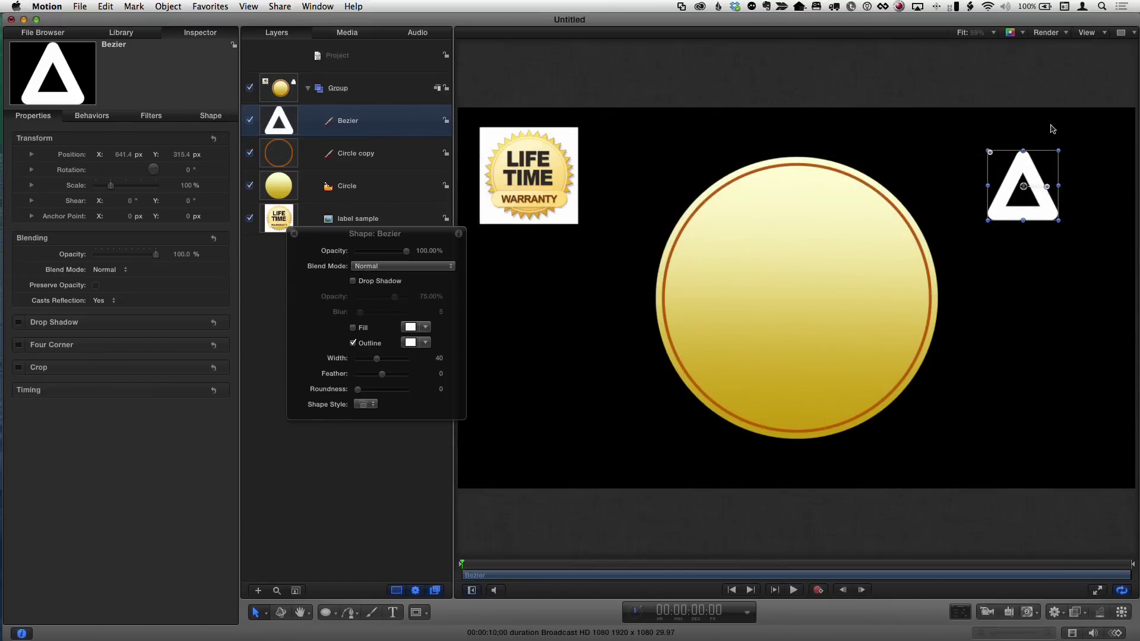
pyautogui.click(353, 343)
pyautogui.click(353, 328)
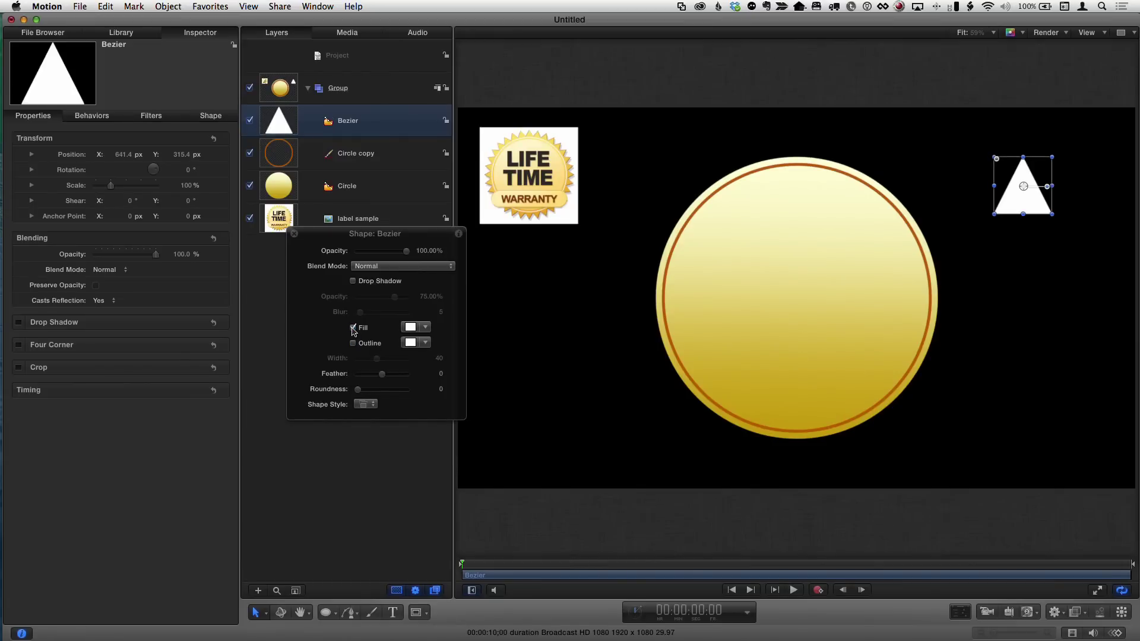
pyautogui.click(214, 141)
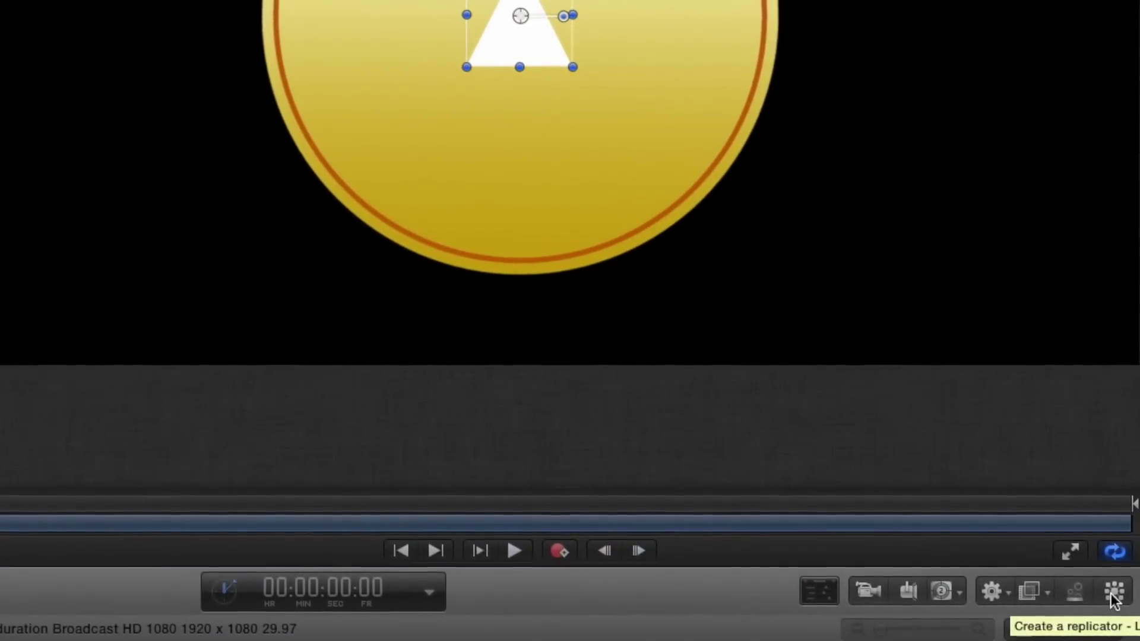
pyautogui.click(1114, 595)
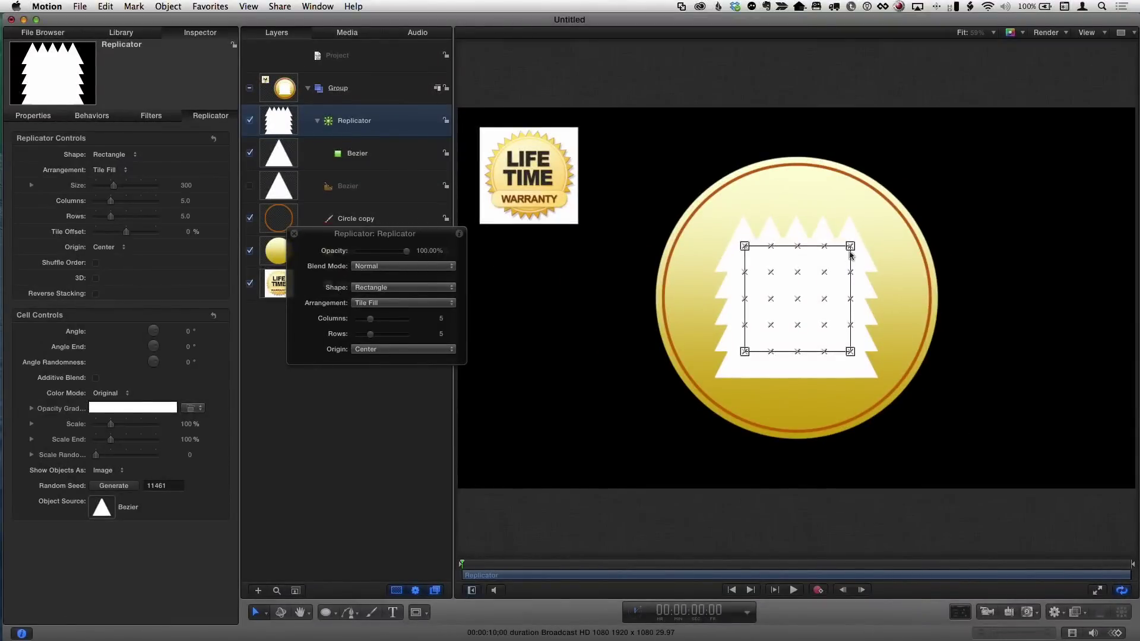
# - Arrange the replicated triangles along a circle outline with a 378 radius
pyautogui.moveTo(850, 246); pyautogui.dragTo(944, 178)
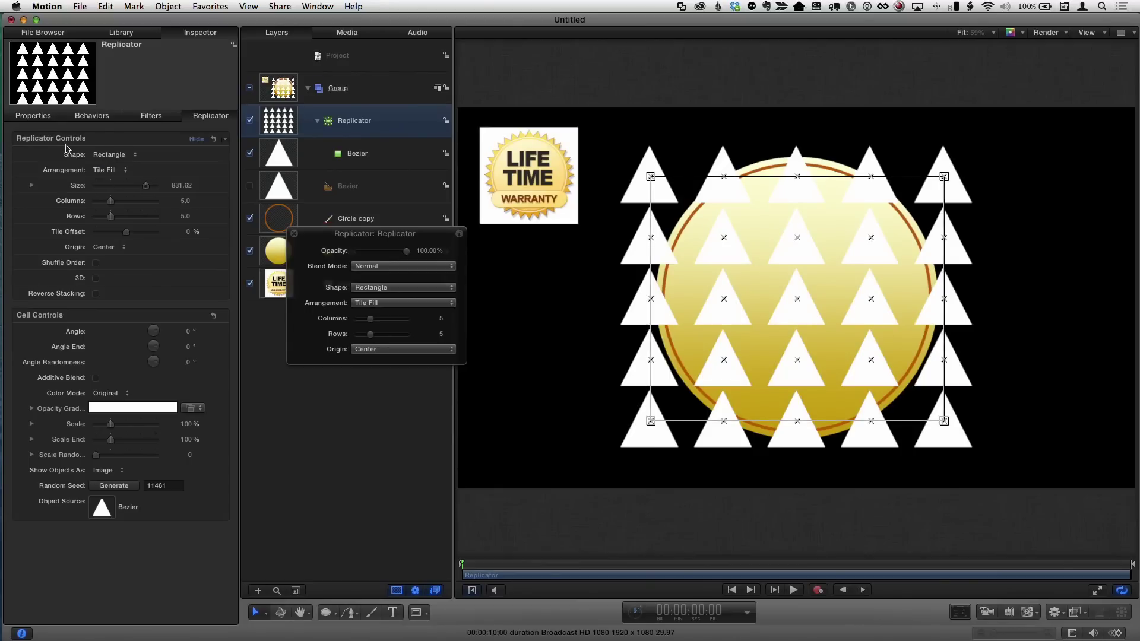
pyautogui.click(109, 156)
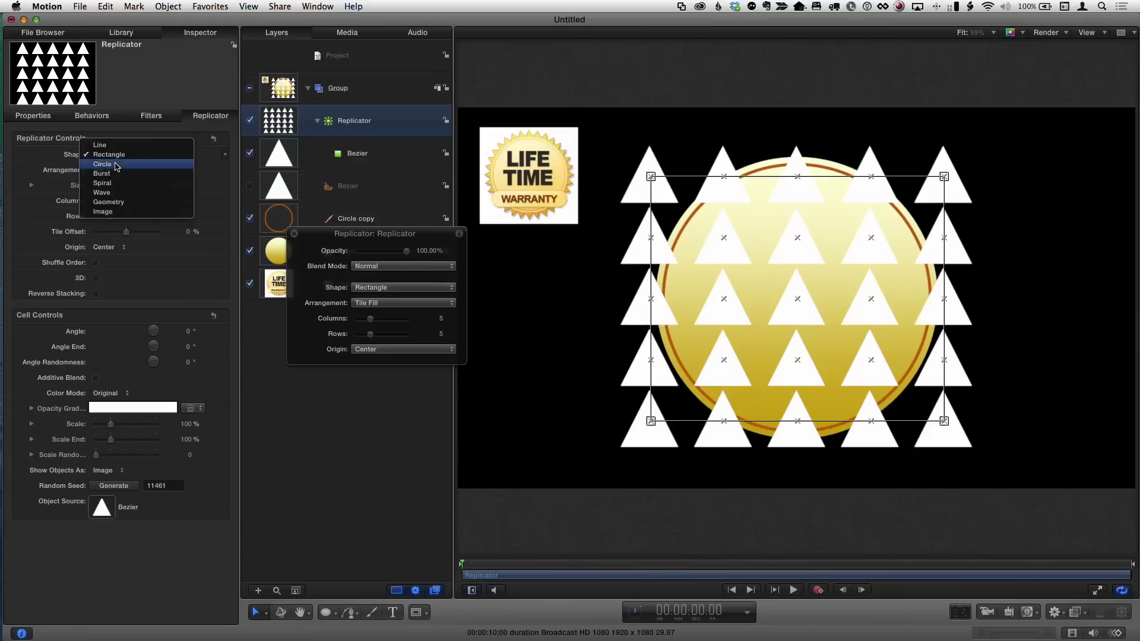
pyautogui.click(116, 164)
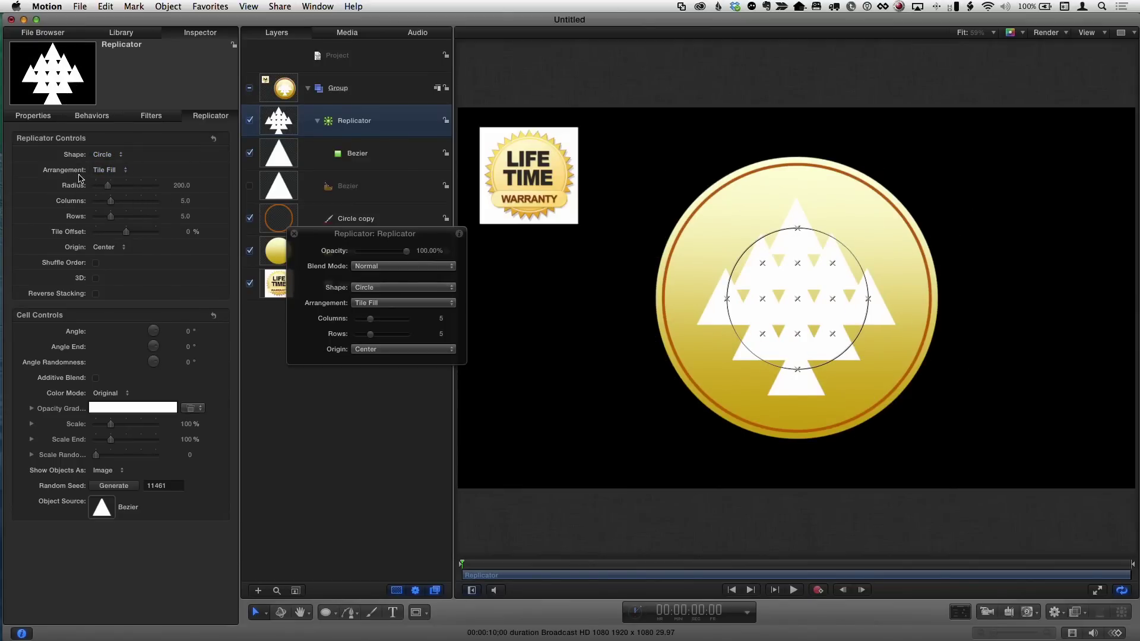
pyautogui.click(110, 171)
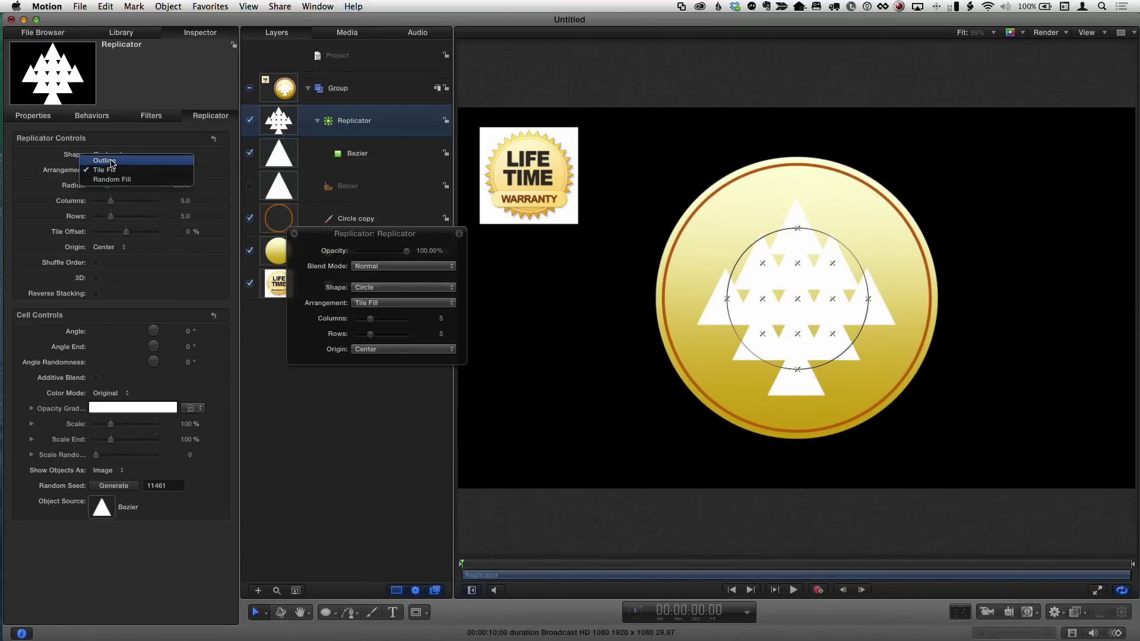
pyautogui.click(111, 161)
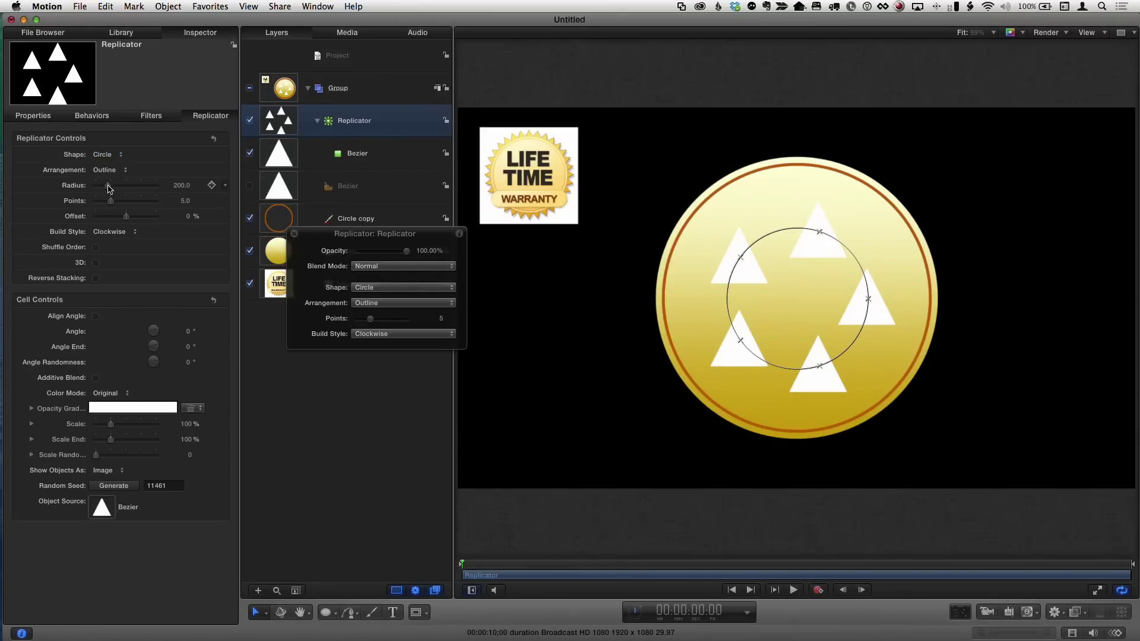
pyautogui.moveTo(108, 185); pyautogui.dragTo(143, 203)
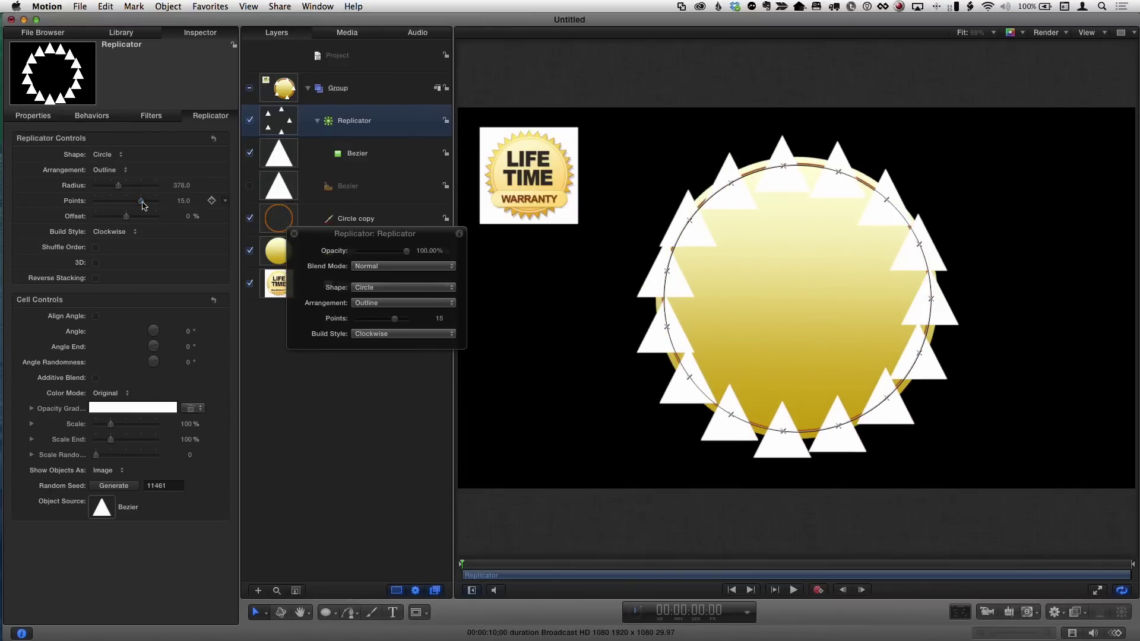
# - Turn on Align Angle and set the cell Angle to 182° so the triangles point outward
pyautogui.click(96, 317)
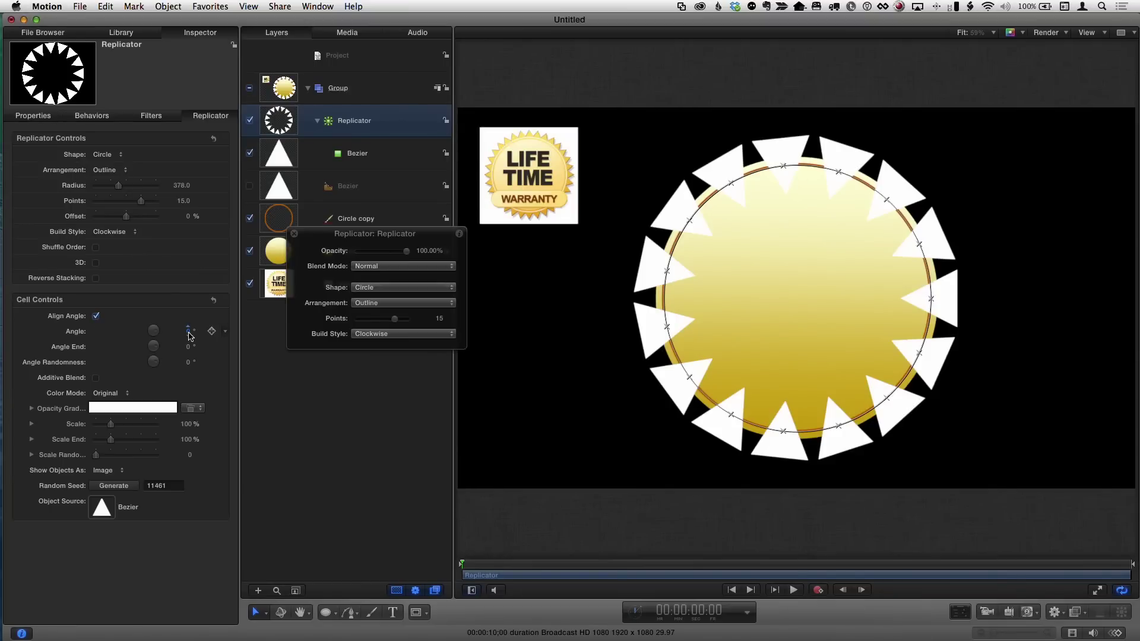
pyautogui.moveTo(190, 336)
pyautogui.mouseDown()
pyautogui.moveTo(225, 331)
pyautogui.moveTo(180, 330)
pyautogui.mouseUp()
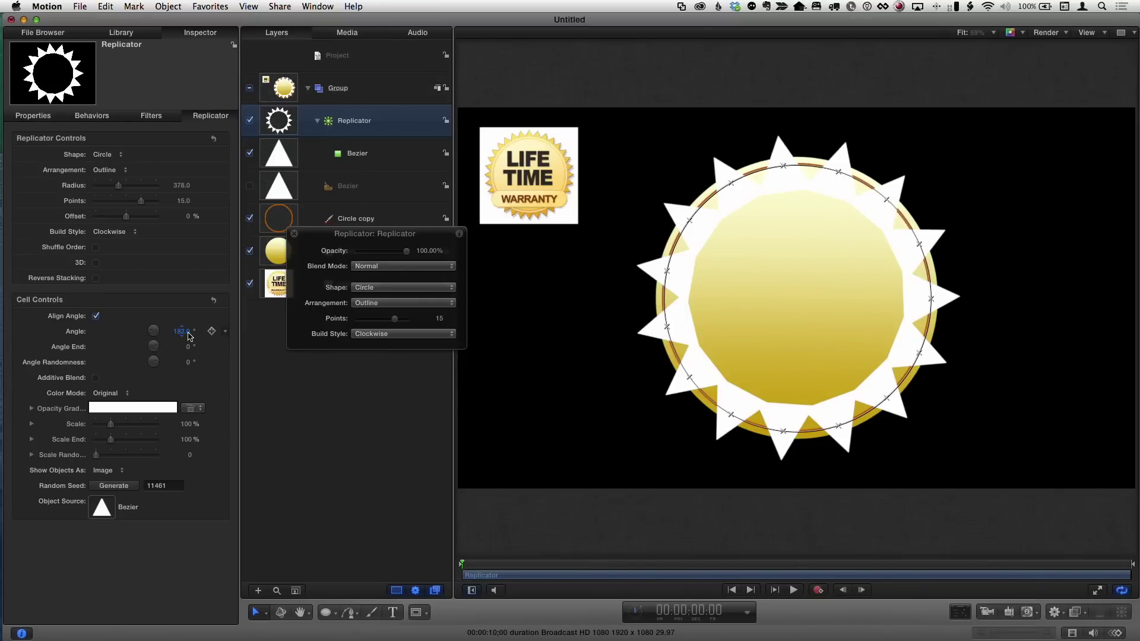
pyautogui.moveTo(321, 241); pyautogui.dragTo(299, 420)
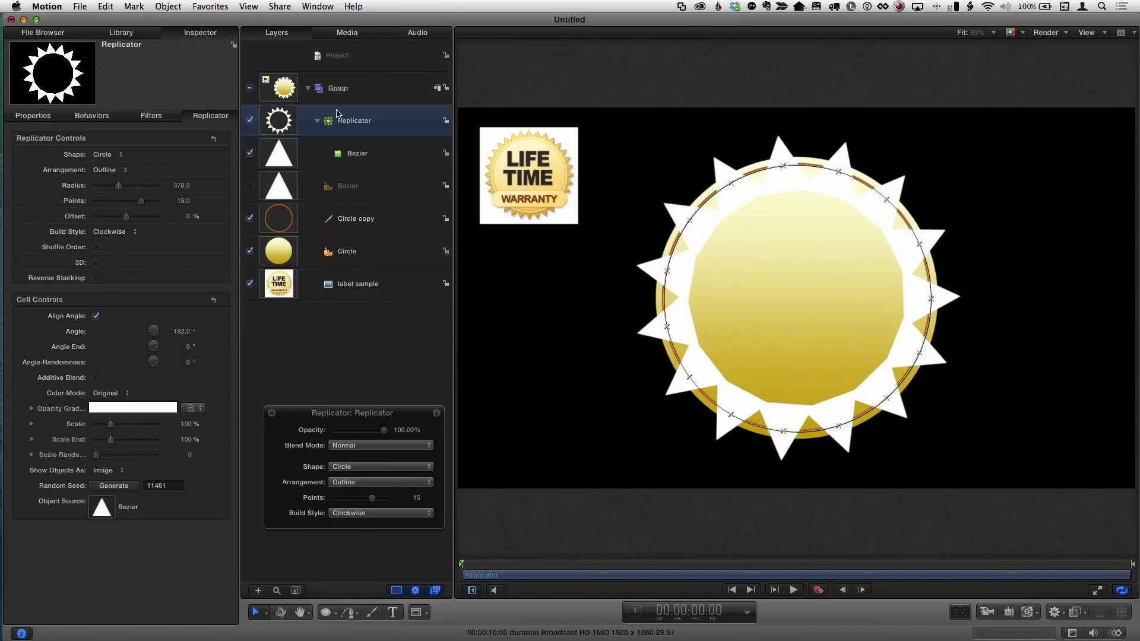
# - Move the Replicator below the Circle layer, then set 40 points and a 369 radius
pyautogui.moveTo(331, 122); pyautogui.dragTo(319, 268)
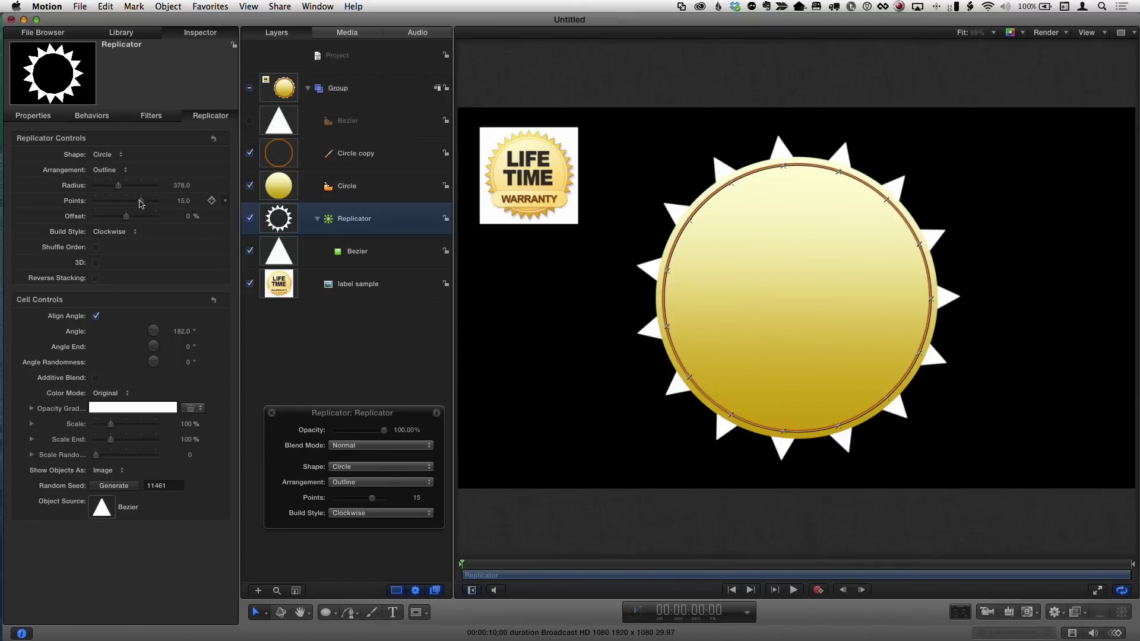
pyautogui.moveTo(141, 201); pyautogui.dragTo(209, 205)
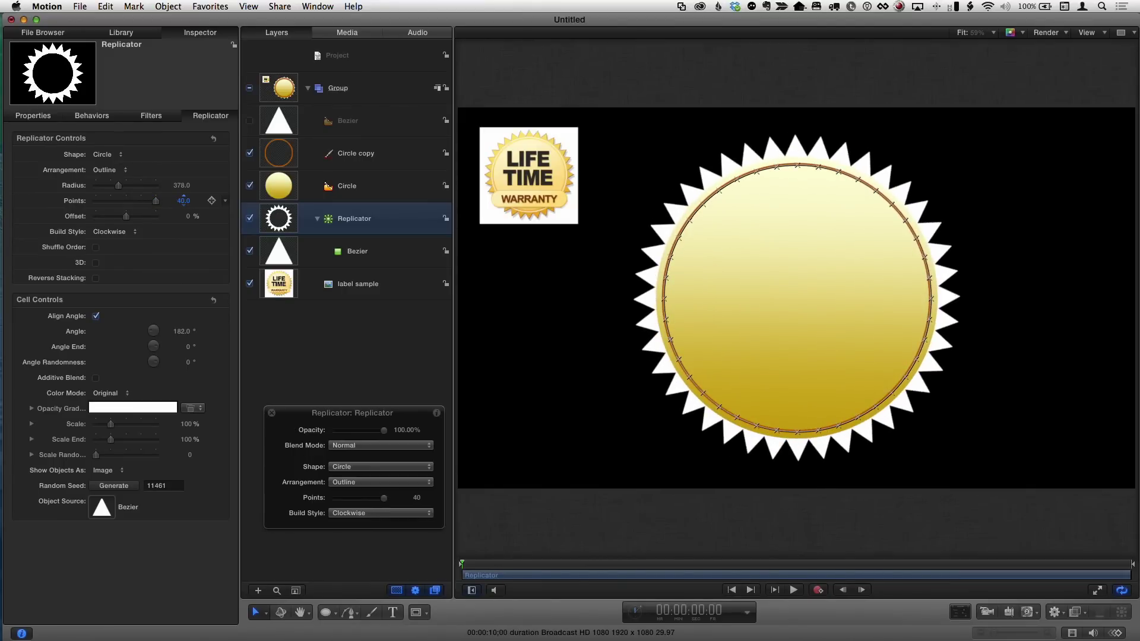
pyautogui.click(179, 189)
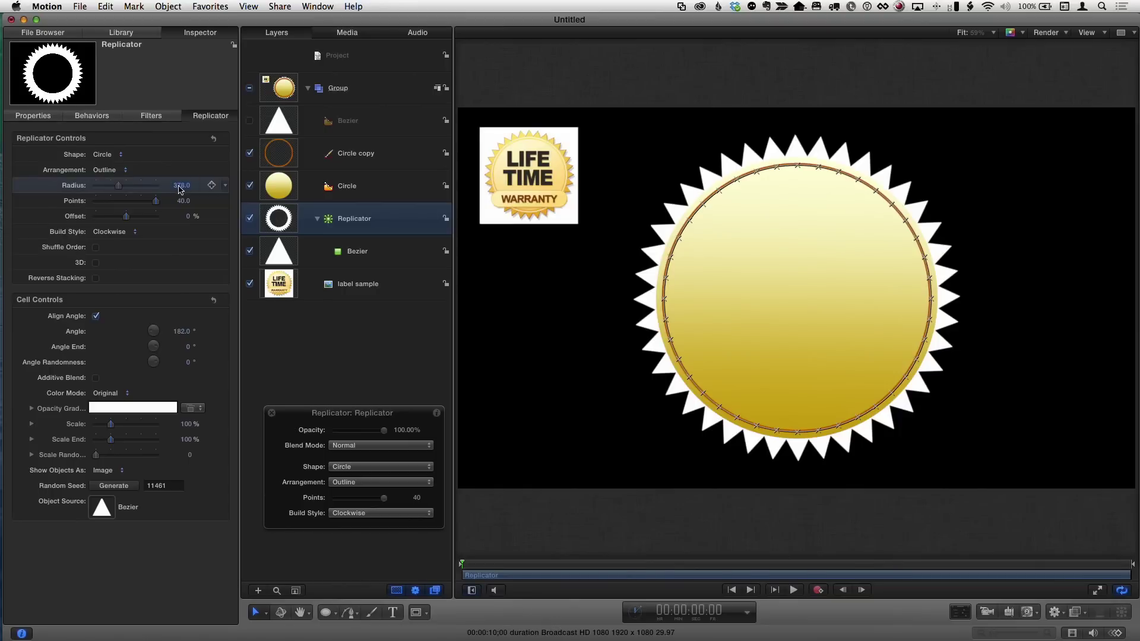
pyautogui.moveTo(181, 185); pyautogui.dragTo(177, 185)
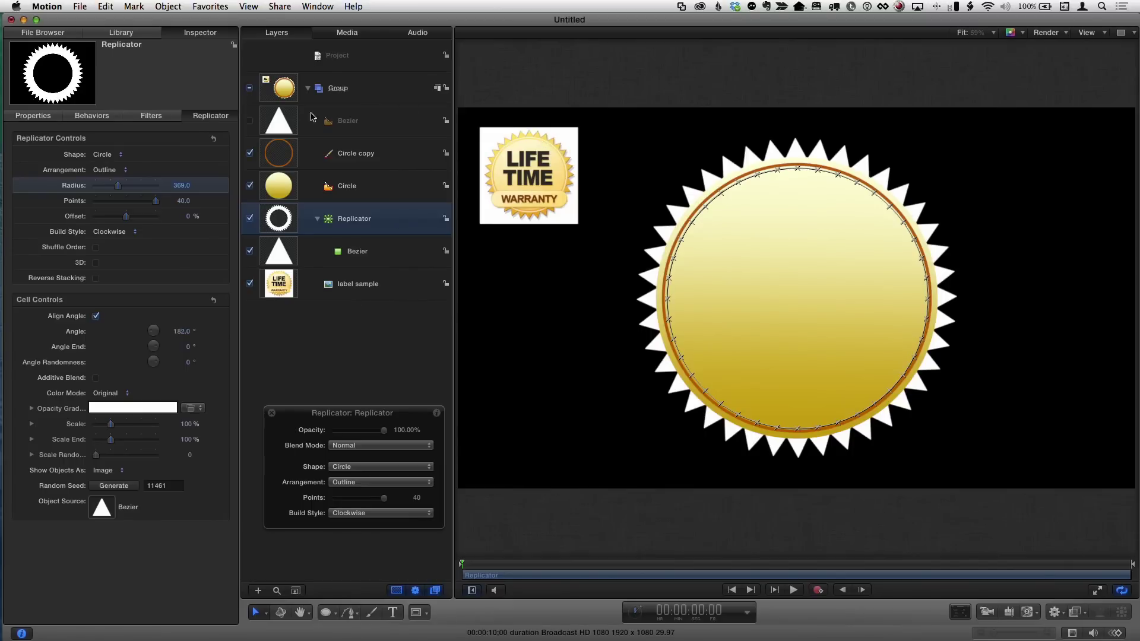
pyautogui.click(338, 125)
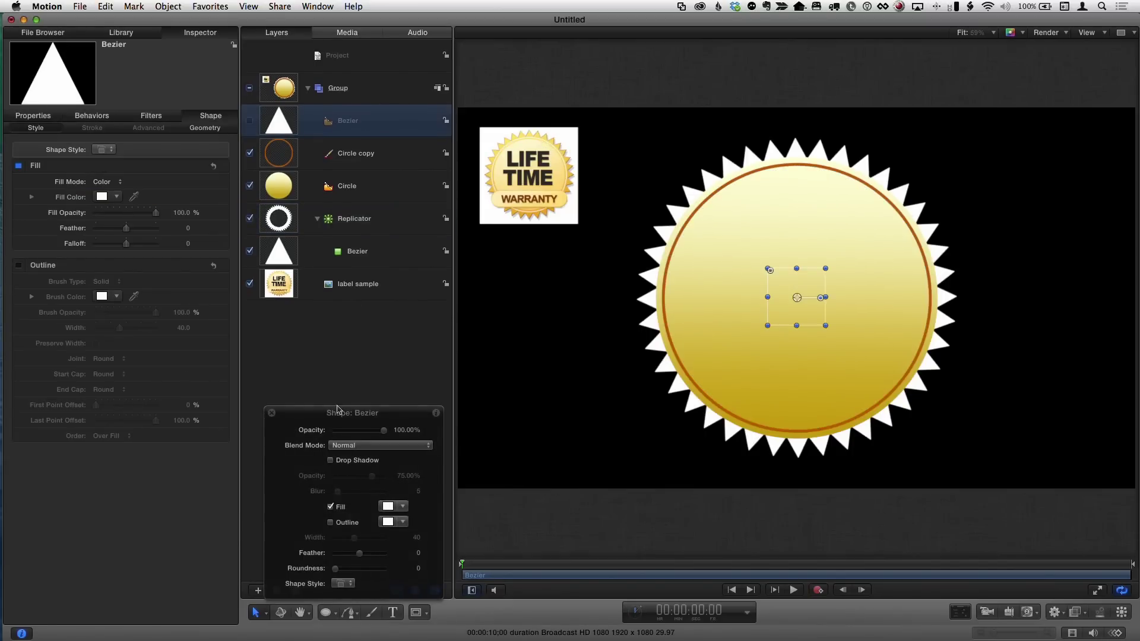
# - Give the triangle Bezier a pale yellow fill and save that yellow as a Colors window swatch
pyautogui.moveTo(324, 419); pyautogui.dragTo(311, 290)
pyautogui.click(390, 379)
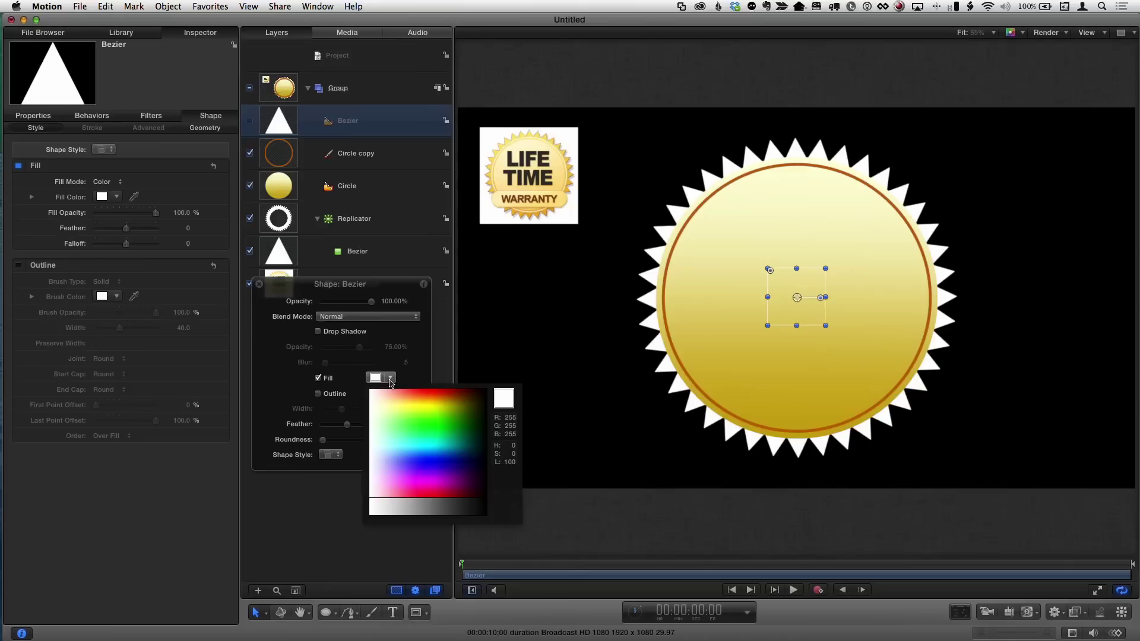
pyautogui.click(402, 399)
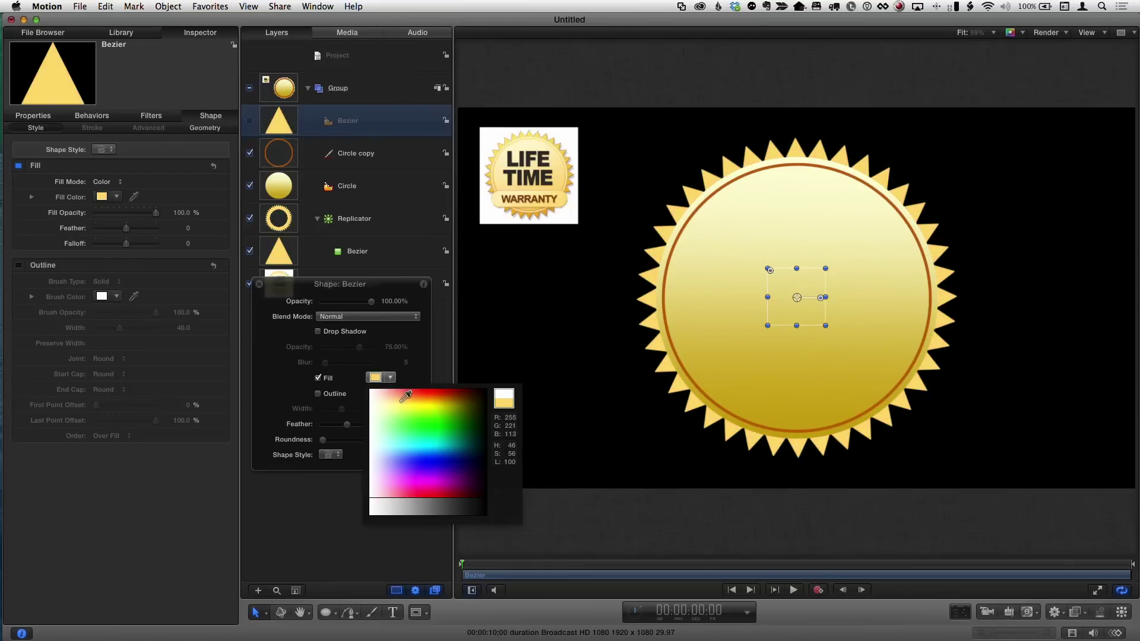
pyautogui.click(375, 377)
pyautogui.moveTo(201, 258); pyautogui.dragTo(248, 158)
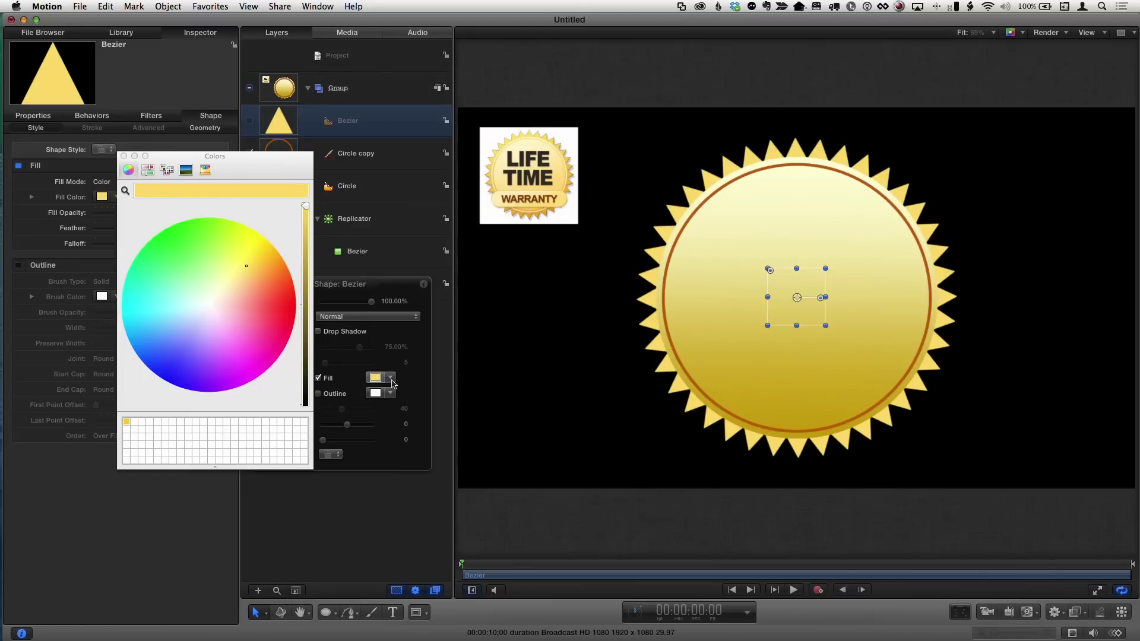
pyautogui.moveTo(244, 191); pyautogui.dragTo(144, 425)
pyautogui.moveTo(206, 469)
pyautogui.mouseDown()
pyautogui.moveTo(217, 377)
pyautogui.moveTo(200, 449)
pyautogui.mouseUp()
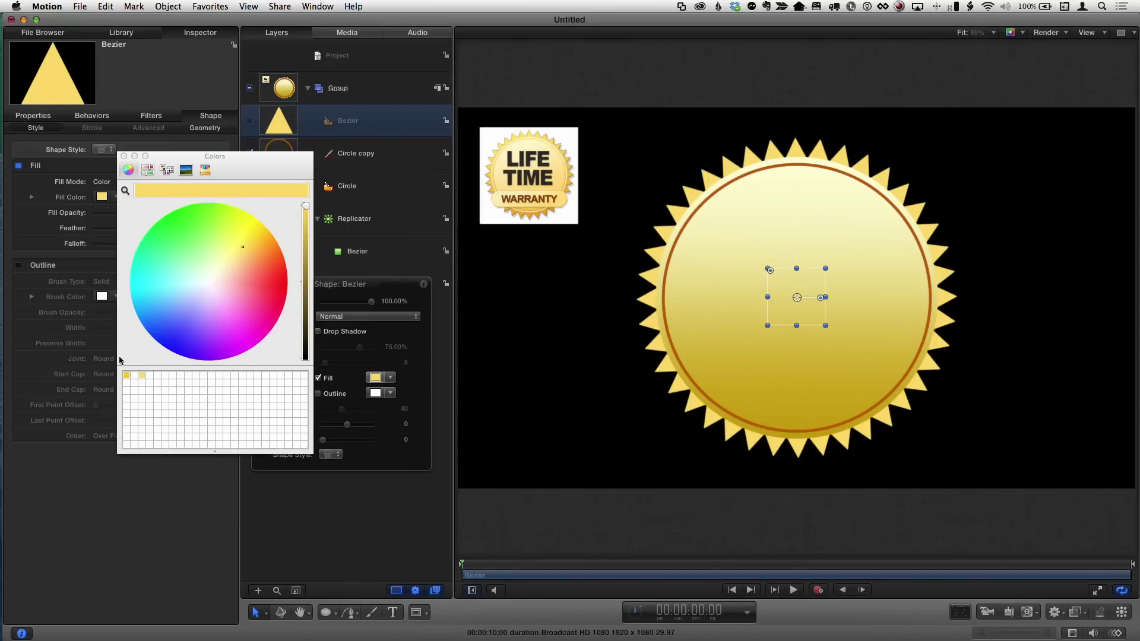
pyautogui.moveTo(132, 392); pyautogui.dragTo(126, 376)
pyautogui.click(124, 156)
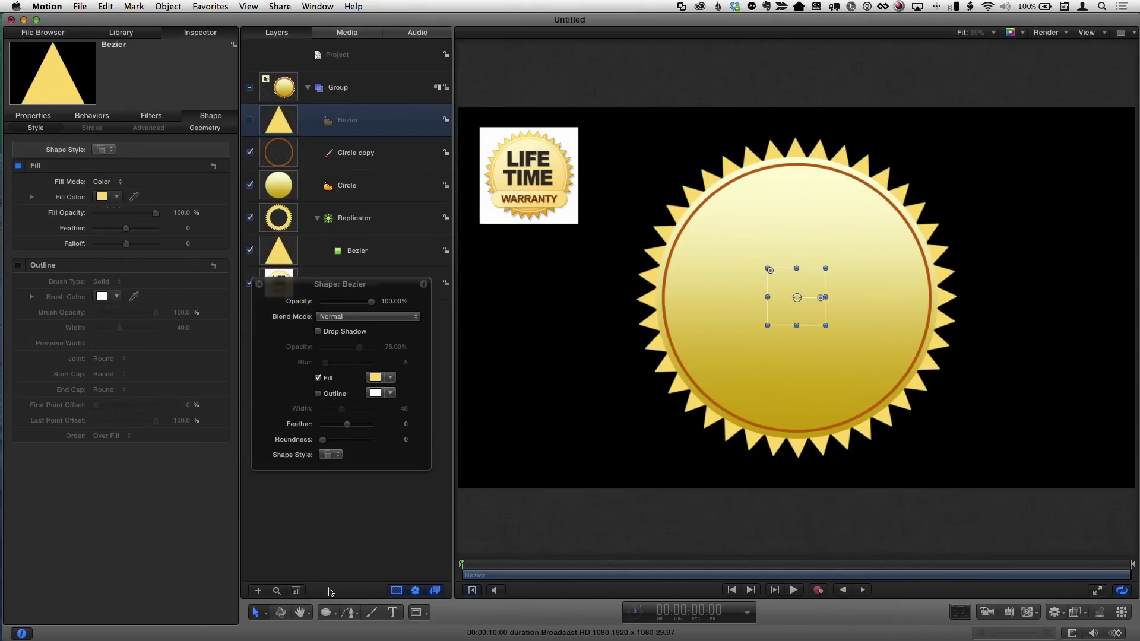
# - Draw a long rectangle across the lower badge, reset its Transform and set Position Y to -191
pyautogui.moveTo(325, 618); pyautogui.dragTo(346, 557)
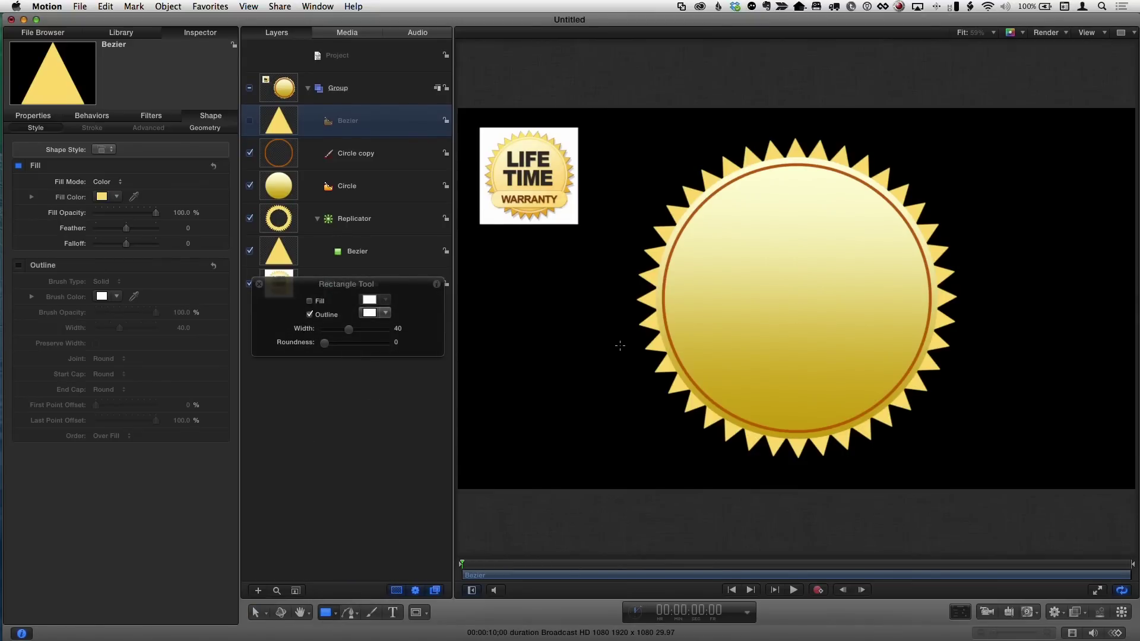
pyautogui.moveTo(621, 350); pyautogui.dragTo(987, 402)
pyautogui.press('s')
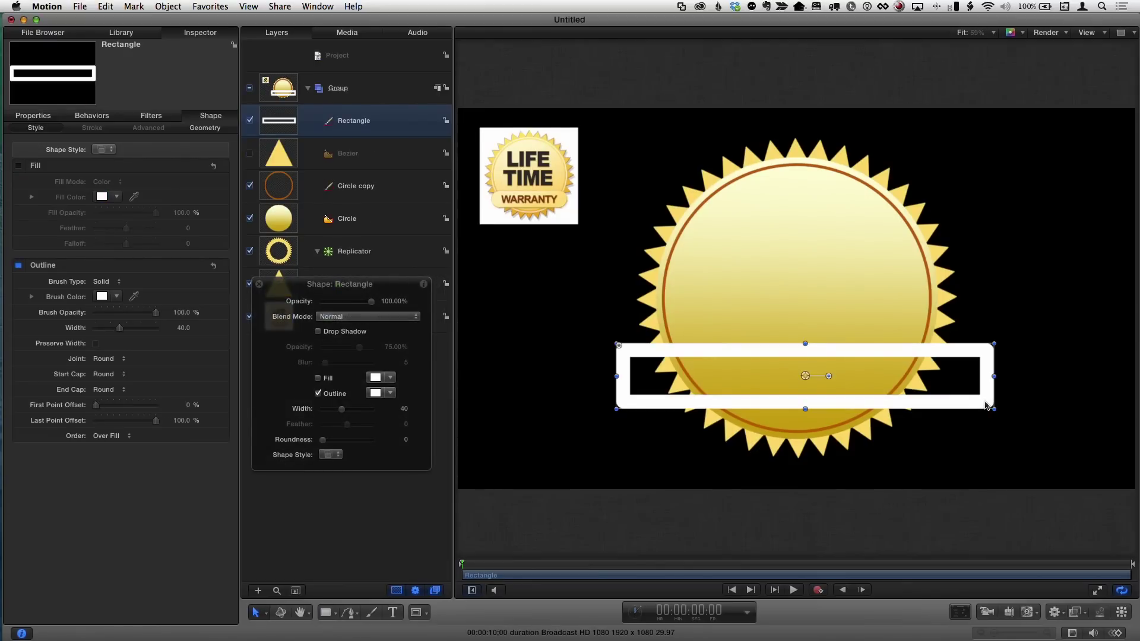
pyautogui.click(34, 118)
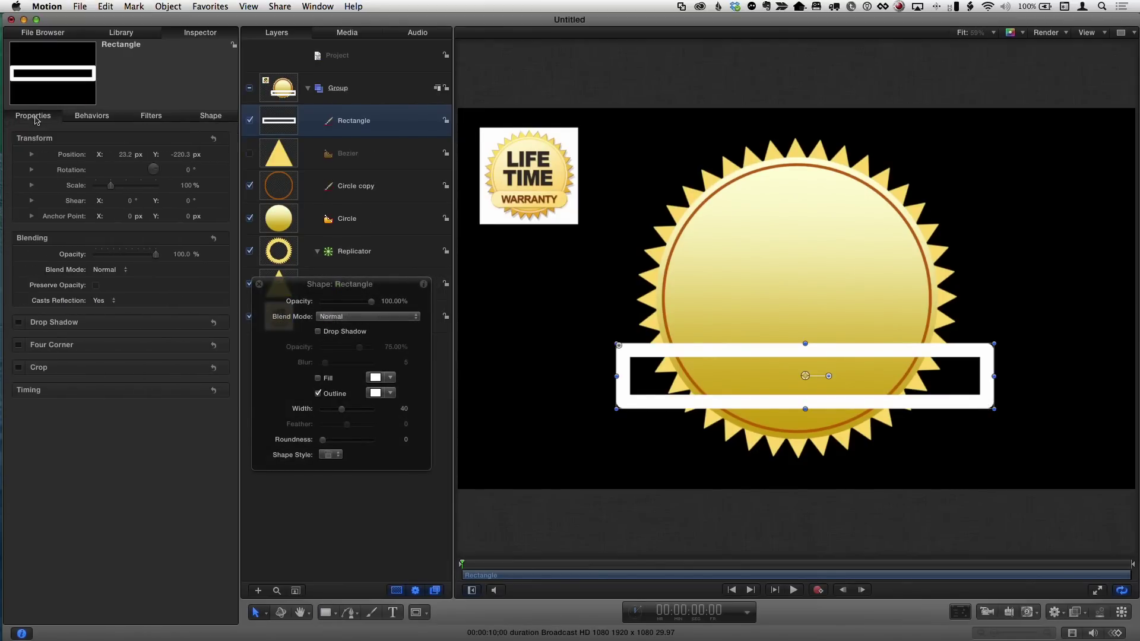
pyautogui.click(217, 140)
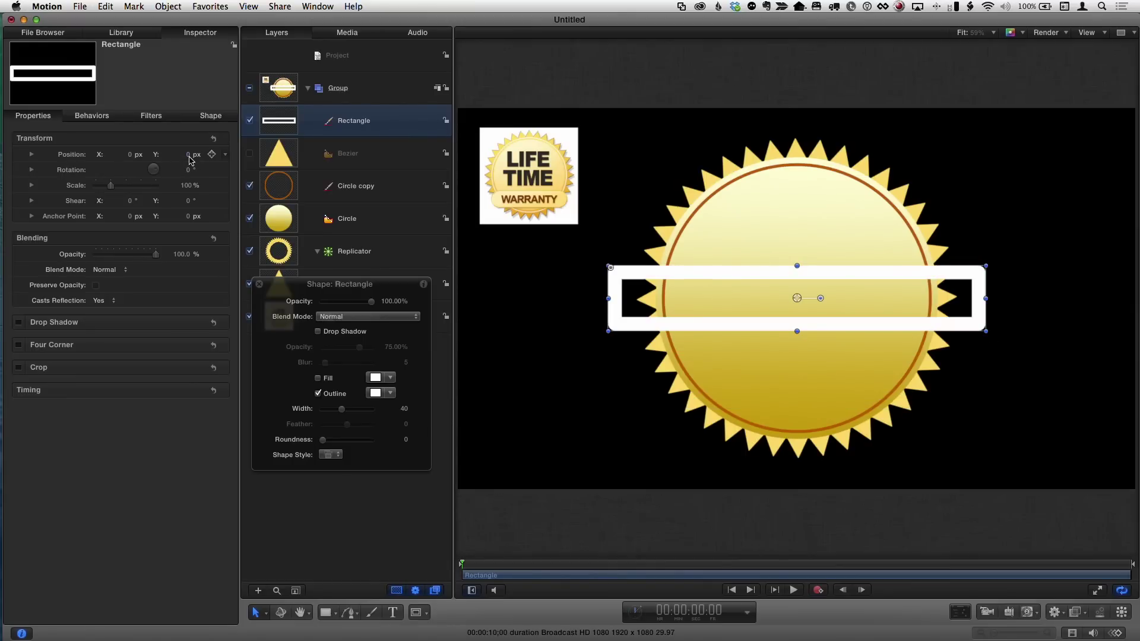
pyautogui.moveTo(187, 155); pyautogui.dragTo(180, 154)
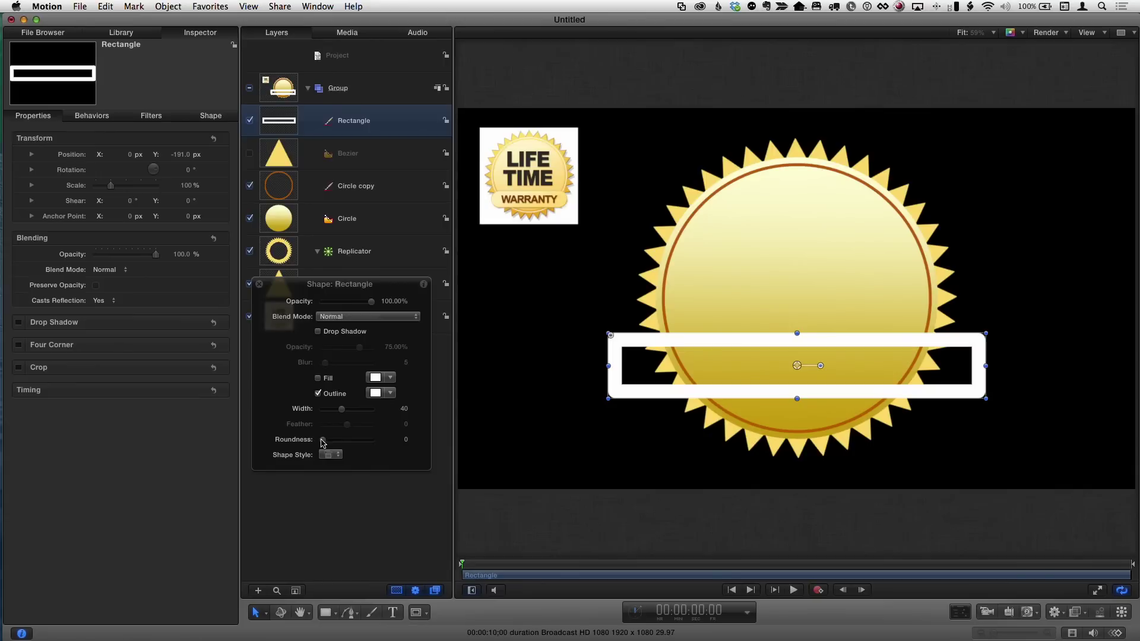
# - Round the rectangle into a pill with Roundness 33 and fill it with the saved yellow
pyautogui.moveTo(322, 442); pyautogui.dragTo(355, 442)
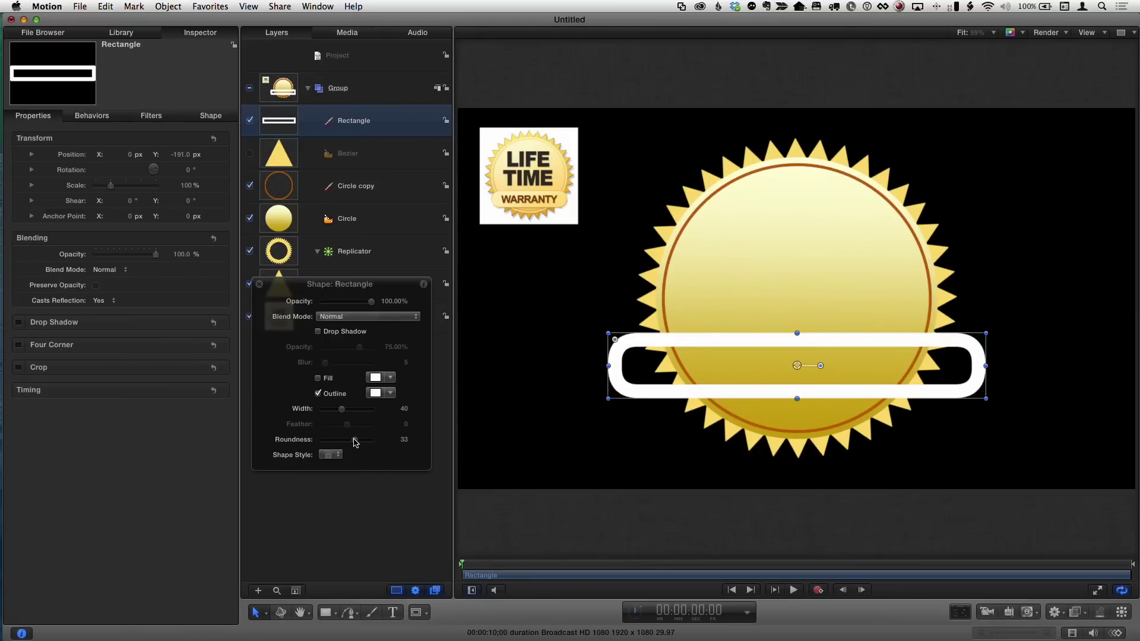
pyautogui.click(318, 378)
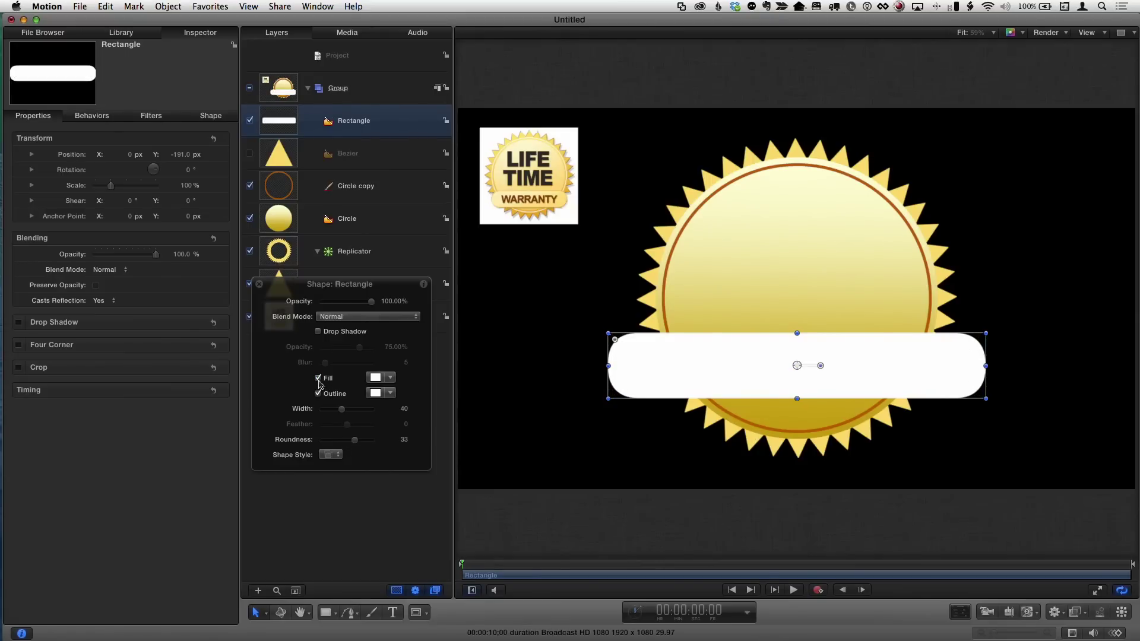
pyautogui.click(376, 379)
pyautogui.click(142, 375)
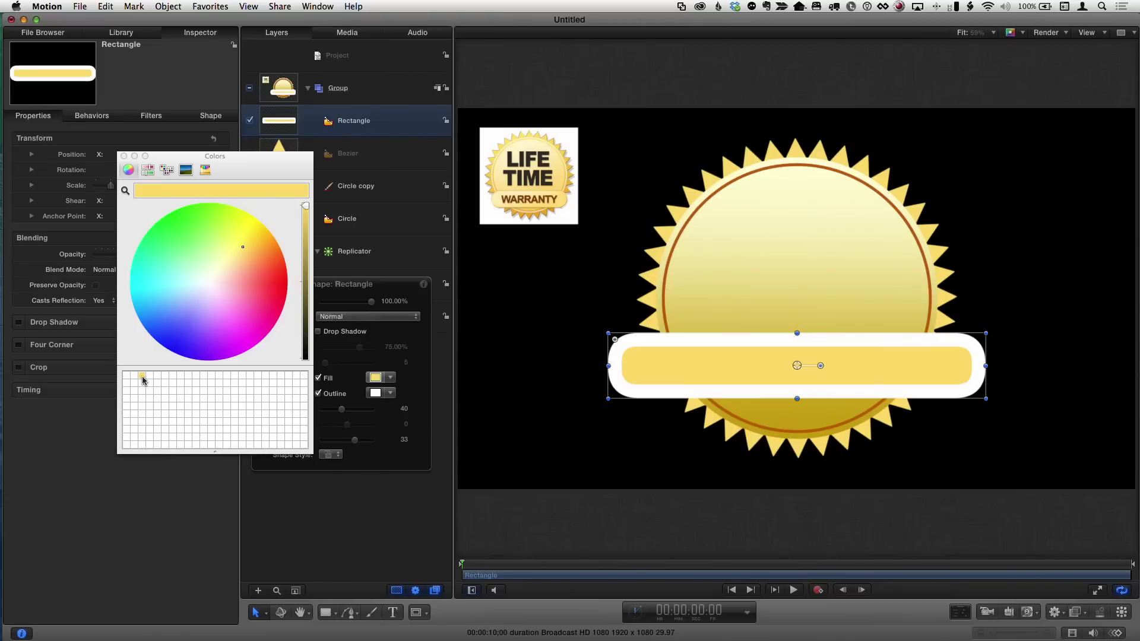
pyautogui.click(124, 156)
# - Give the pill a thinner outline of width 10 in dark gold
pyautogui.moveTo(341, 409); pyautogui.dragTo(325, 410)
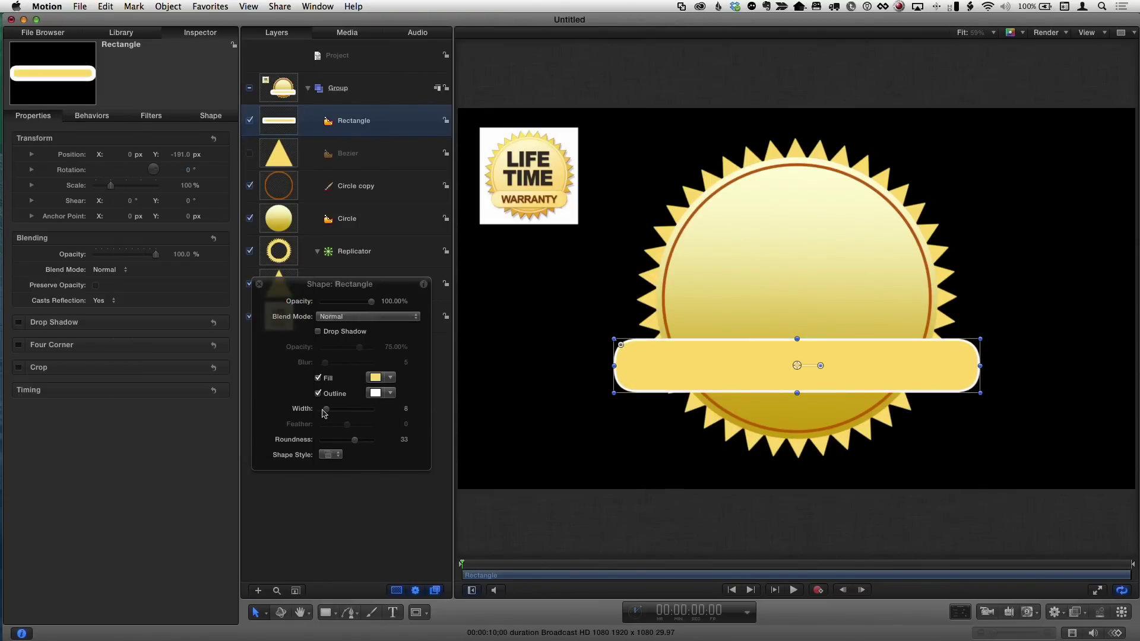
pyautogui.click(388, 394)
pyautogui.moveTo(426, 408); pyautogui.dragTo(457, 420)
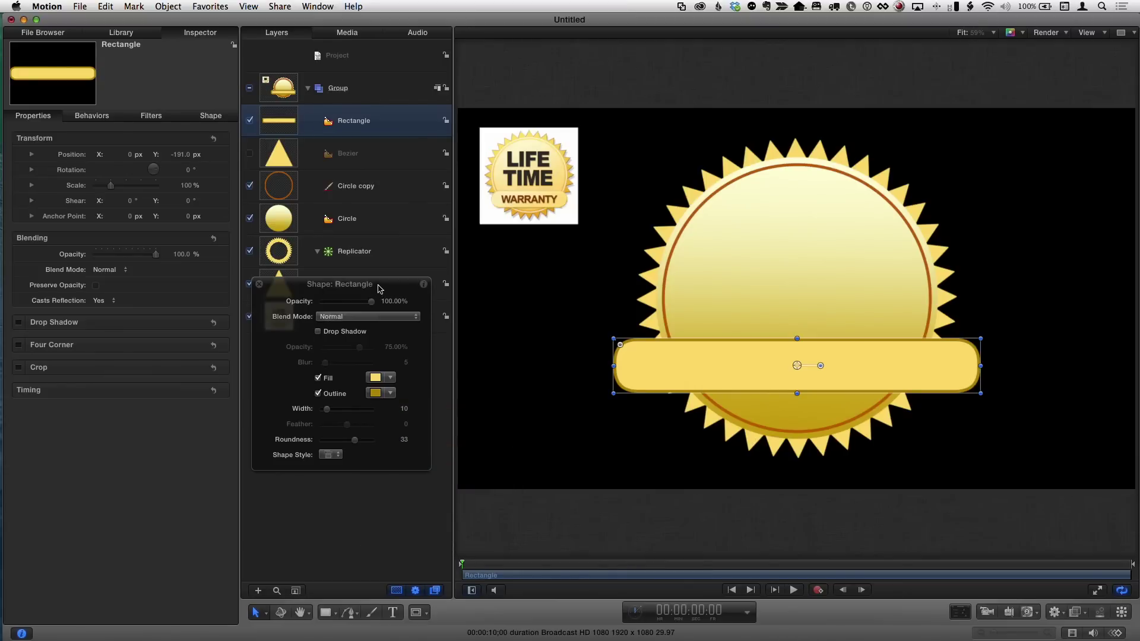
pyautogui.moveTo(380, 289); pyautogui.dragTo(371, 318)
# - Save the Circle copy ring's orange outline colour as a swatch
pyautogui.click(369, 189)
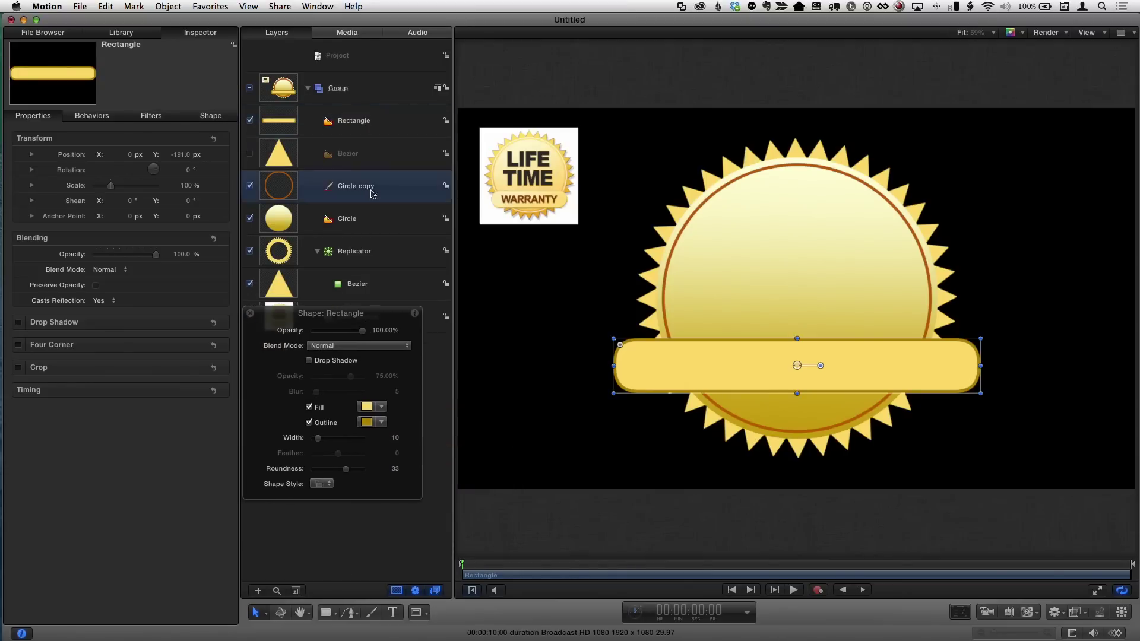
pyautogui.click(366, 421)
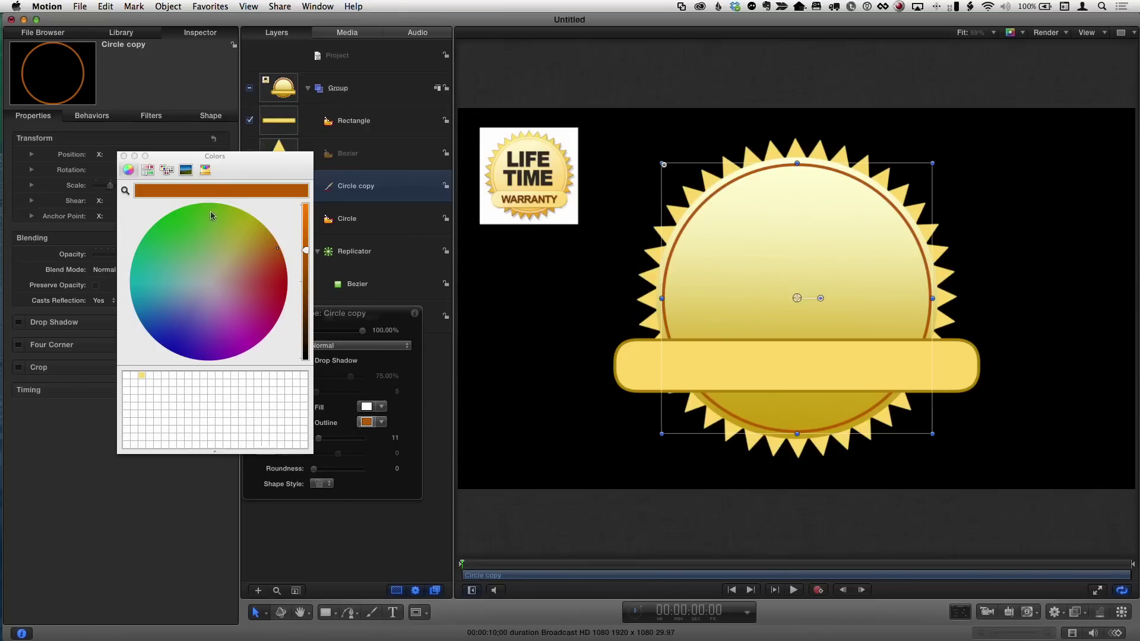
pyautogui.moveTo(216, 191); pyautogui.dragTo(149, 375)
pyautogui.moveTo(381, 324); pyautogui.dragTo(523, 335)
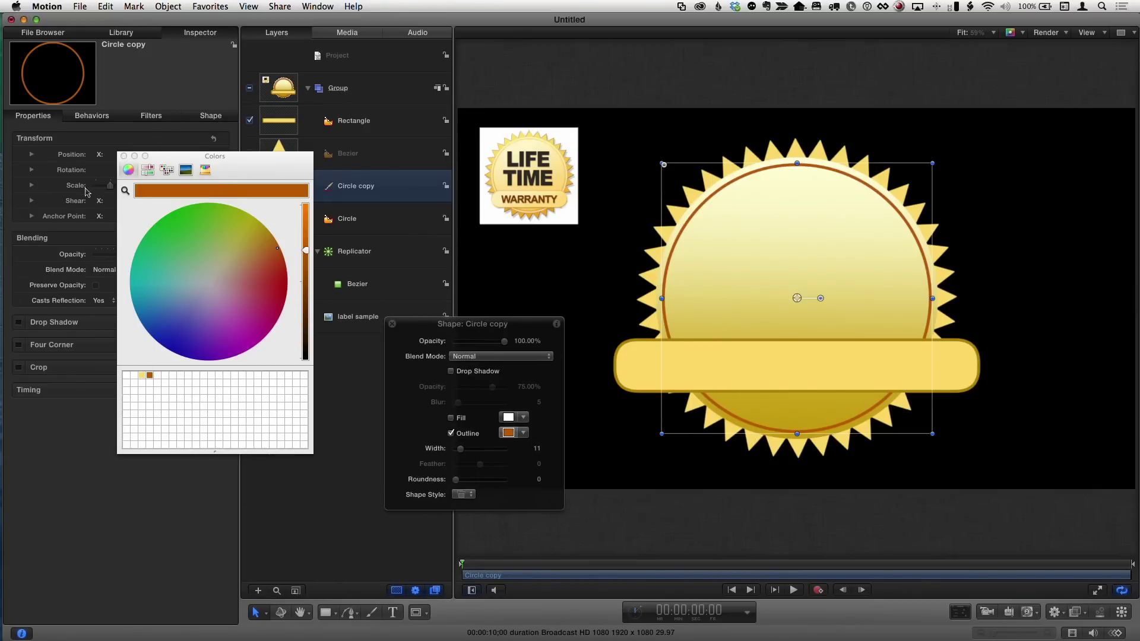
# - Change the banner rectangle's outline colour to brown
pyautogui.click(358, 320)
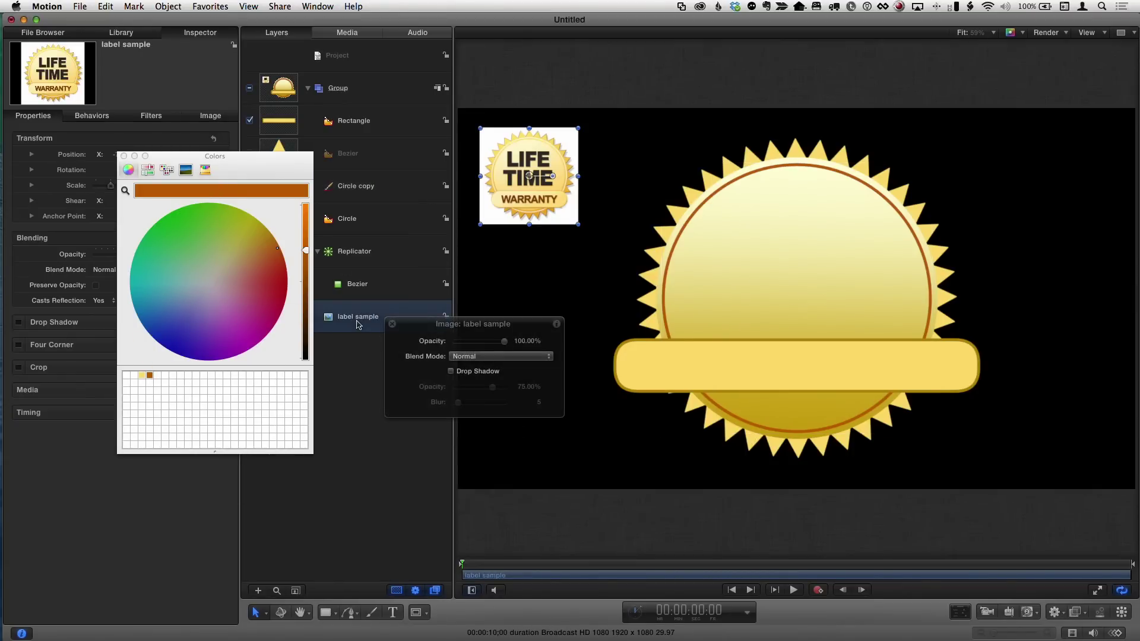
pyautogui.click(362, 122)
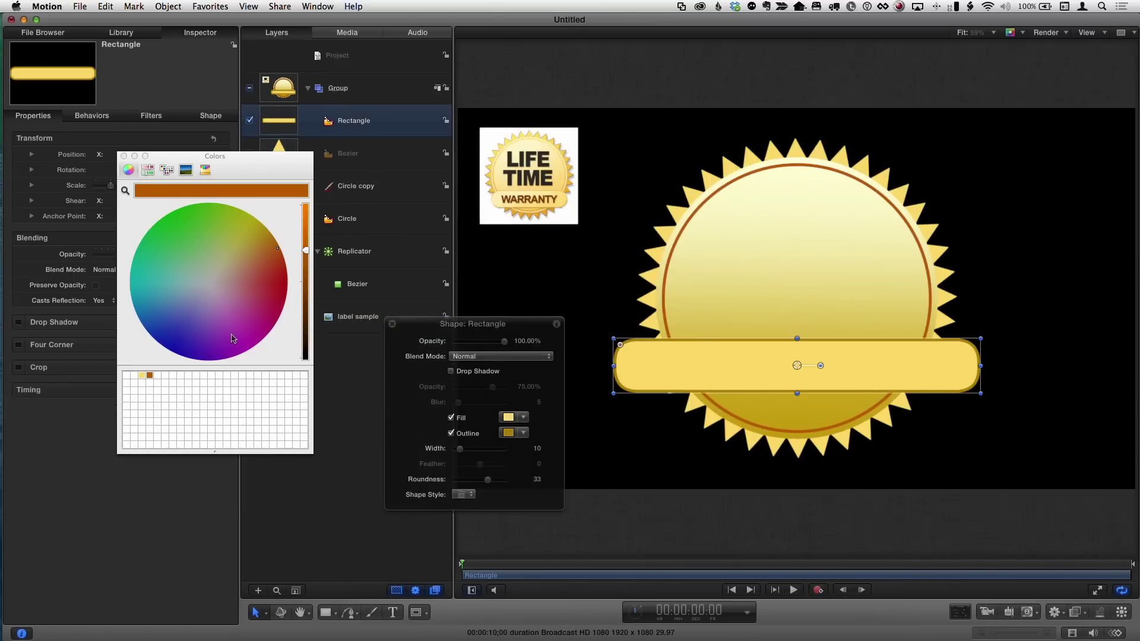
pyautogui.click(507, 434)
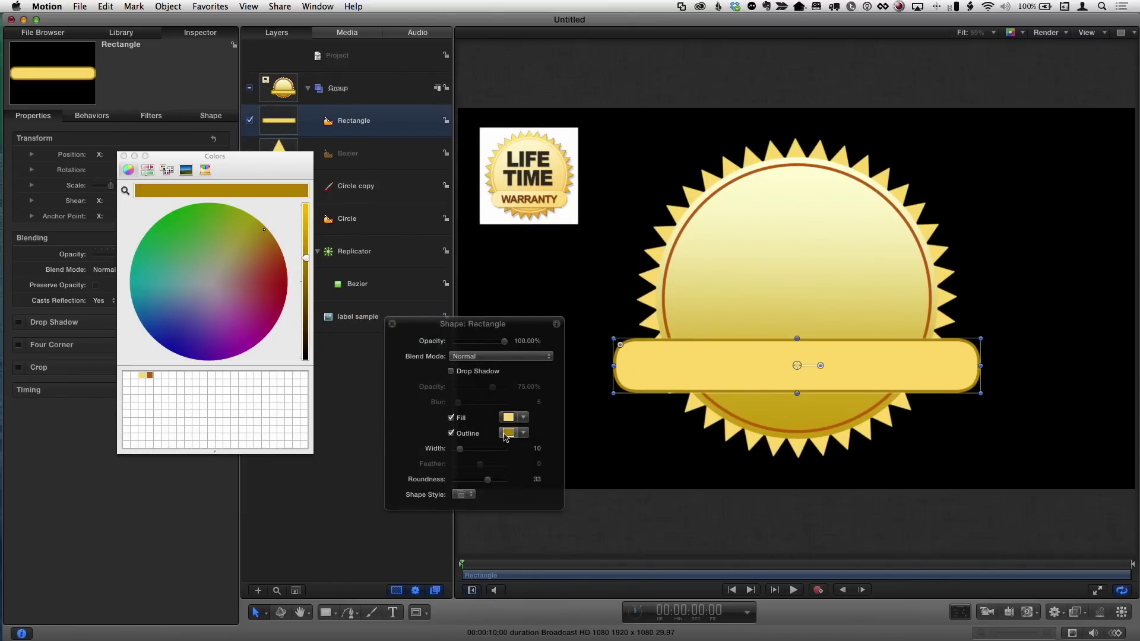
pyautogui.click(150, 376)
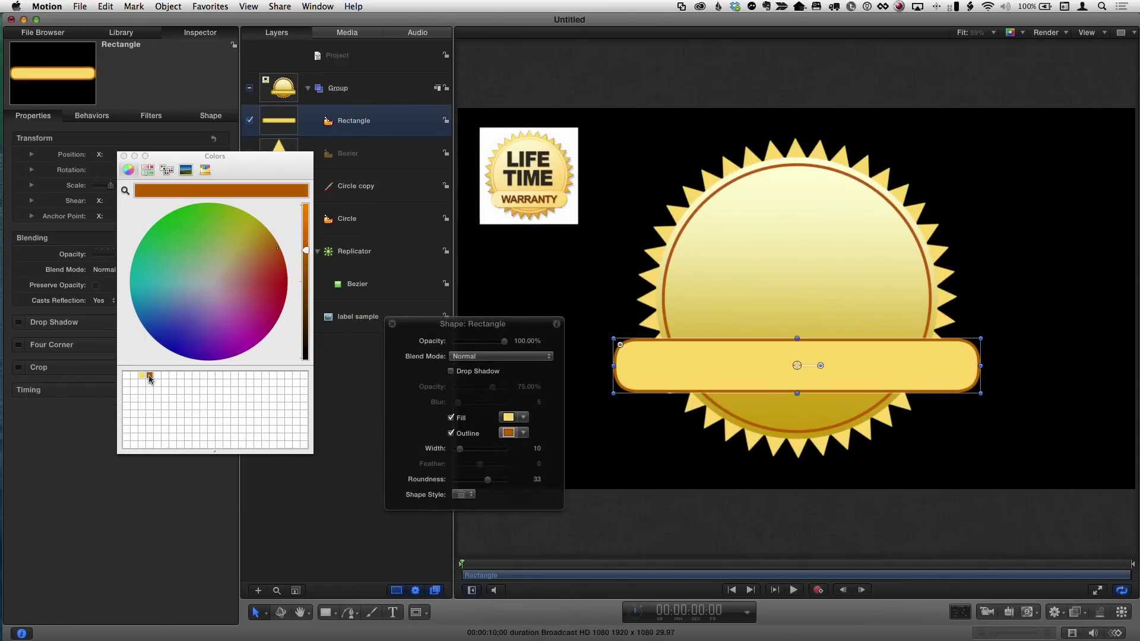
pyautogui.click(123, 155)
pyautogui.moveTo(413, 363); pyautogui.dragTo(197, 419)
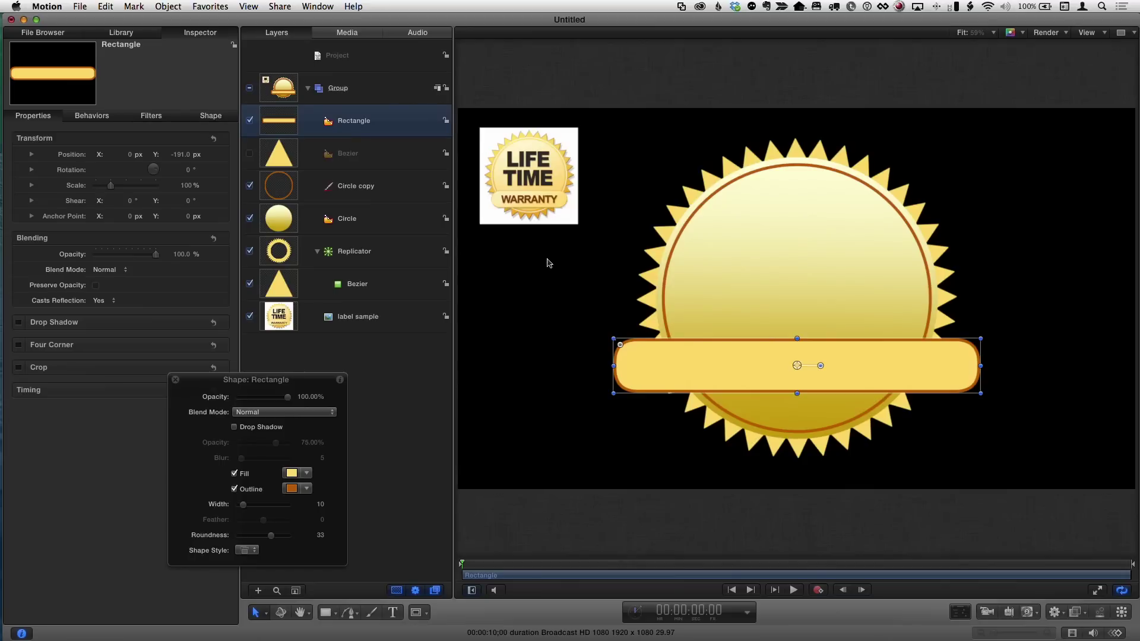
pyautogui.moveTo(326, 397); pyautogui.dragTo(256, 314)
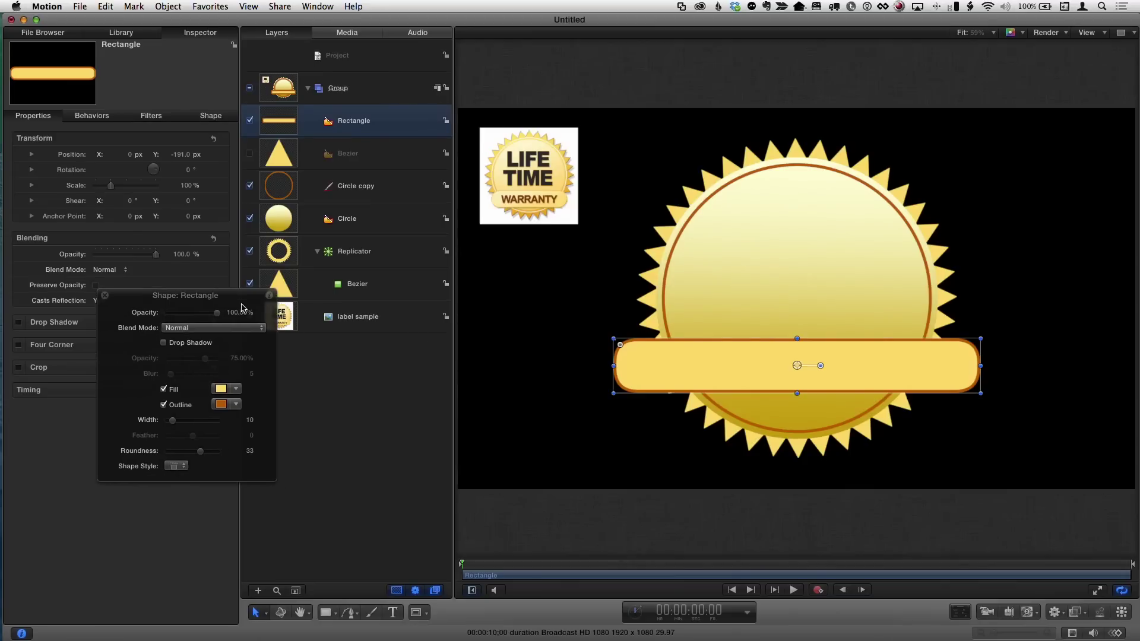
# - Add a two-line text layer reading 'LIFE TIME' on the upper badge
pyautogui.click(393, 615)
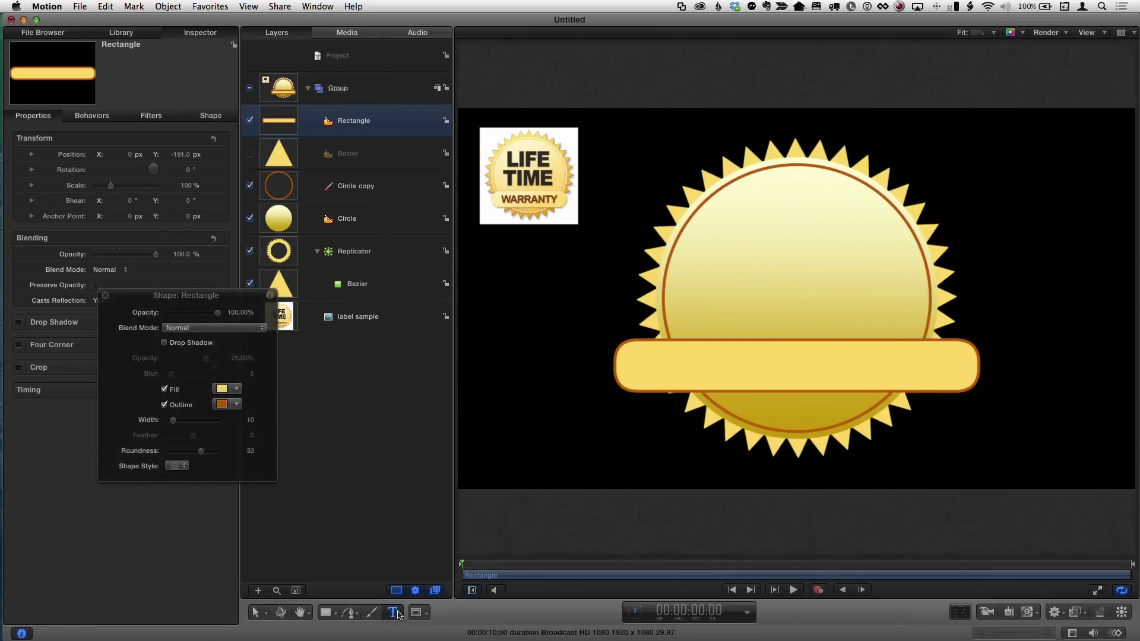
pyautogui.click(721, 235)
pyautogui.write('LIF')
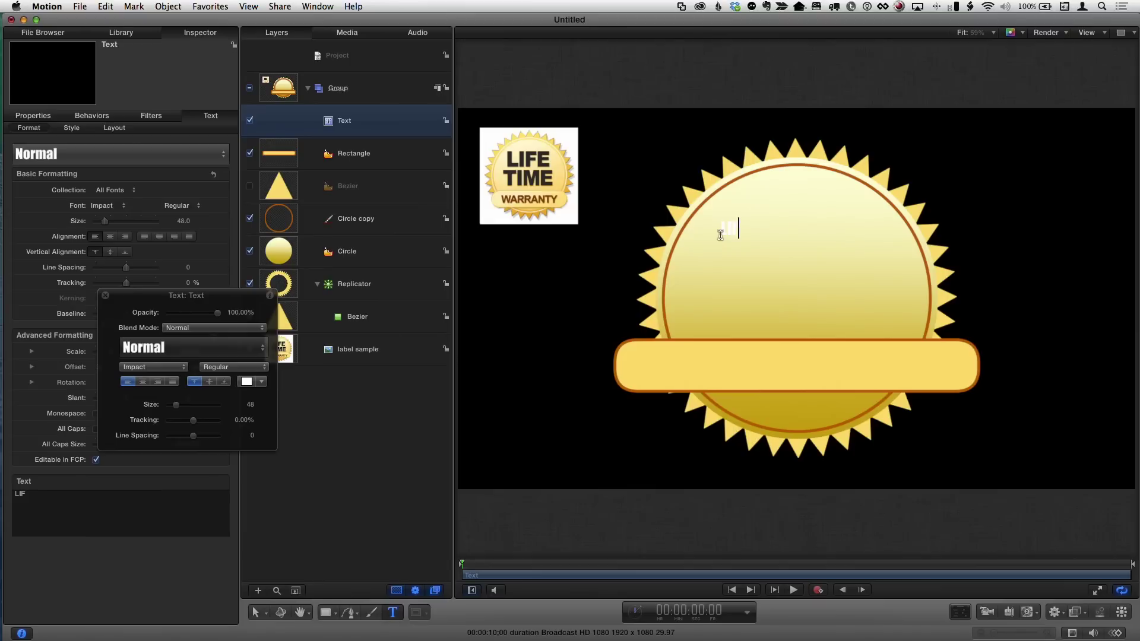
pyautogui.write('E TIME')
pyautogui.press('Escape')
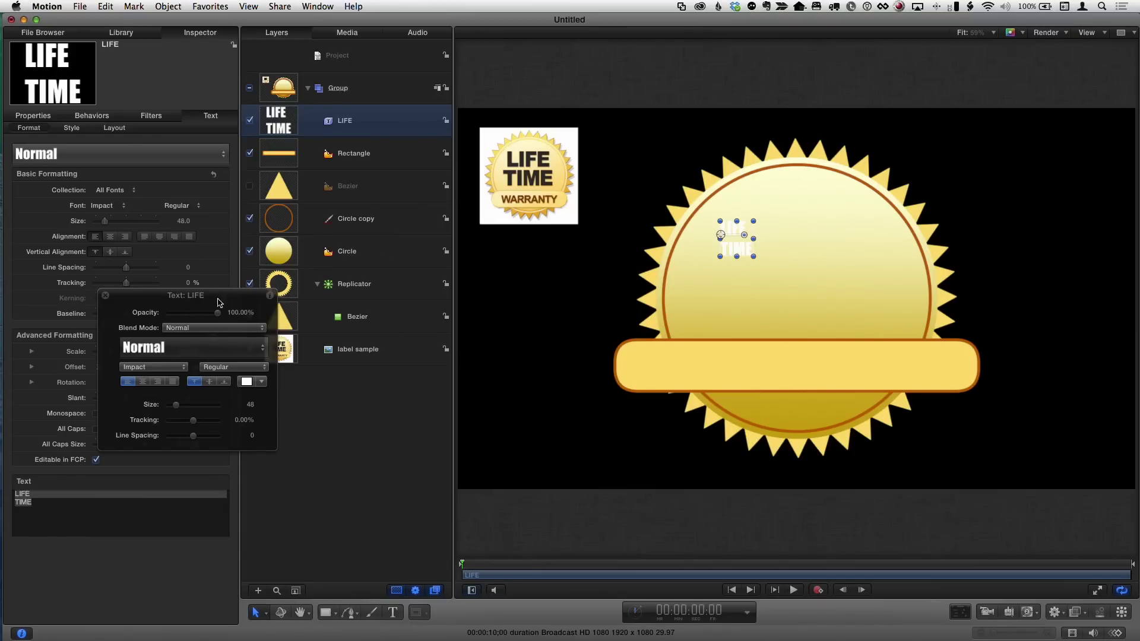
pyautogui.moveTo(252, 294); pyautogui.dragTo(480, 257)
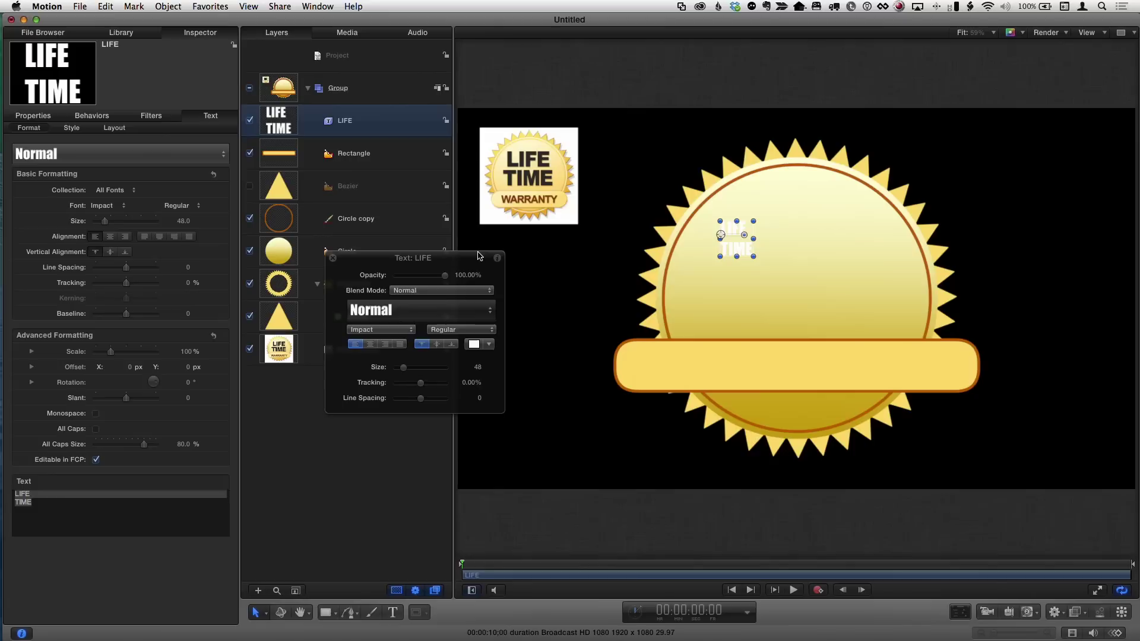
# - Centre-align LIFE TIME, reset it to the canvas centre, and set size 177 in Impact
pyautogui.click(371, 344)
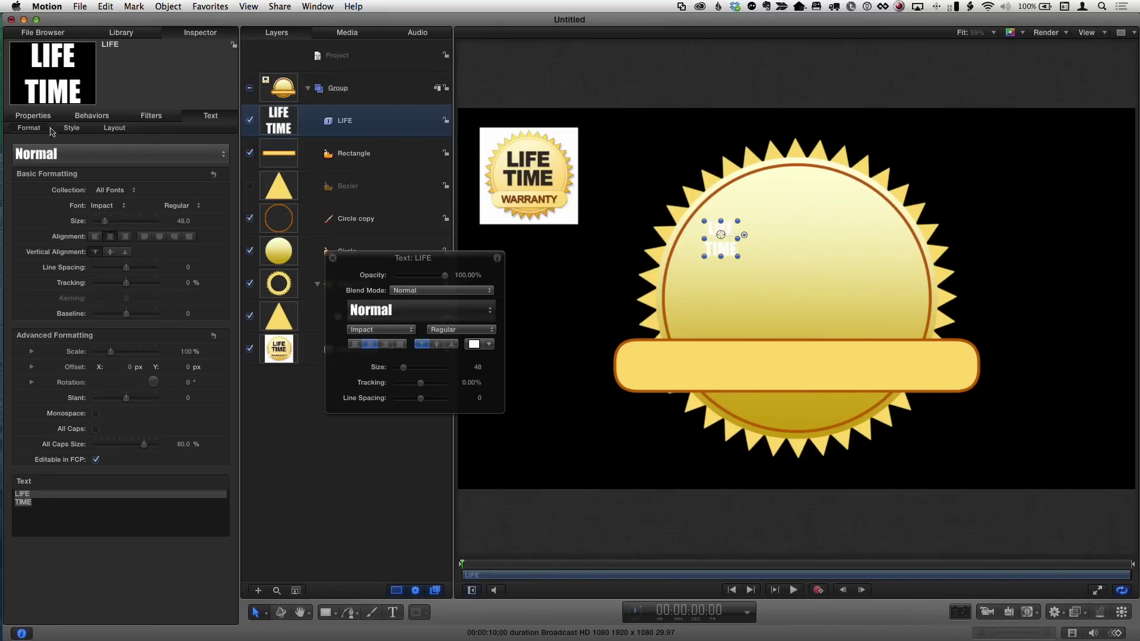
pyautogui.click(36, 115)
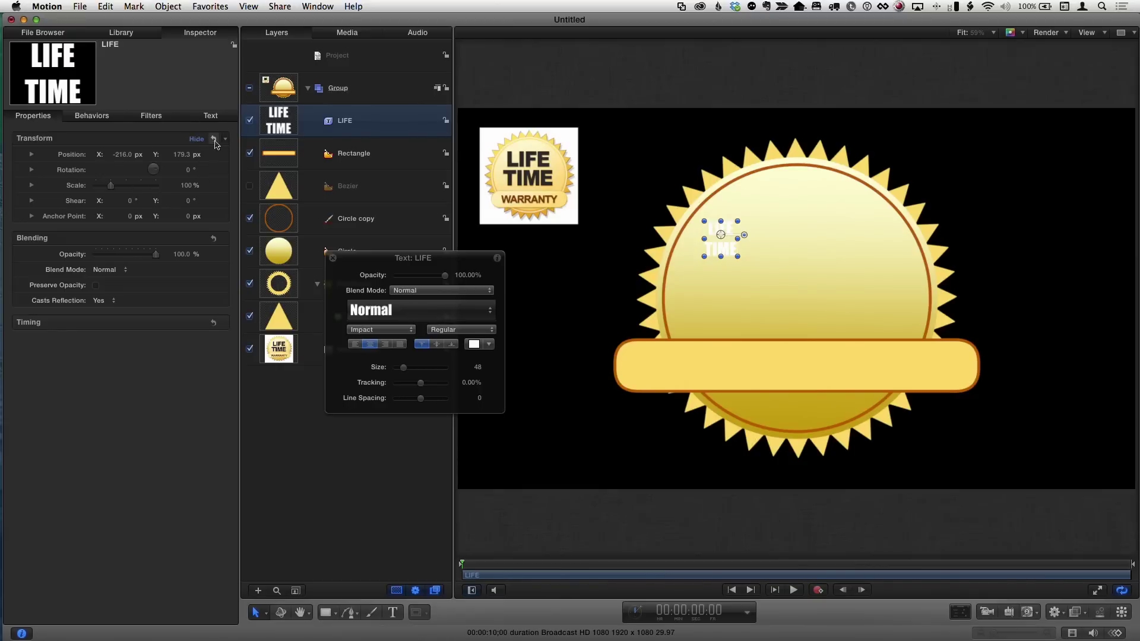
pyautogui.click(213, 139)
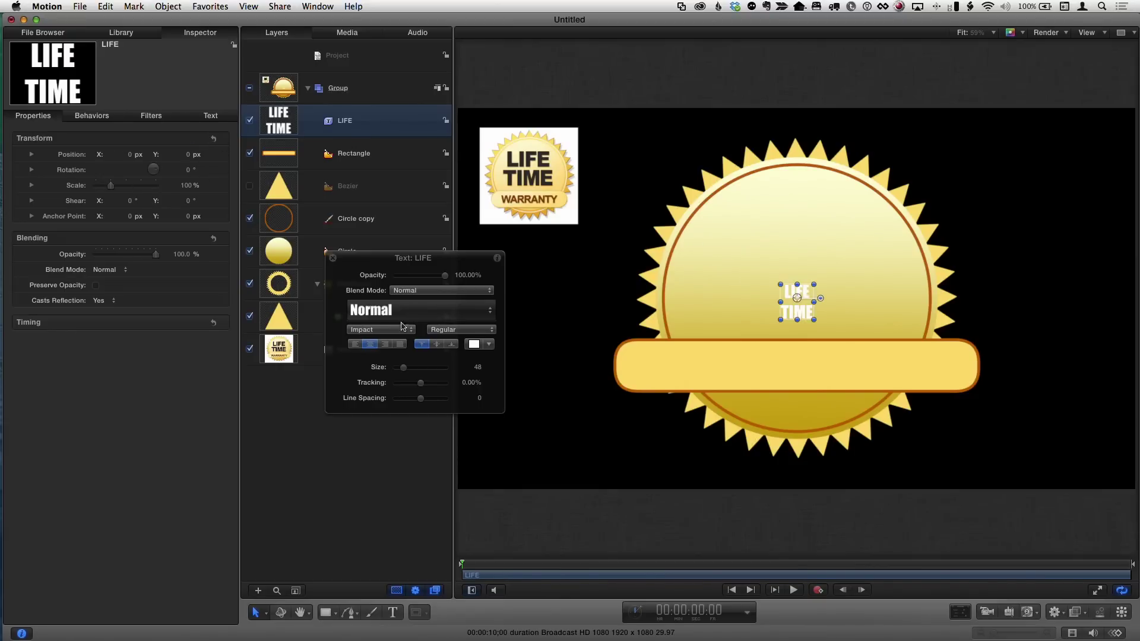
pyautogui.moveTo(404, 368); pyautogui.dragTo(428, 371)
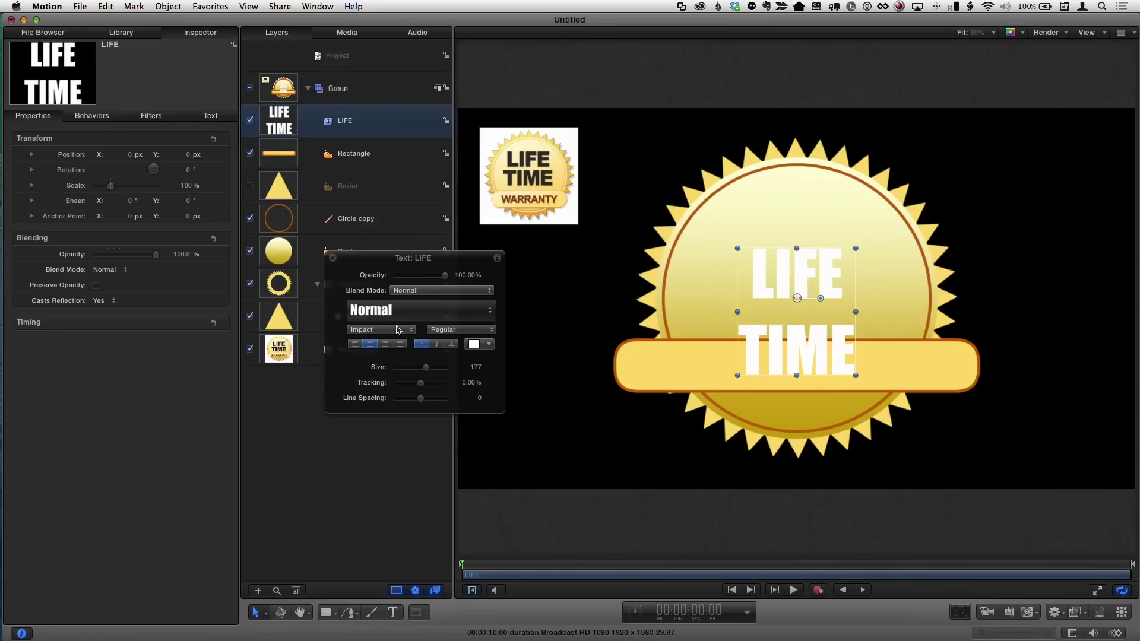
pyautogui.click(399, 331)
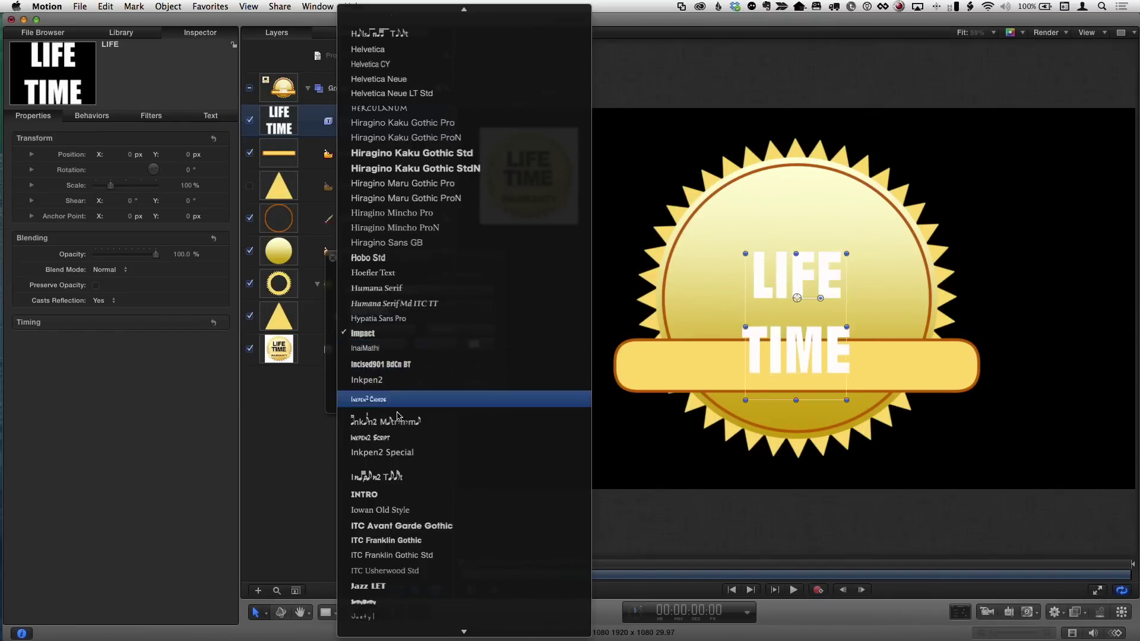
pyautogui.click(394, 333)
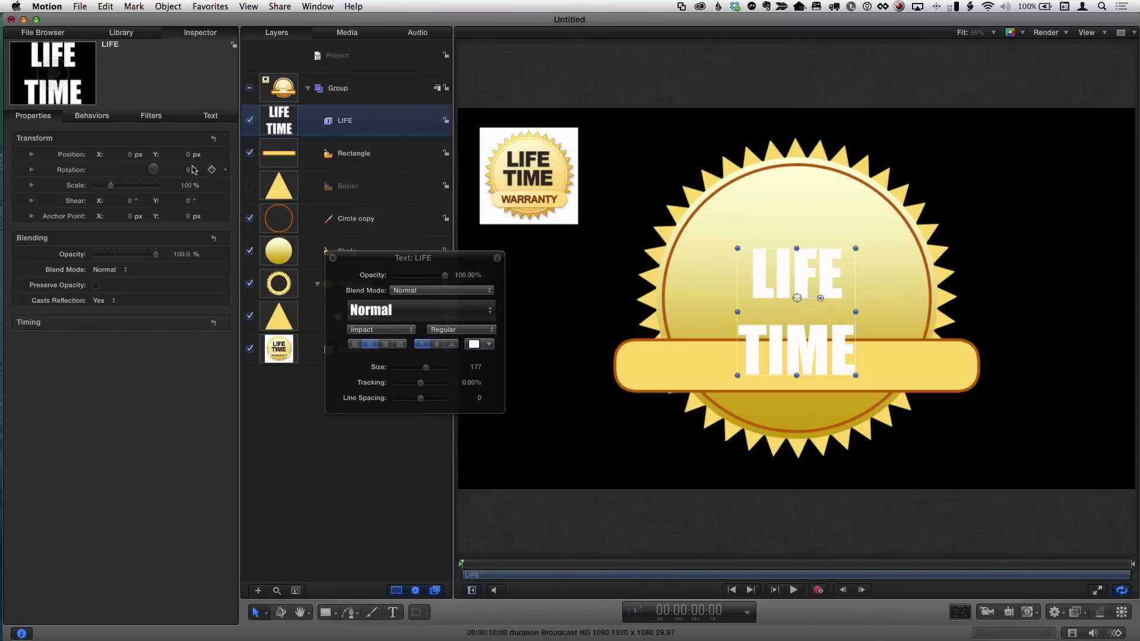
# - Raise LIFE TIME, set line spacing -47, enlarge it to 196, and colour it dark brown
pyautogui.moveTo(187, 157); pyautogui.dragTo(186, 172)
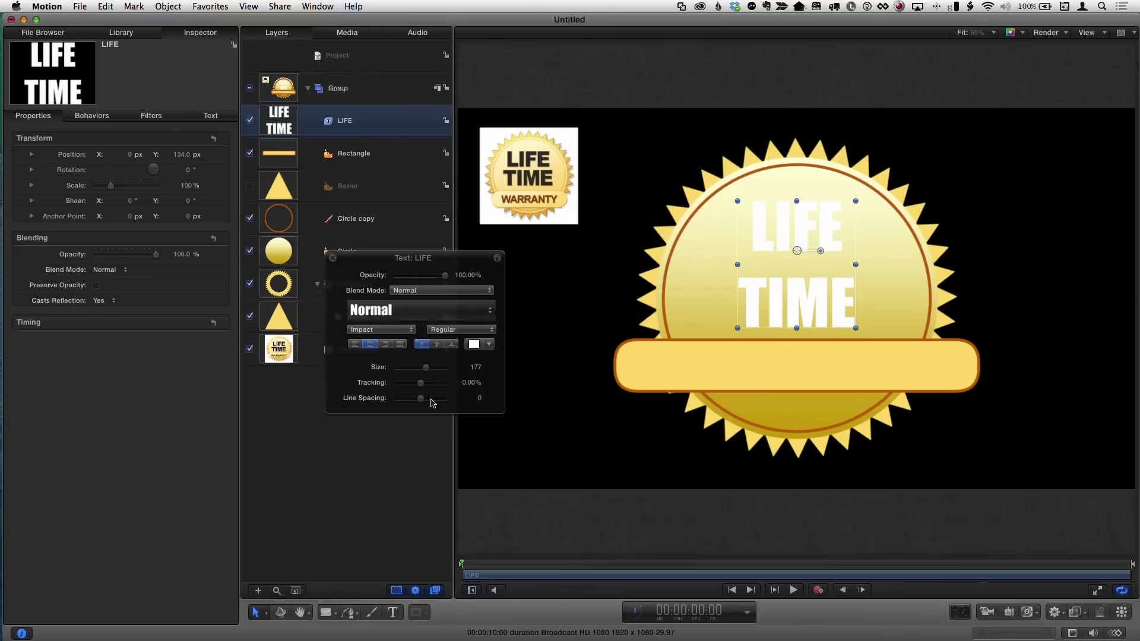
pyautogui.moveTo(421, 398); pyautogui.dragTo(409, 402)
pyautogui.moveTo(183, 157); pyautogui.dragTo(182, 155)
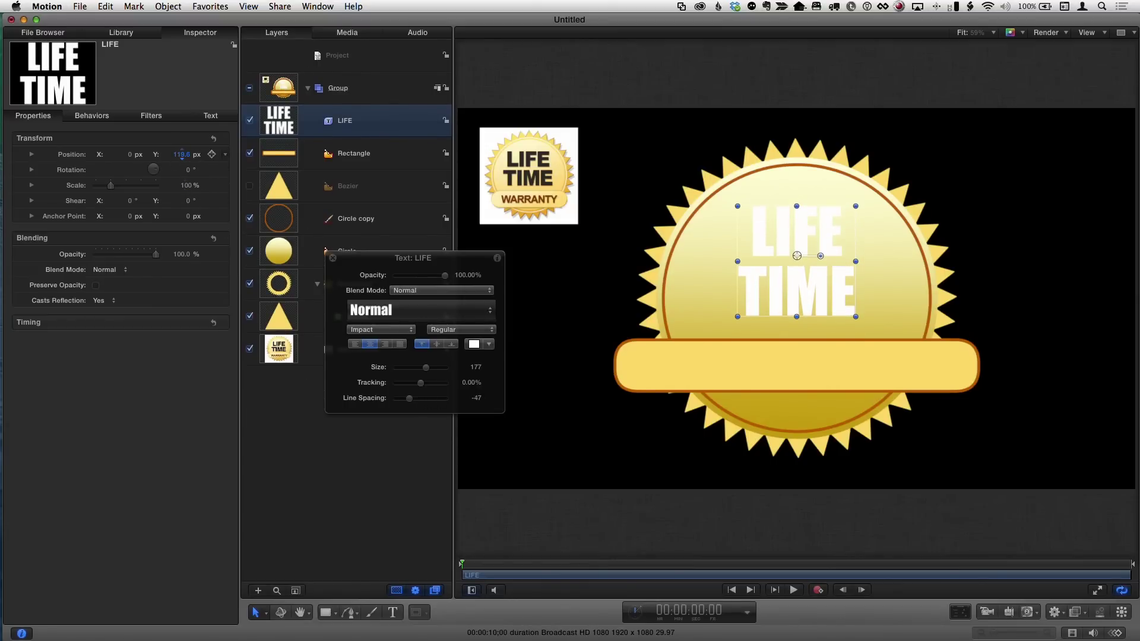
pyautogui.moveTo(426, 368); pyautogui.dragTo(429, 372)
pyautogui.click(489, 345)
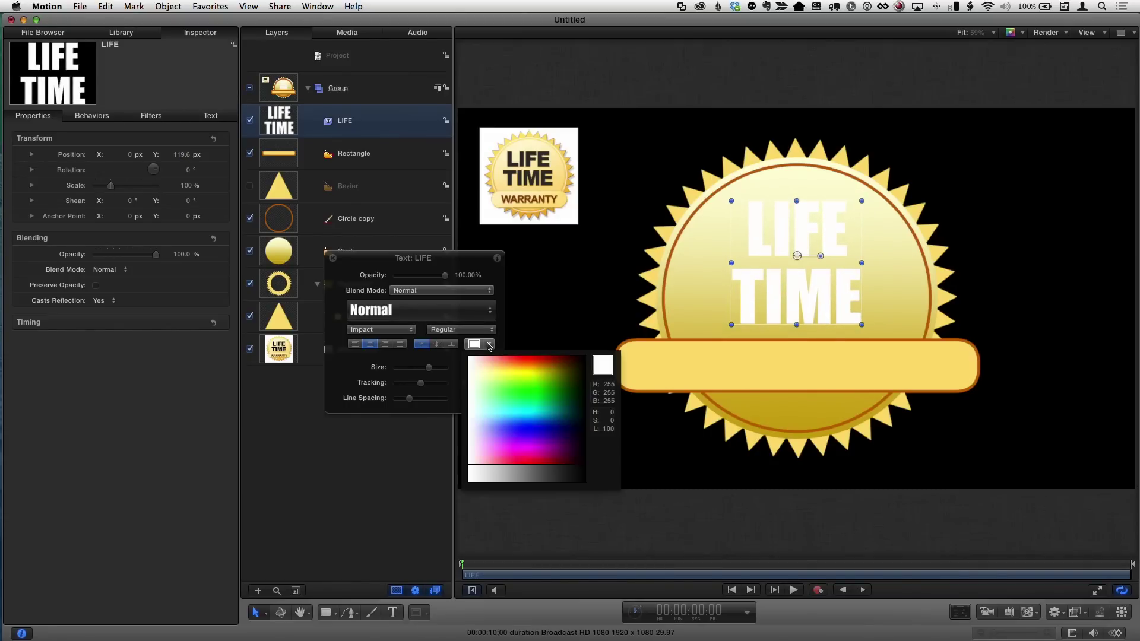
pyautogui.moveTo(558, 368); pyautogui.dragTo(571, 361)
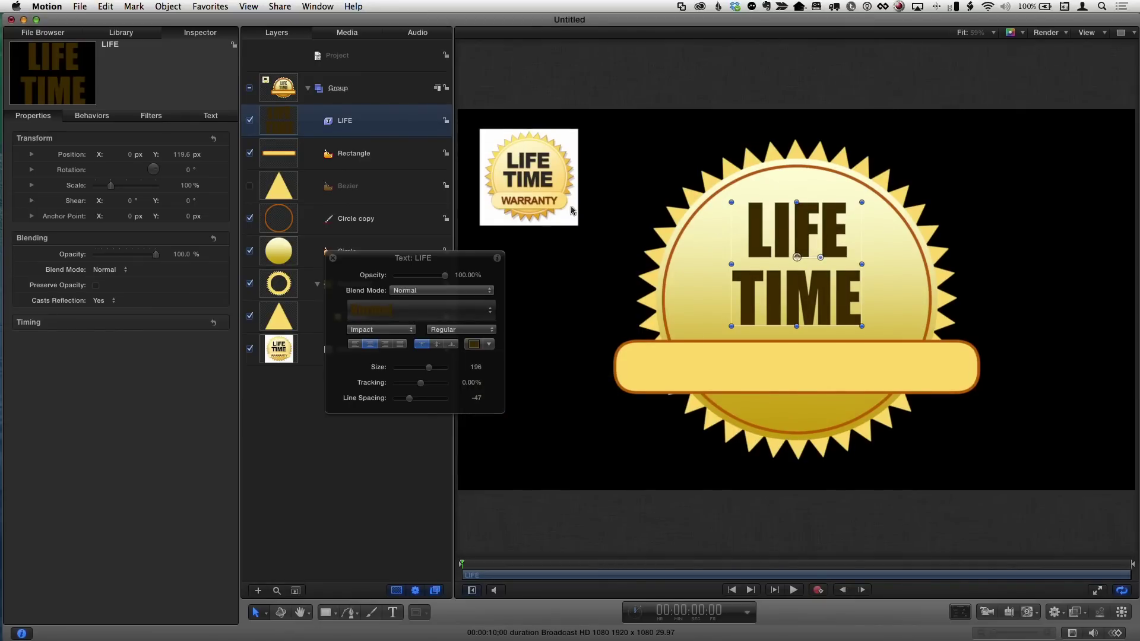
pyautogui.moveTo(455, 258); pyautogui.dragTo(379, 310)
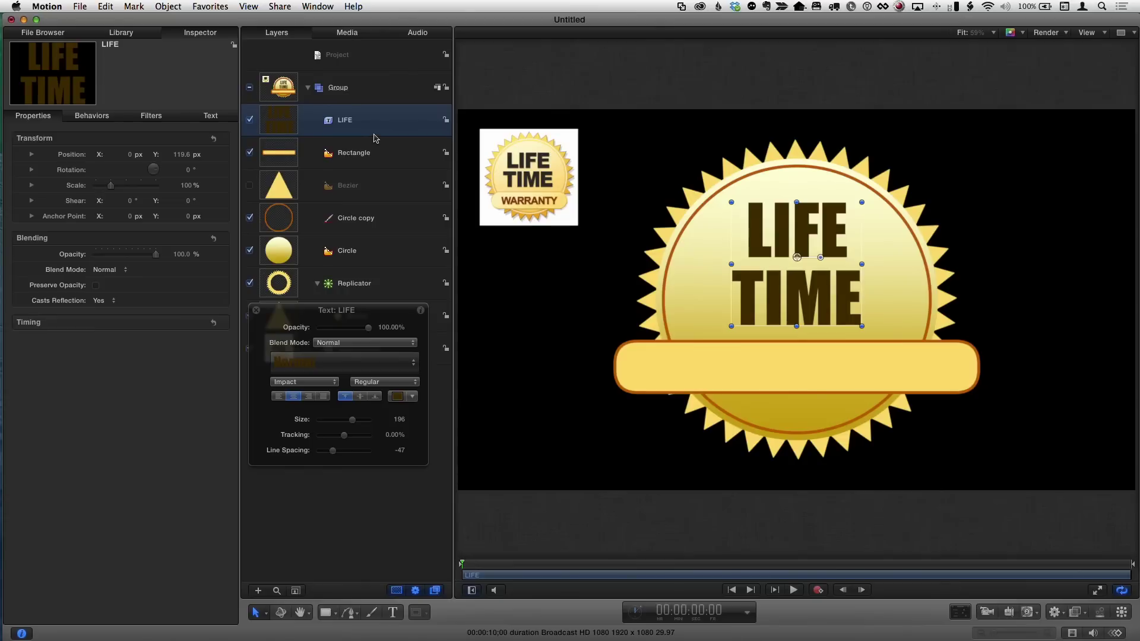
# - Duplicate the LIFE TIME text layer and change its words to 'WARRANTY'
pyautogui.press('super+c')
pyautogui.press('super+v')
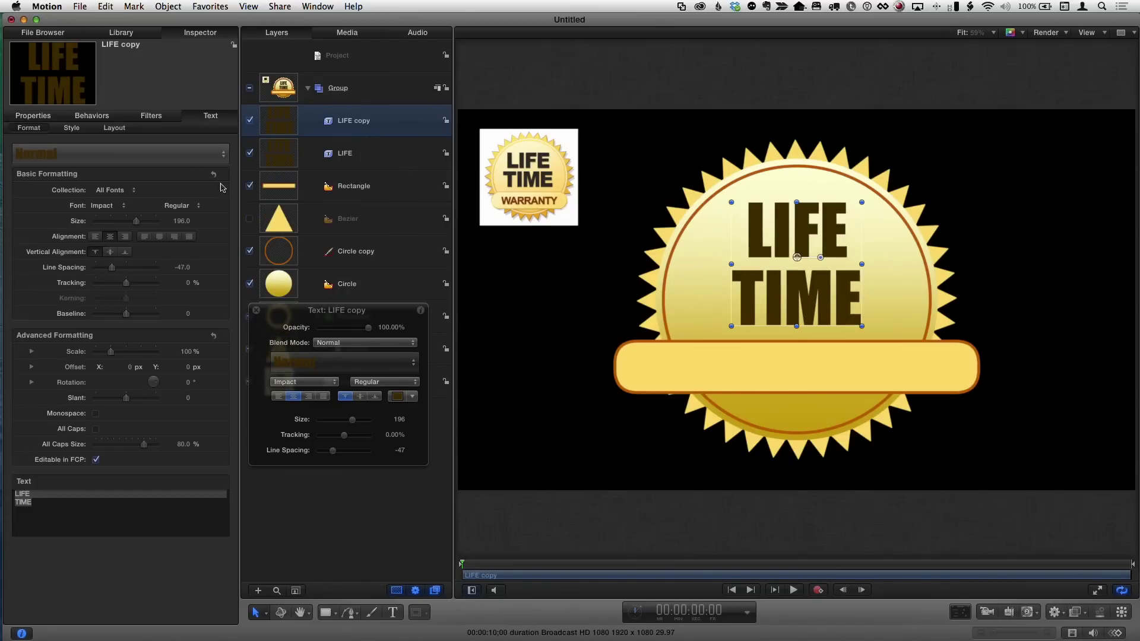
pyautogui.moveTo(805, 292); pyautogui.dragTo(806, 390)
pyautogui.doubleClick(806, 390)
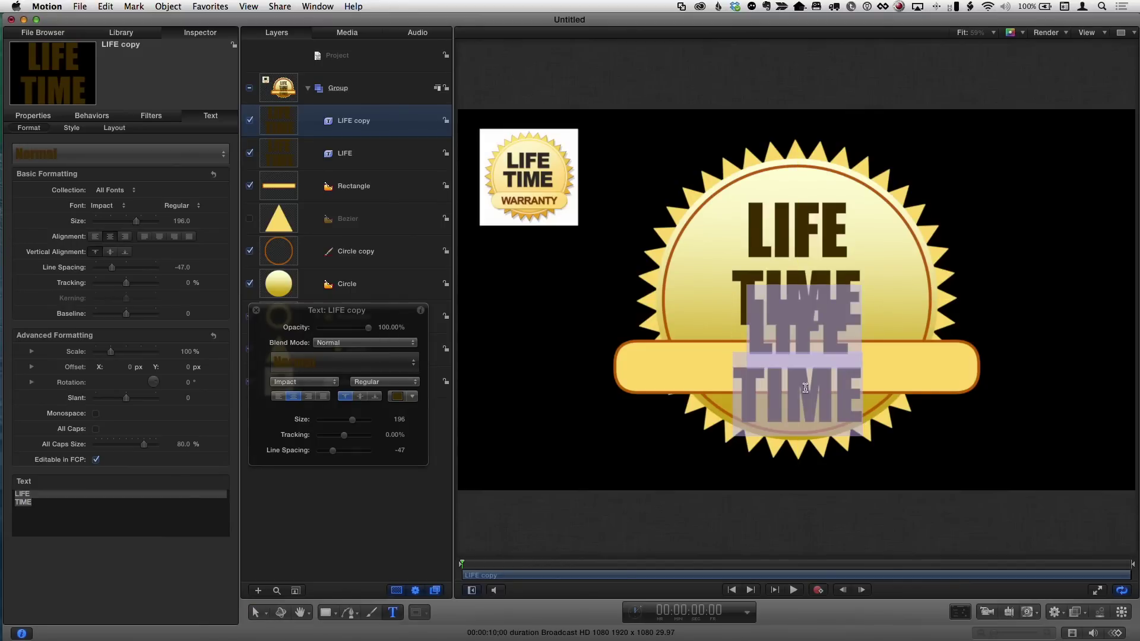
pyautogui.write('WARRANTY')
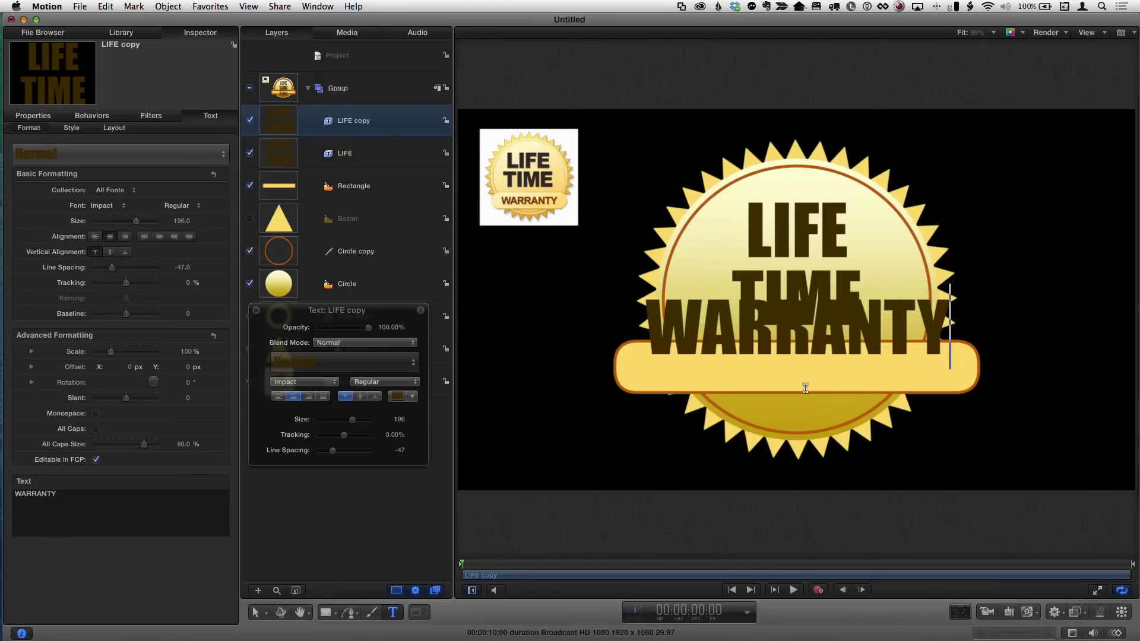
pyautogui.press('Escape')
# - Fit WARRANTY onto the banner, nudged slightly up, at size 145
pyautogui.moveTo(352, 419); pyautogui.dragTo(345, 419)
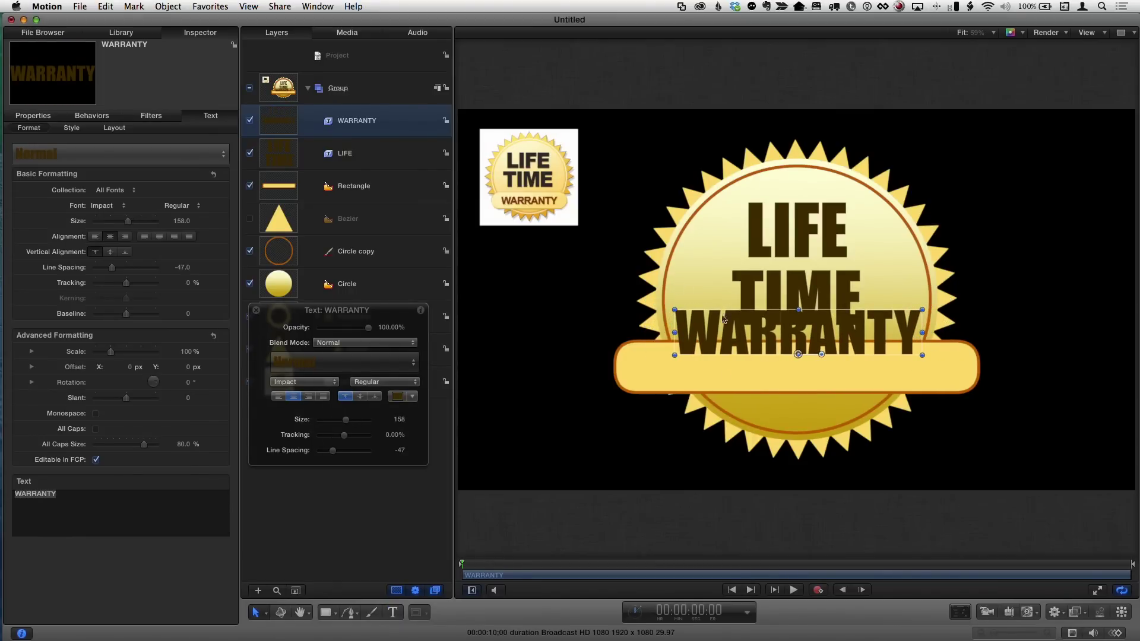
pyautogui.moveTo(789, 339); pyautogui.dragTo(792, 373)
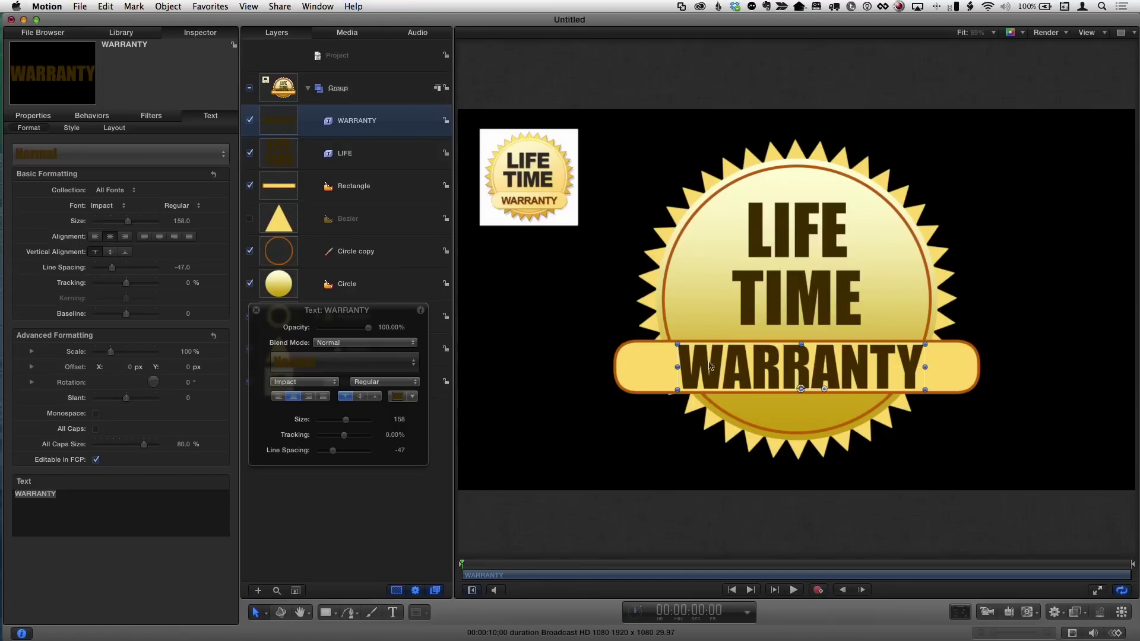
pyautogui.moveTo(353, 422); pyautogui.dragTo(350, 422)
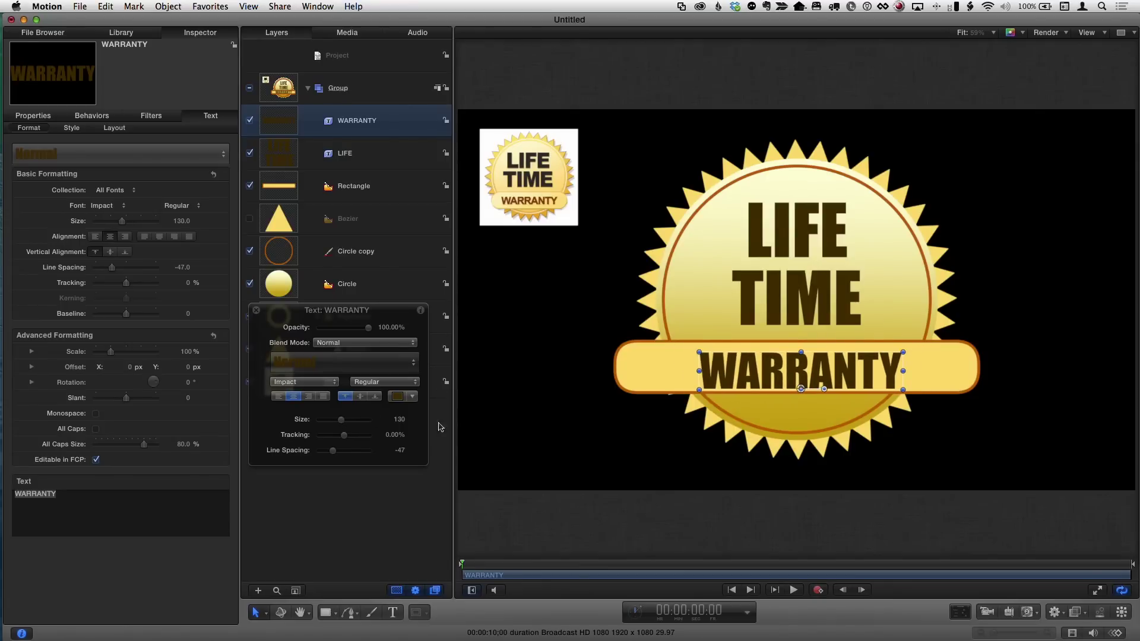
pyautogui.moveTo(812, 383); pyautogui.dragTo(811, 379)
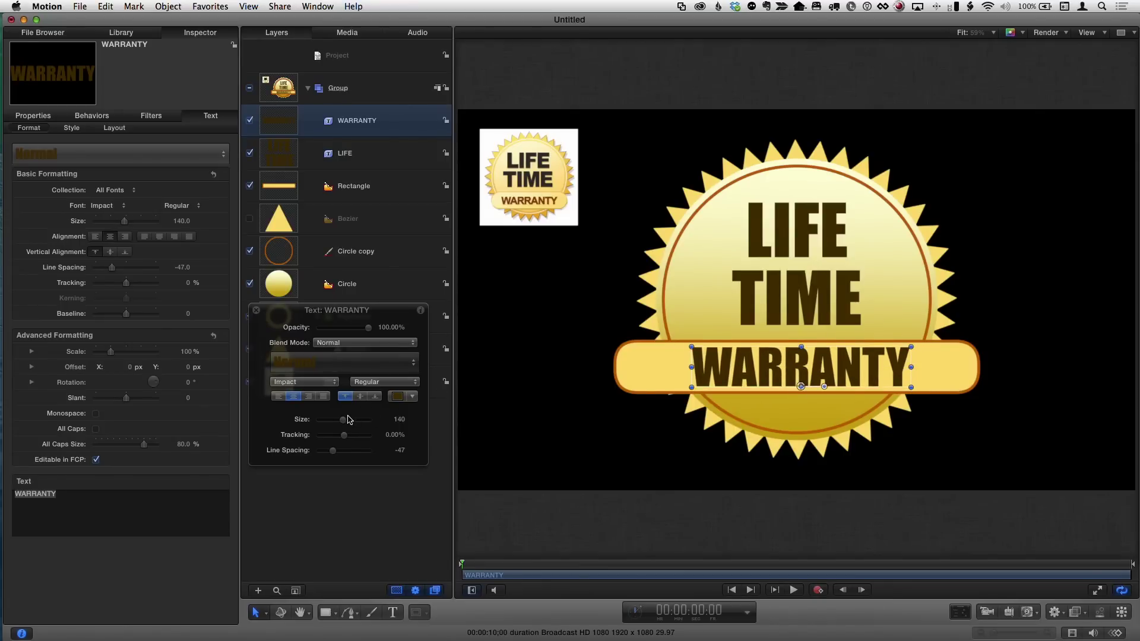
pyautogui.moveTo(349, 419); pyautogui.dragTo(347, 423)
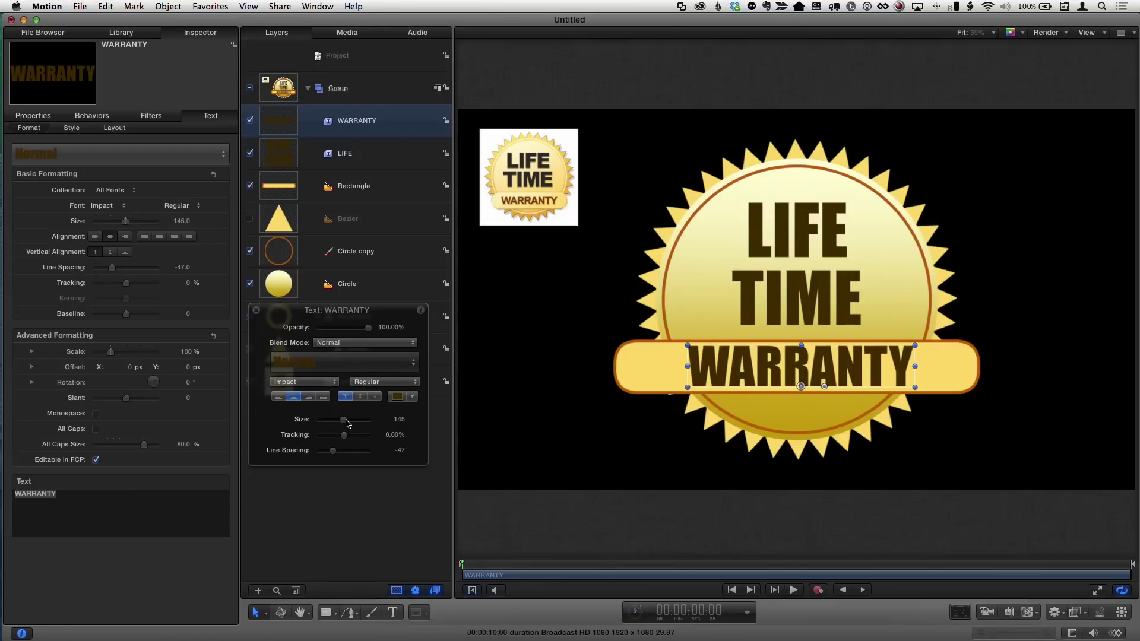
# - Narrow the pill banner slightly and turn the WARRANTY text orange from the saved swatch
pyautogui.click(353, 191)
pyautogui.moveTo(611, 368)
pyautogui.mouseDown()
pyautogui.moveTo(631, 367)
pyautogui.moveTo(599, 368)
pyautogui.moveTo(632, 367)
pyautogui.mouseUp()
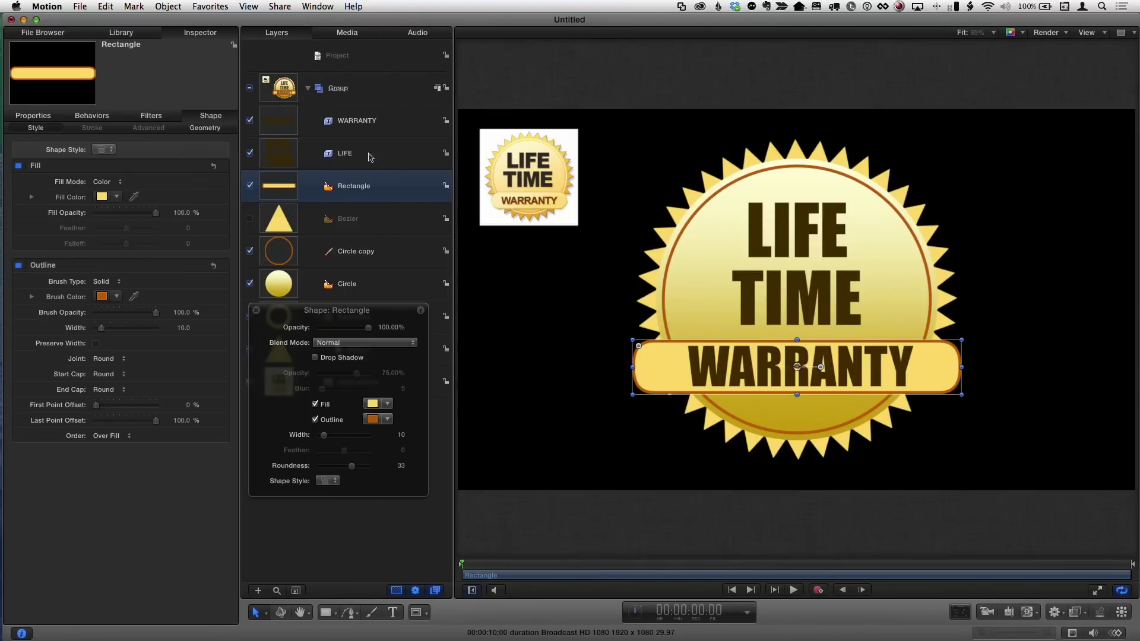
pyautogui.click(367, 131)
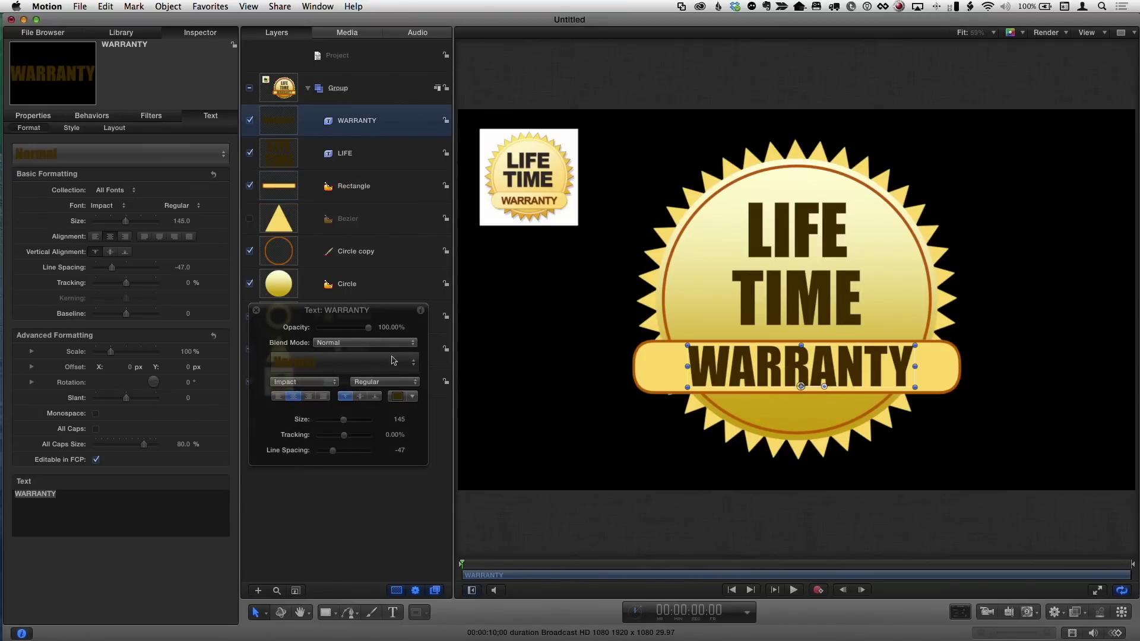
pyautogui.click(400, 399)
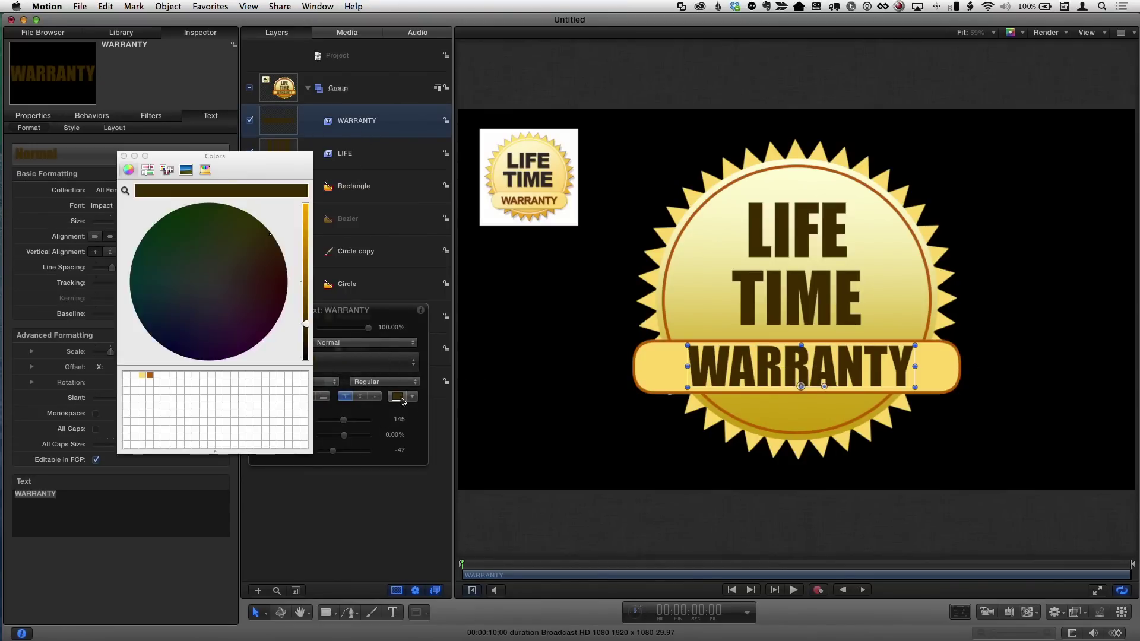
pyautogui.click(151, 376)
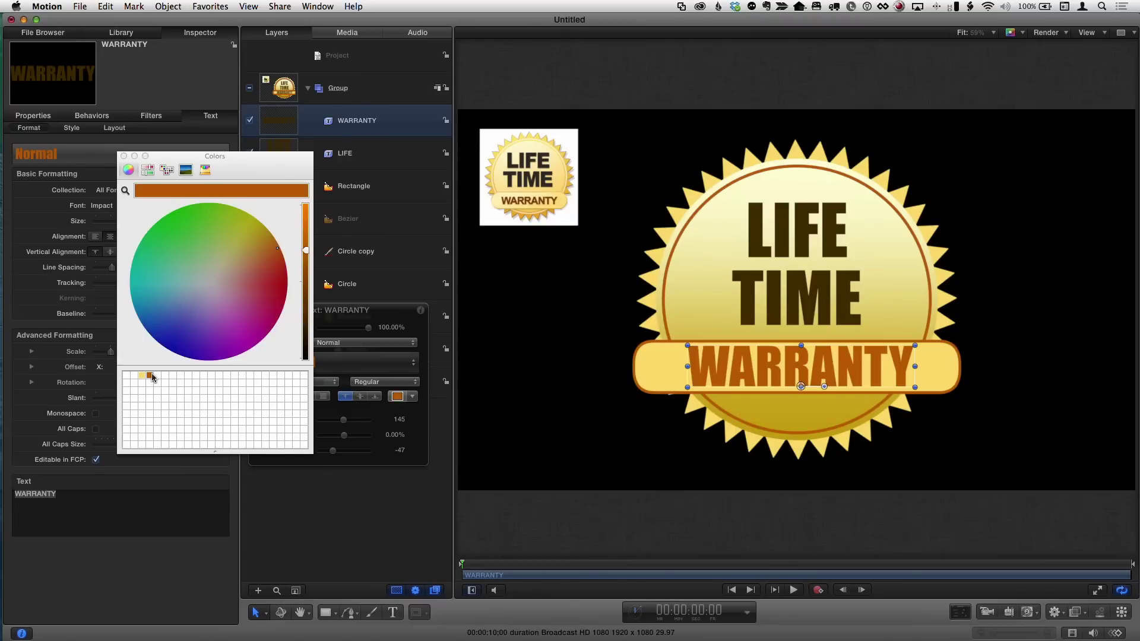
pyautogui.click(124, 156)
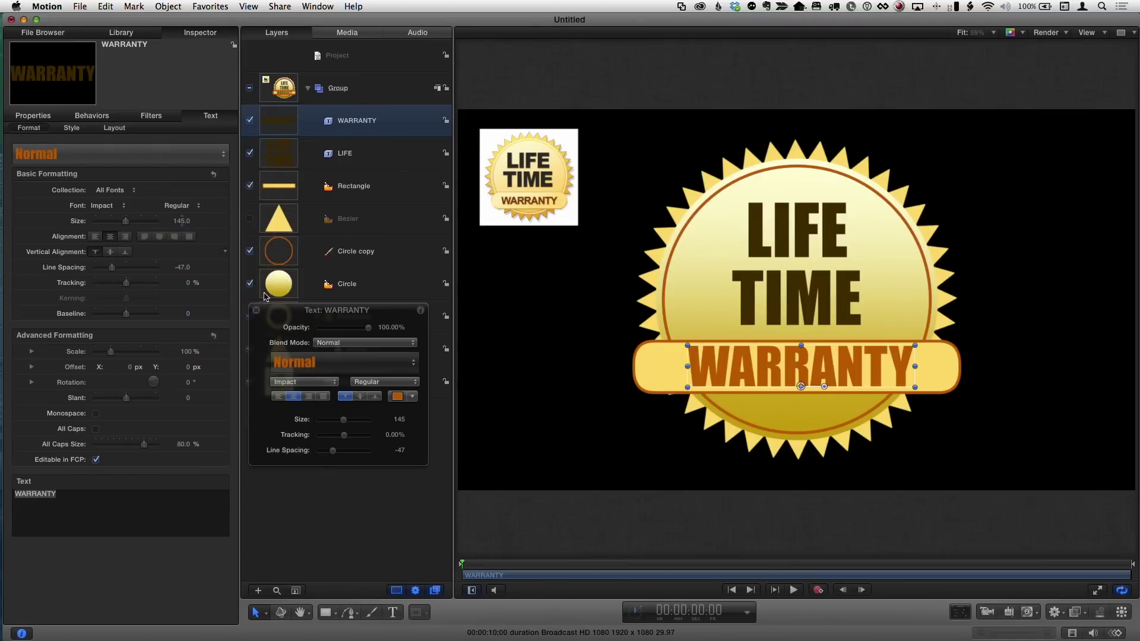
pyautogui.click(297, 498)
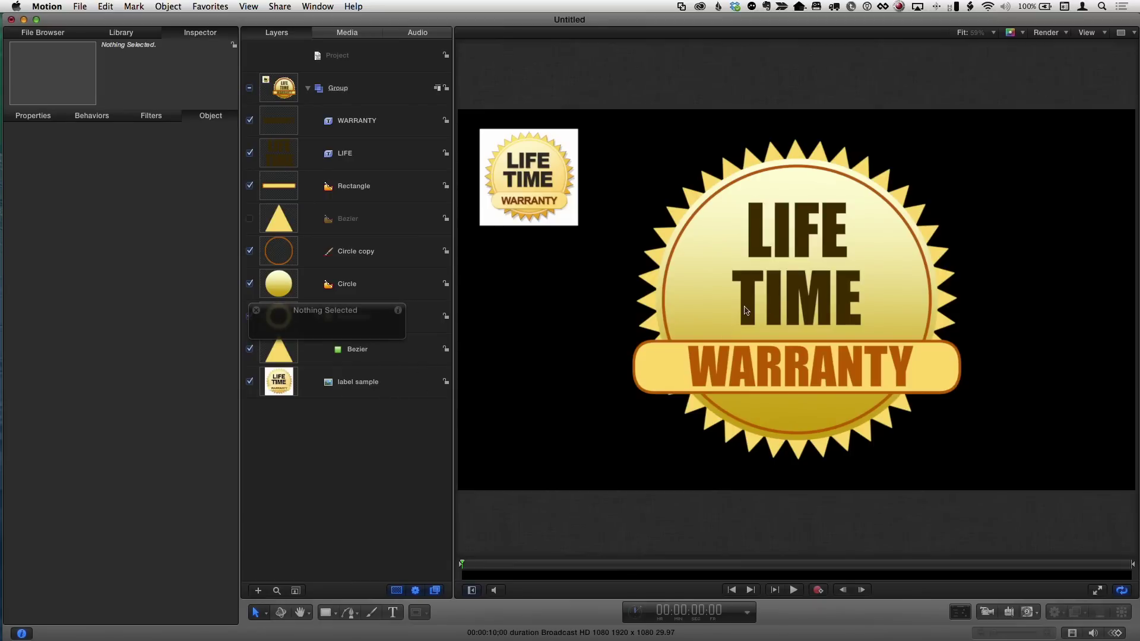
# - Select the badge Group layer and move its floating HUD out of the way
pyautogui.click(374, 97)
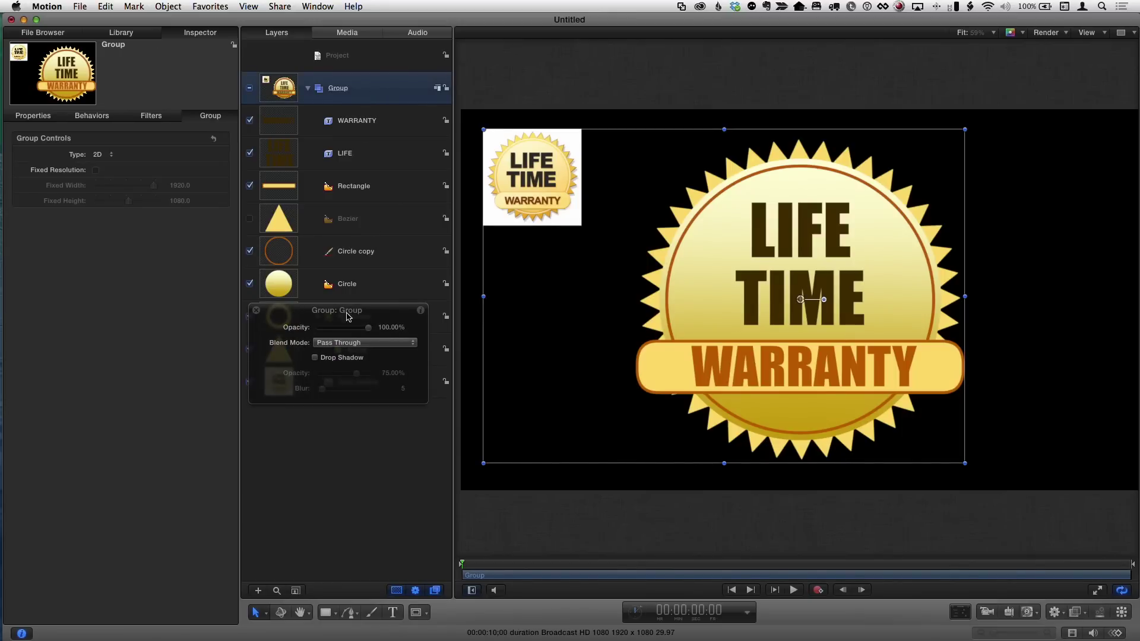
pyautogui.moveTo(347, 315); pyautogui.dragTo(134, 399)
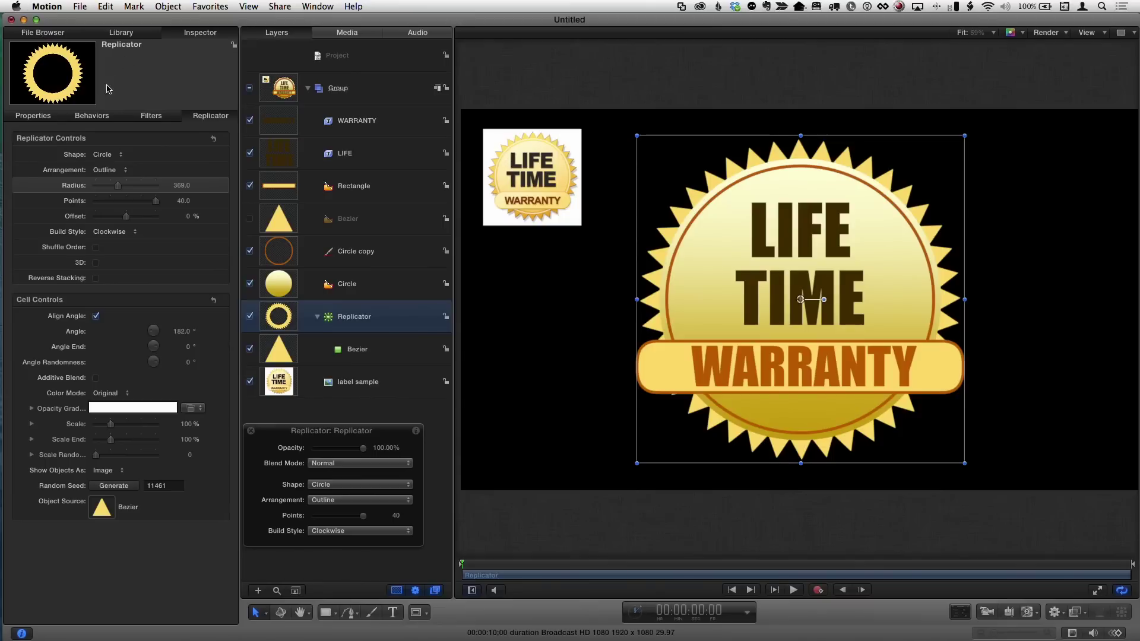
# - Apply the Sequence Replicator behaviour from Library > Behaviors > Replicator to the star points
pyautogui.click(101, 116)
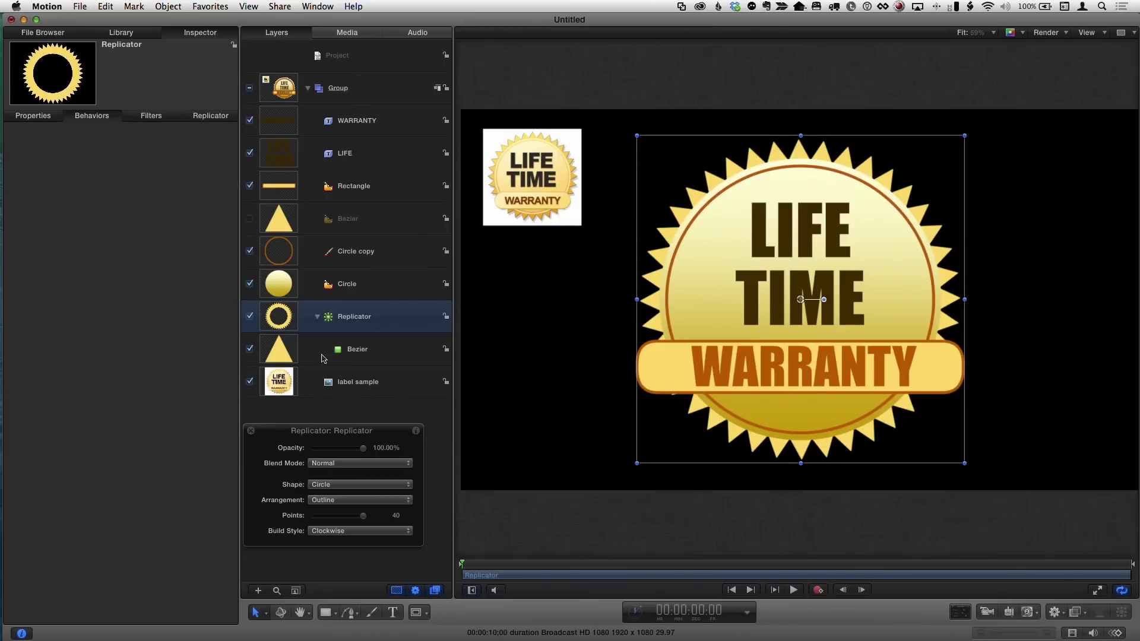
pyautogui.click(122, 33)
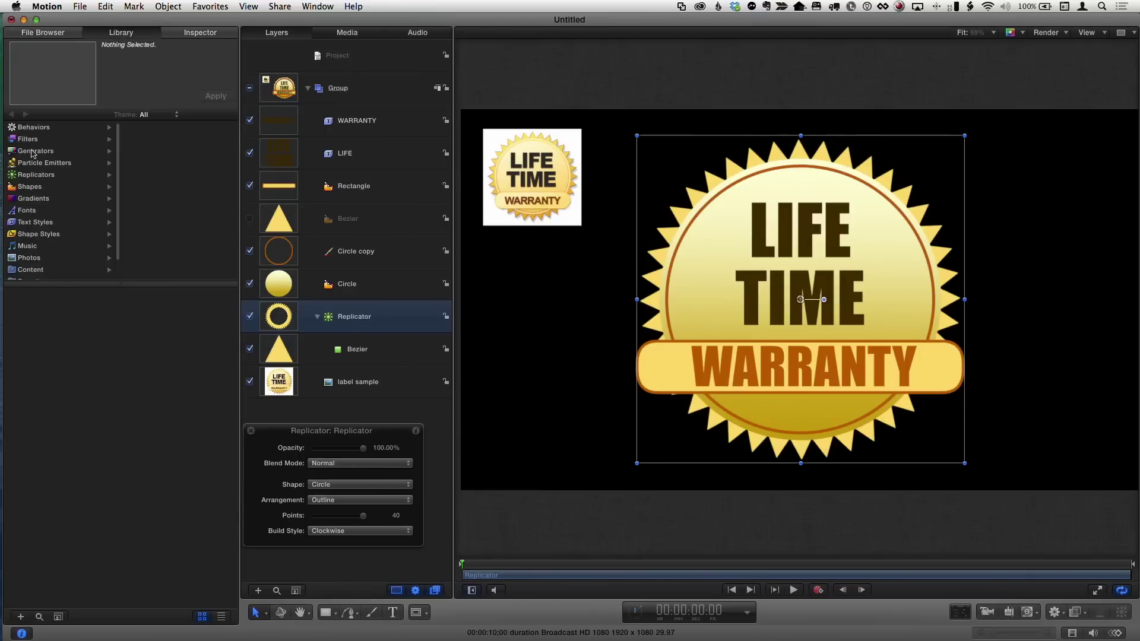
pyautogui.click(33, 128)
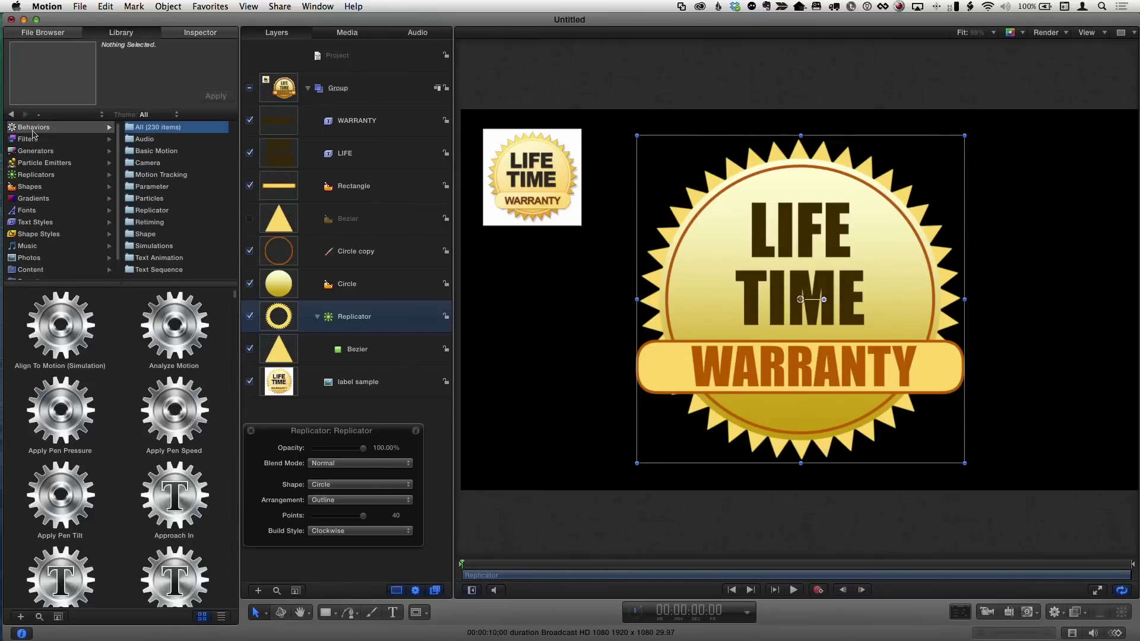
pyautogui.click(154, 211)
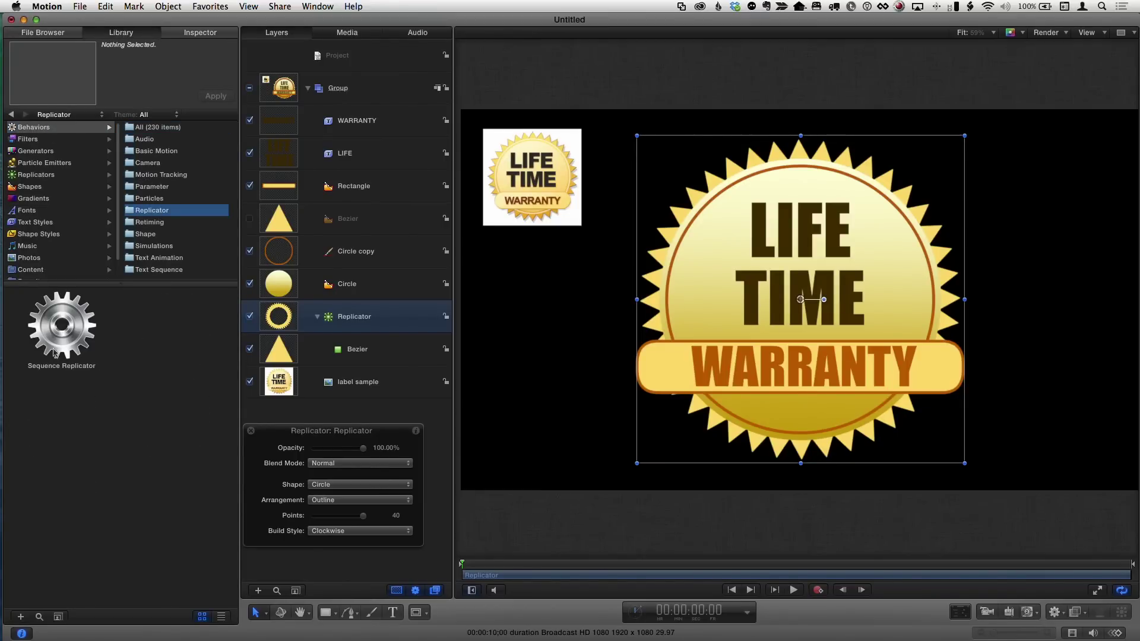
pyautogui.moveTo(58, 349); pyautogui.dragTo(337, 340)
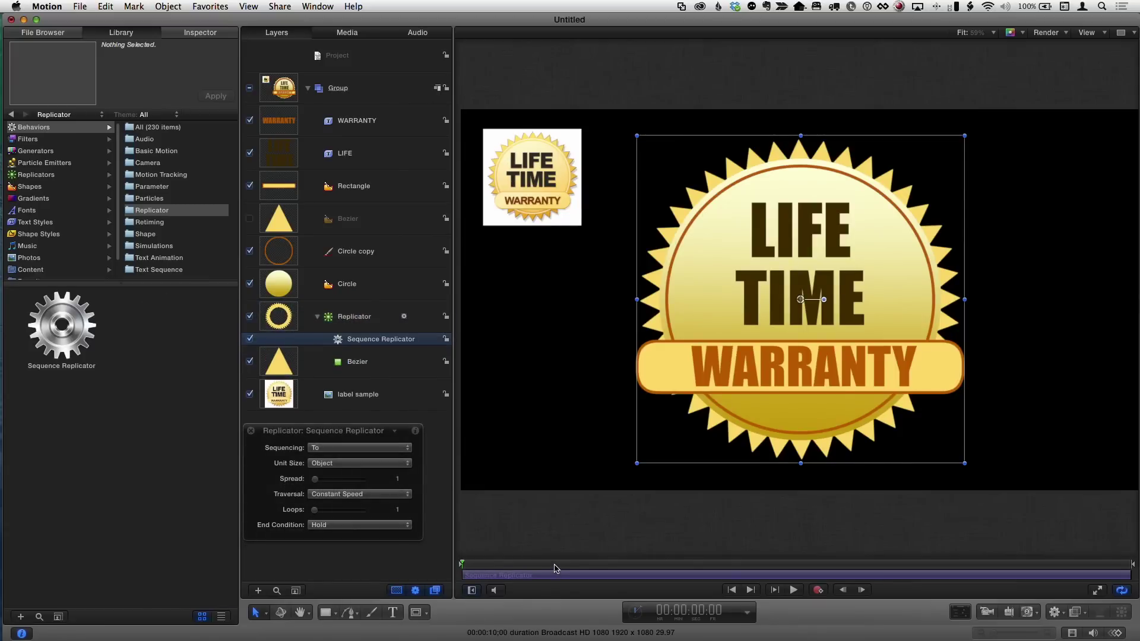
# - End the Sequence Replicator and the play range at about two seconds
pyautogui.moveTo(556, 568); pyautogui.dragTo(619, 569)
pyautogui.press('o')
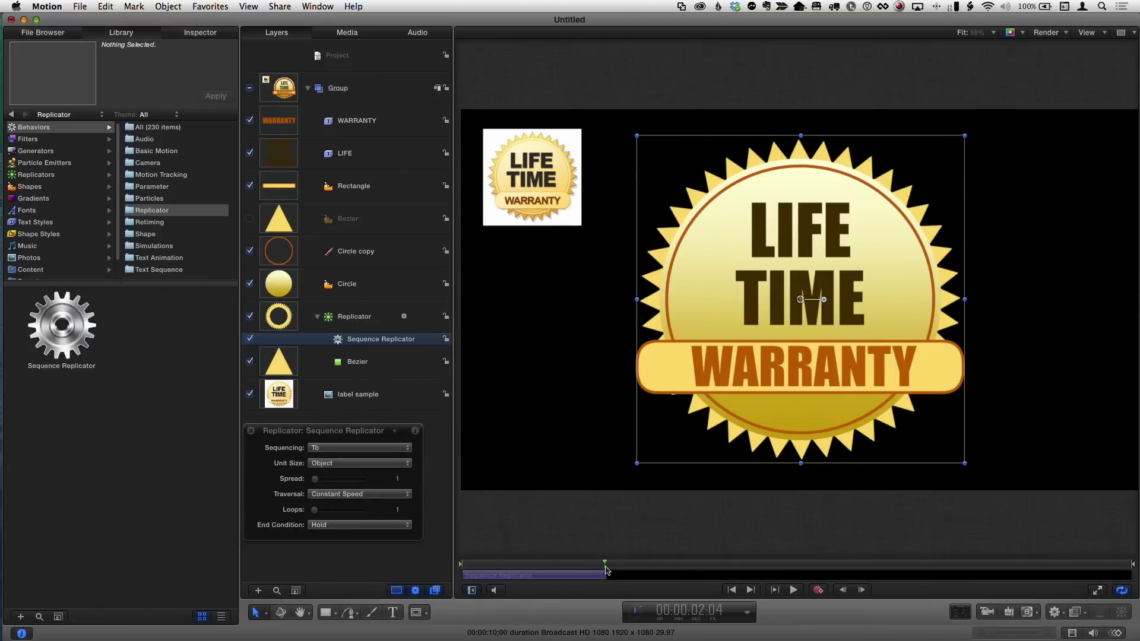
pyautogui.press('alt+super+o')
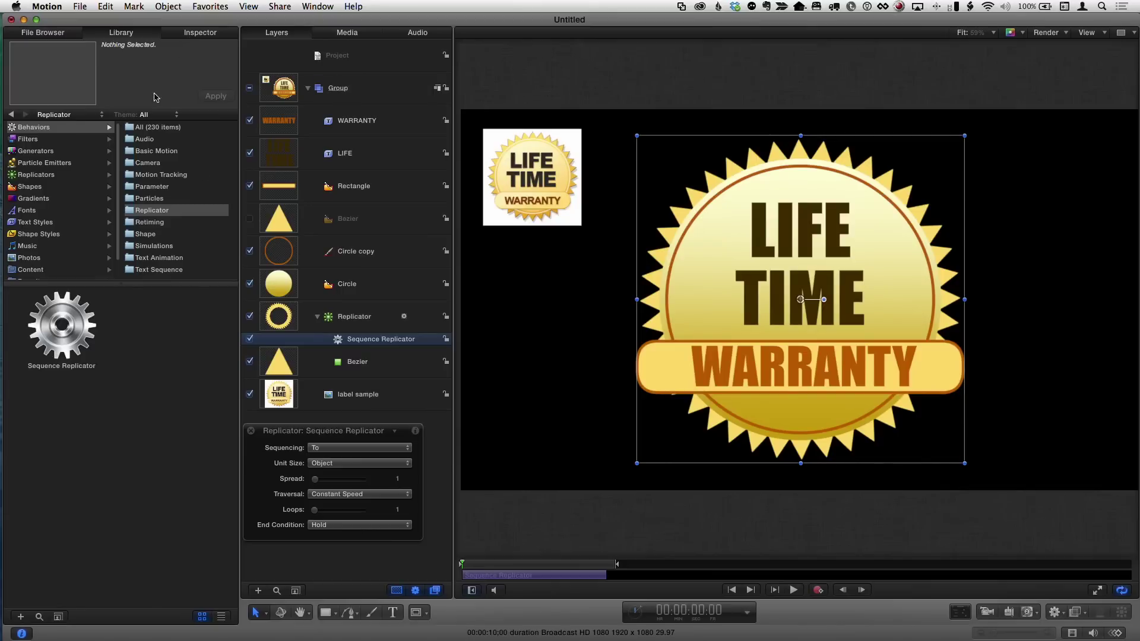
# - Add a Scale parameter at 0% to the Sequence Replicator and set Sequencing to From
pyautogui.click(187, 34)
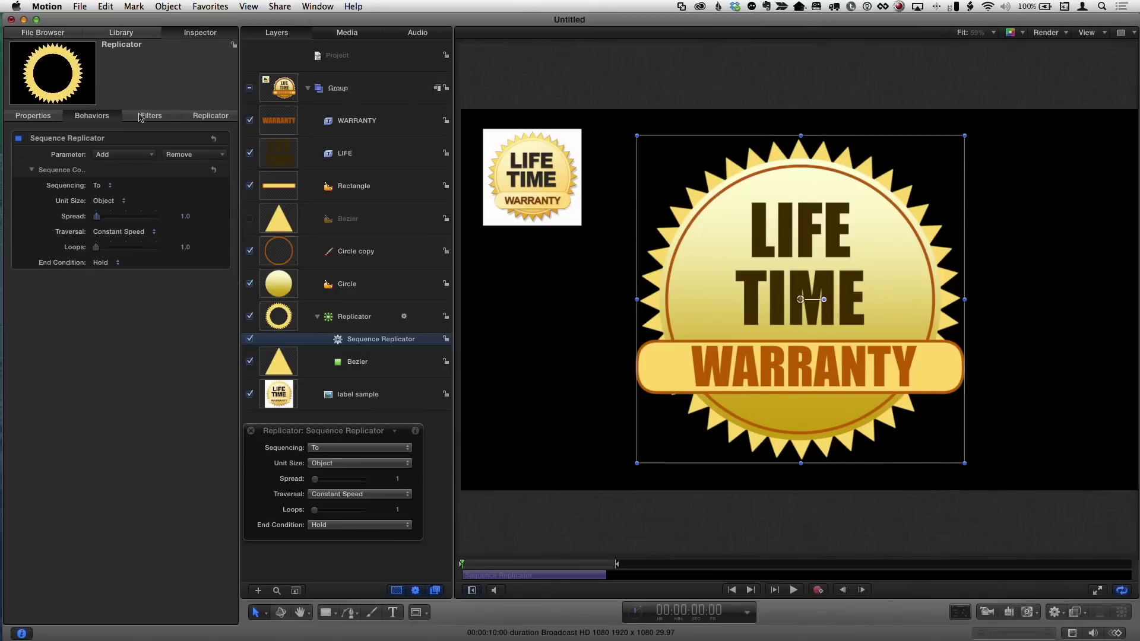
pyautogui.click(124, 156)
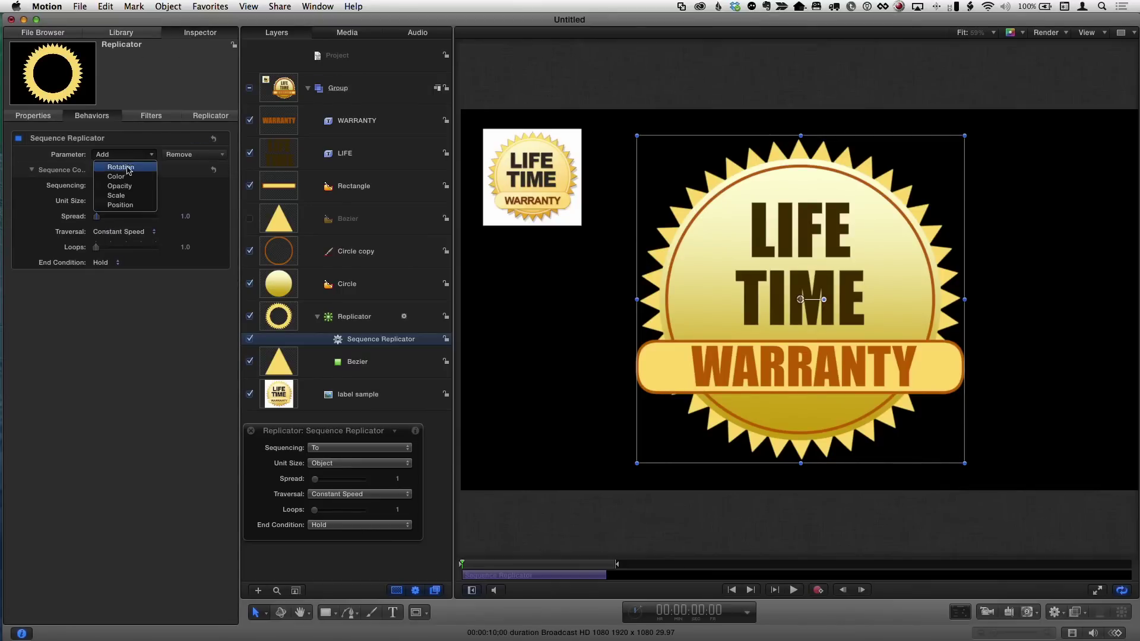
pyautogui.click(131, 195)
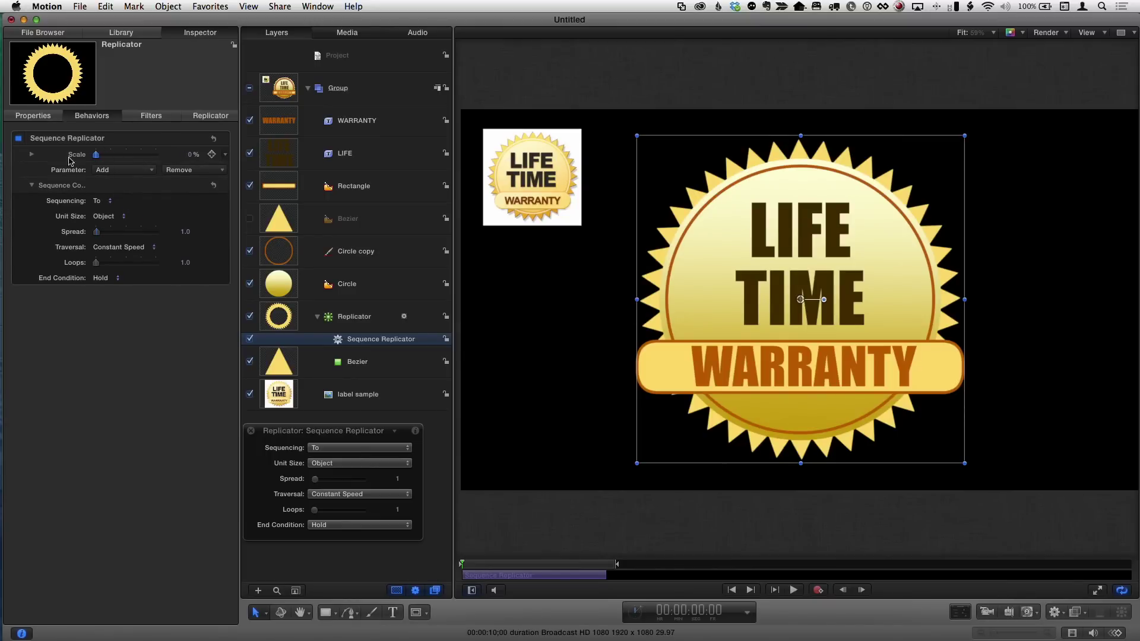
pyautogui.click(104, 202)
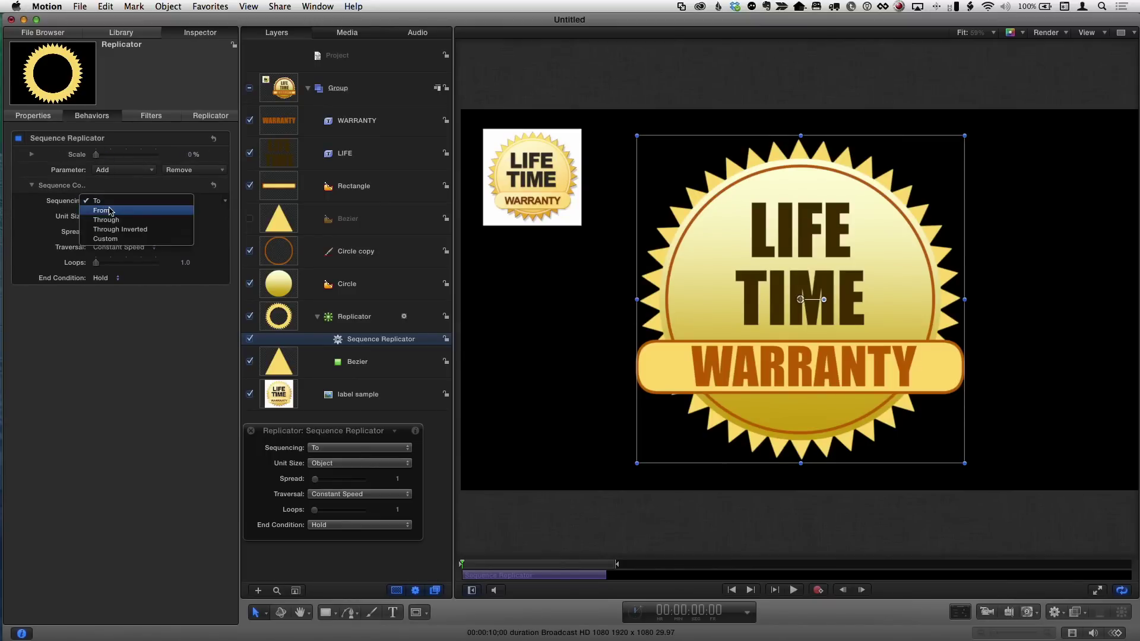
pyautogui.click(110, 211)
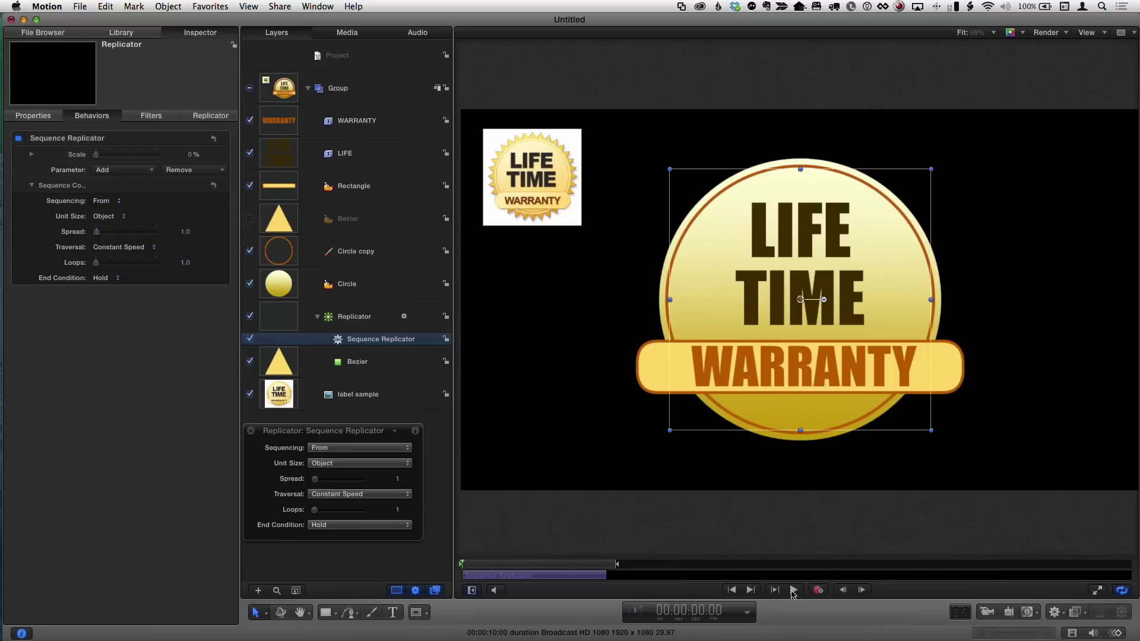
# - Preview the animation, set Spread to 18, and trim the behaviour to end at 00:00:01:11
pyautogui.click(794, 590)
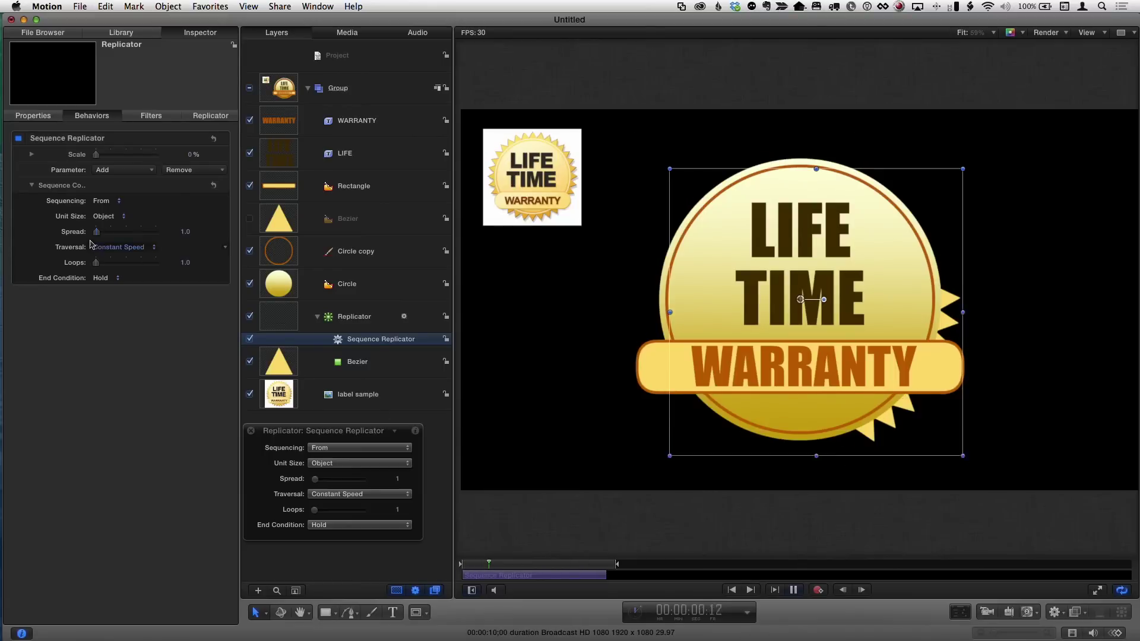
pyautogui.moveTo(96, 232); pyautogui.dragTo(112, 232)
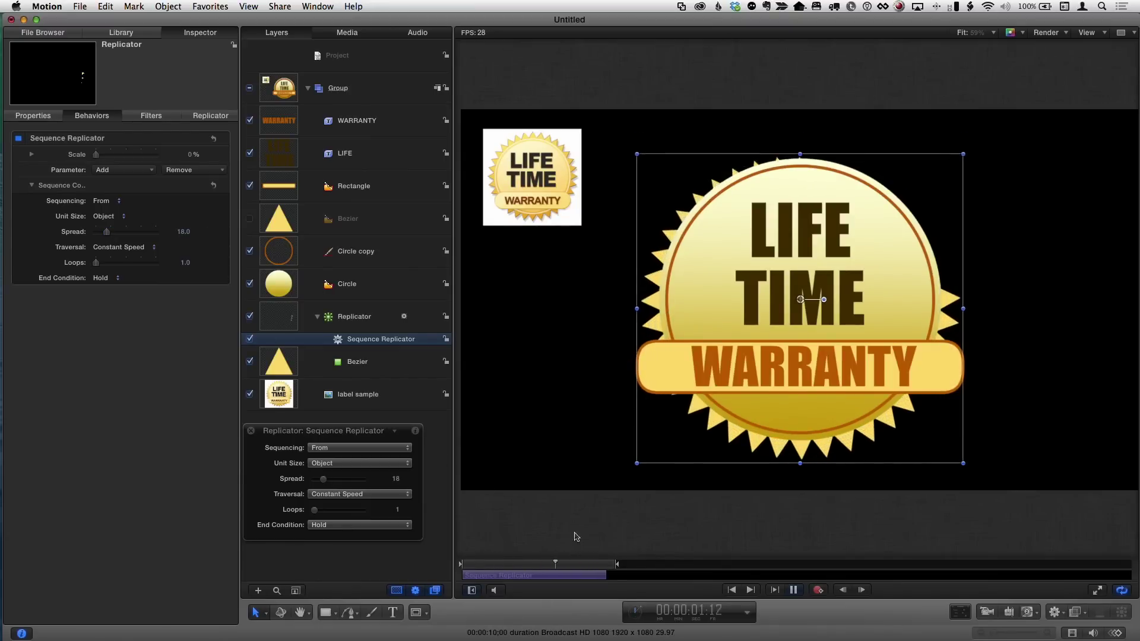
pyautogui.moveTo(606, 575)
pyautogui.mouseDown()
pyautogui.moveTo(555, 575)
pyautogui.moveTo(590, 565)
pyautogui.moveTo(577, 564)
pyautogui.mouseUp()
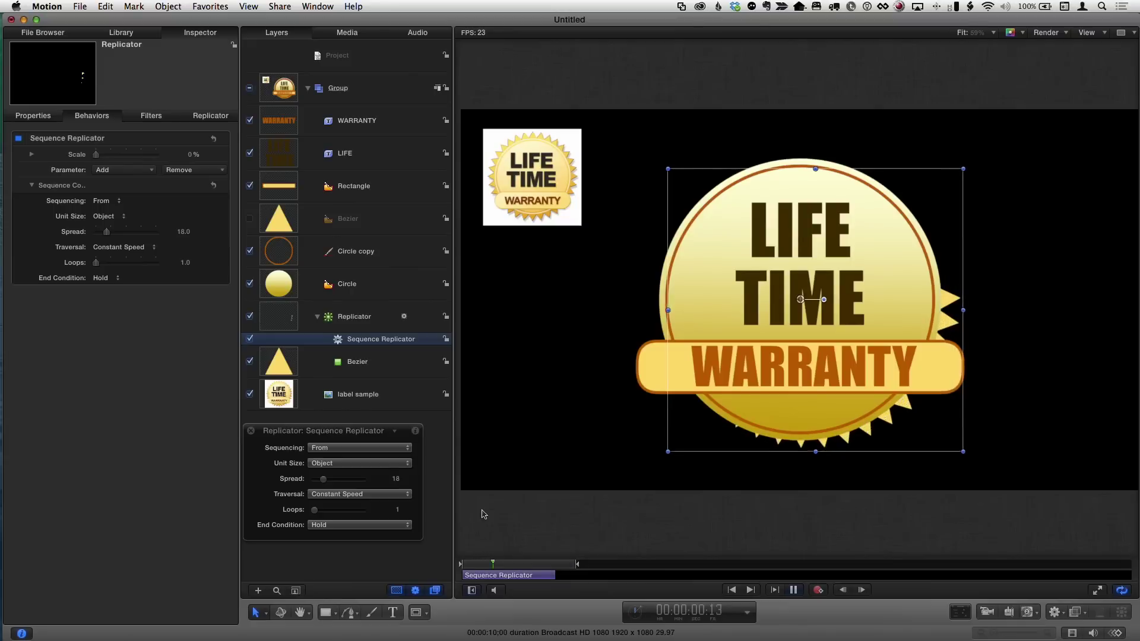